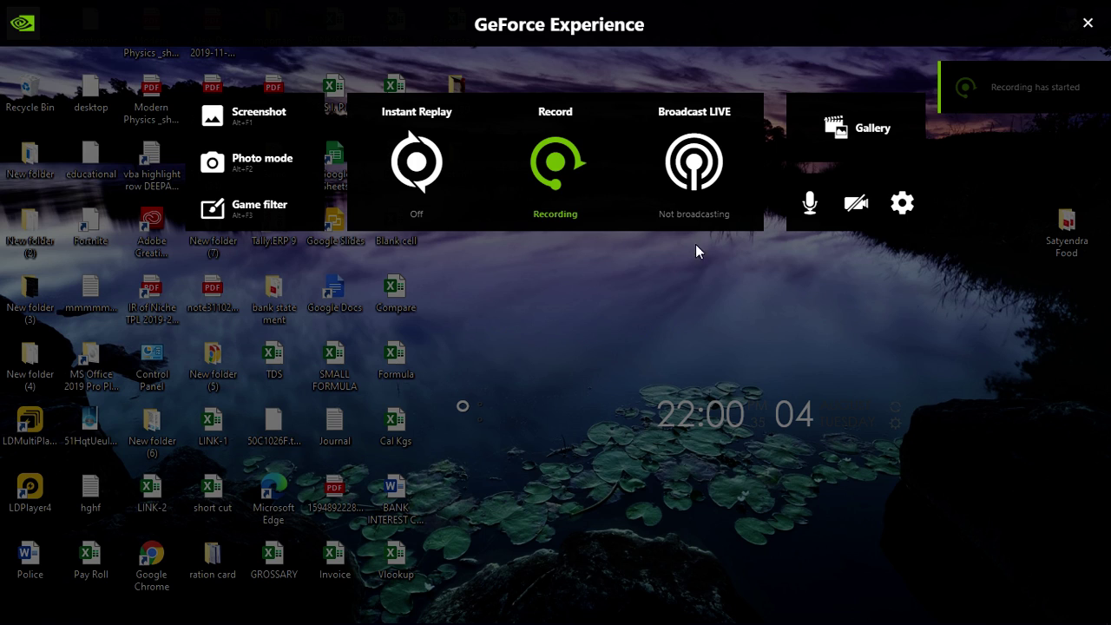
Step: Launch Excel from Windows search with 'exc' and start a blank workbook, Book1
click(1088, 25)
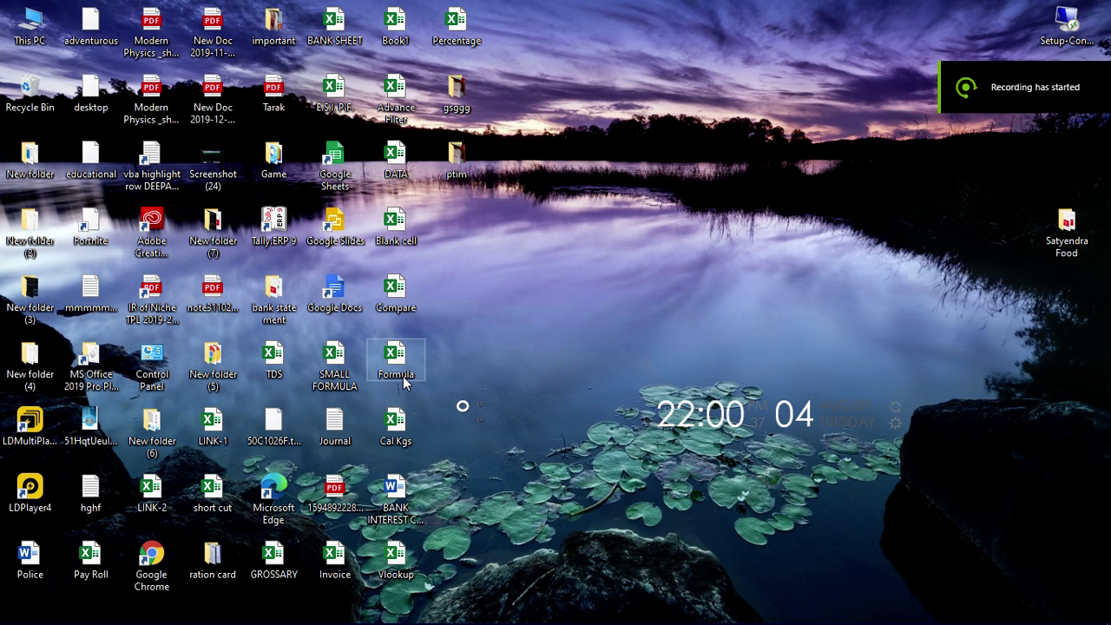
click(45, 612)
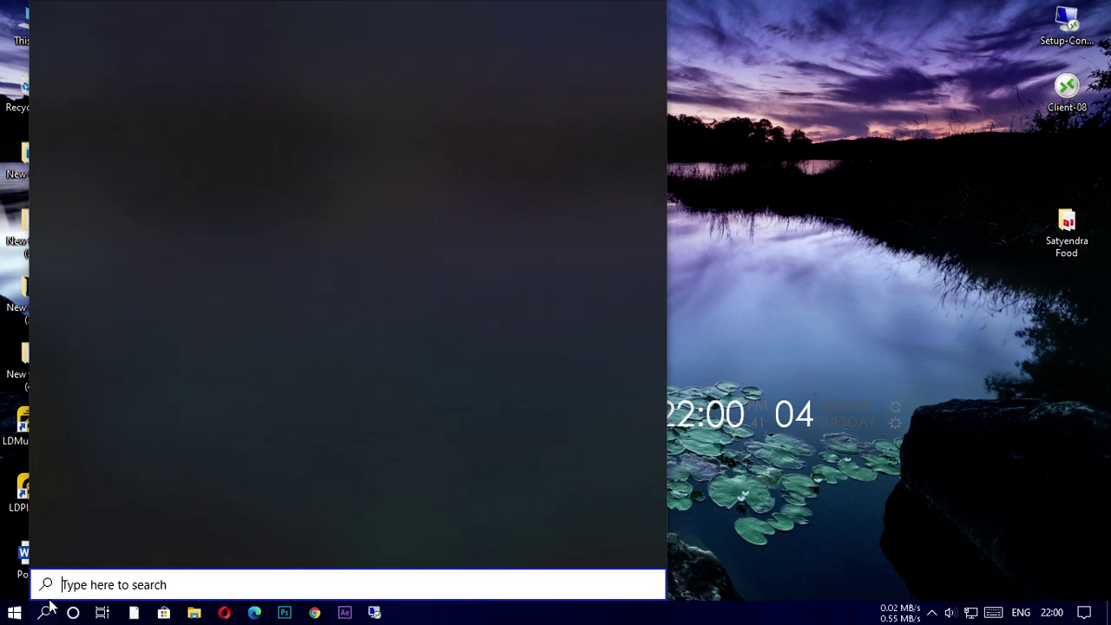
text(exc)
key(Return)
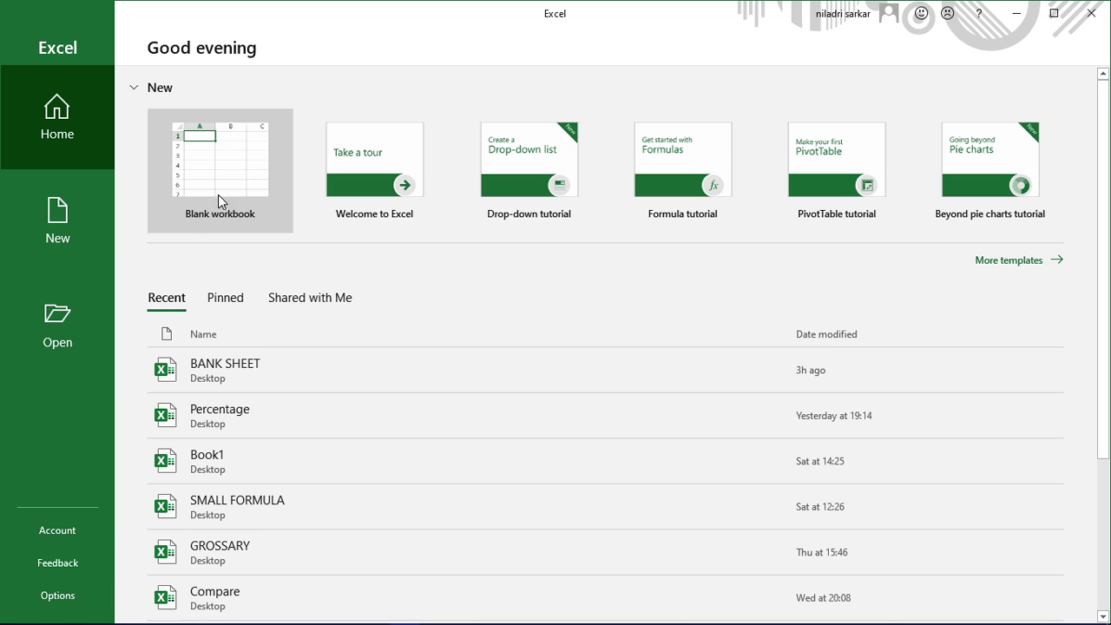
click(212, 162)
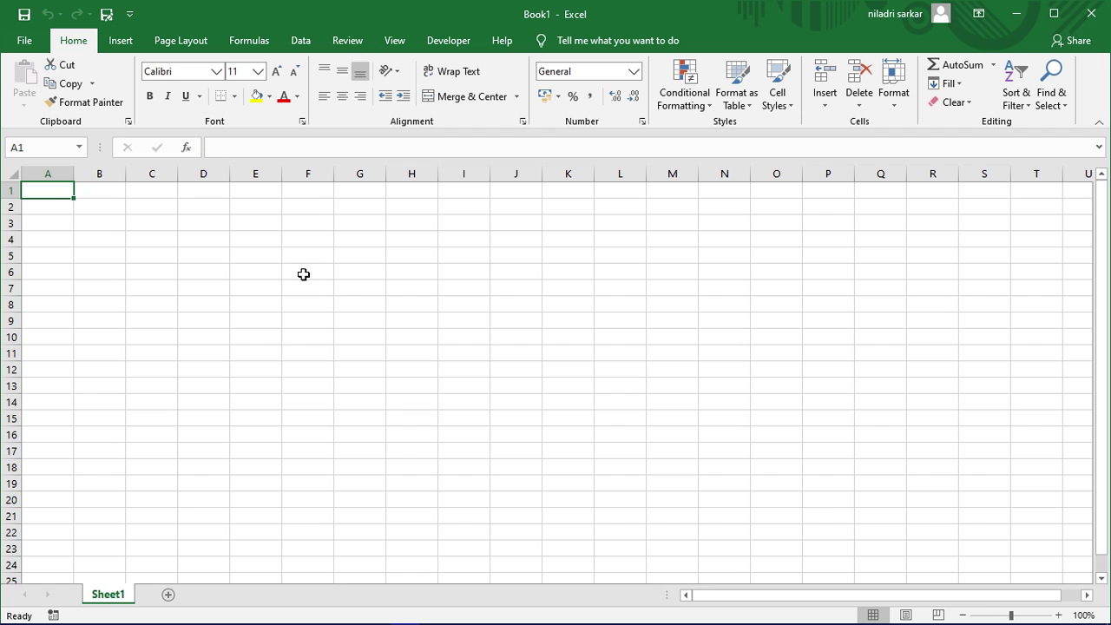
click(272, 239)
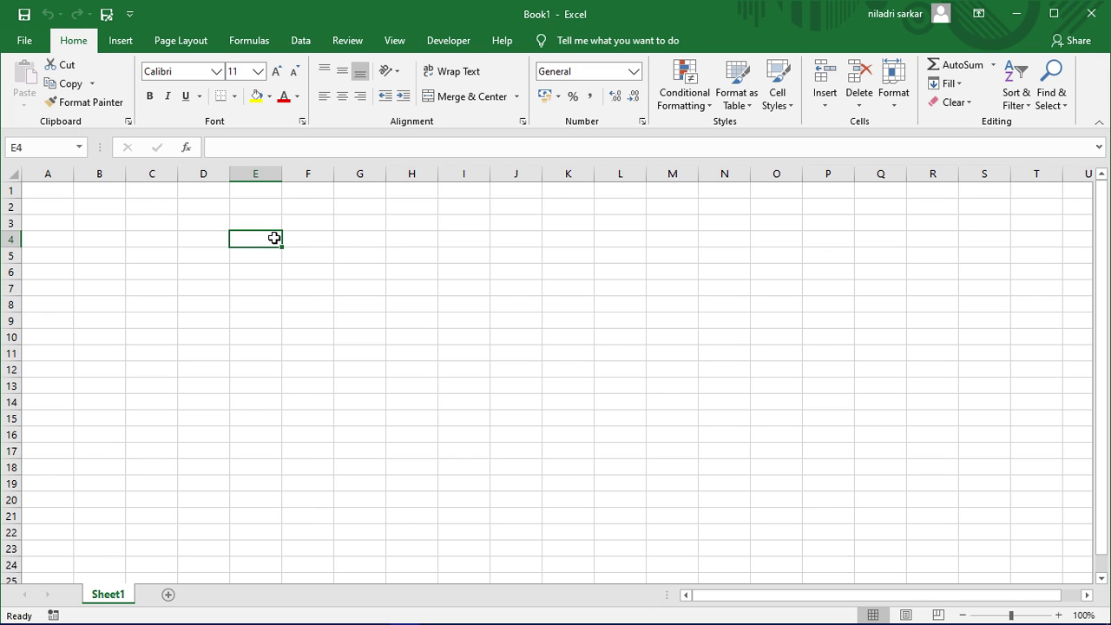
Step: Enter 'HOW TO FIND DATE- MONTH- YEAR- DAY' in E4 and 'USING TEXT FORMULA' in E5
text(HOW )
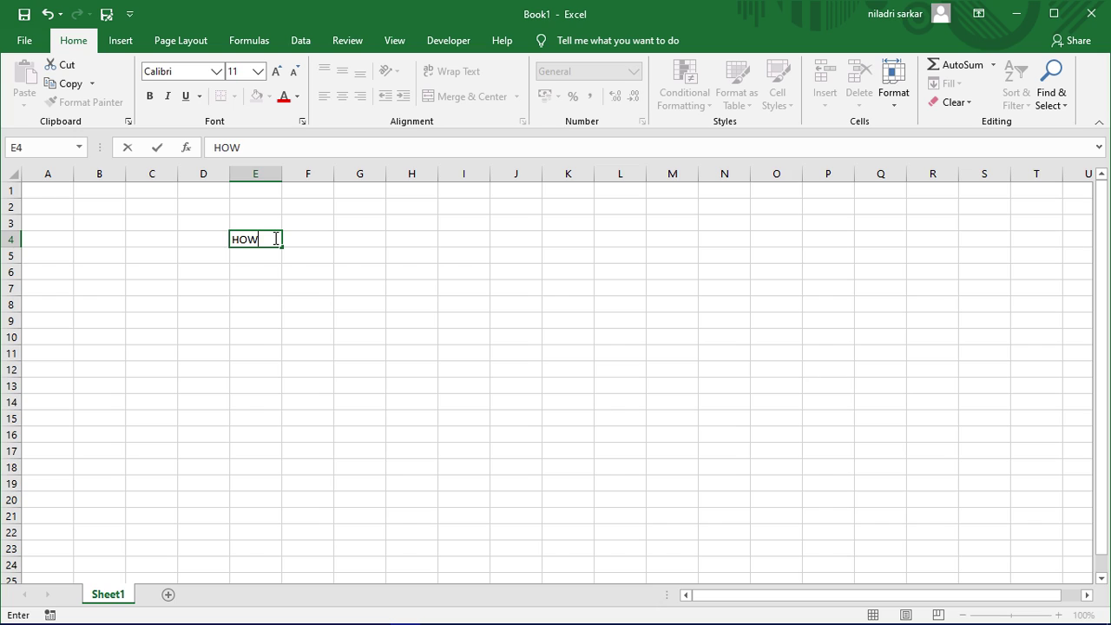
text(TO F)
text(IN)
text(FD)
key(BackSpace)
key(BackSpace)
text(D)
text( DA)
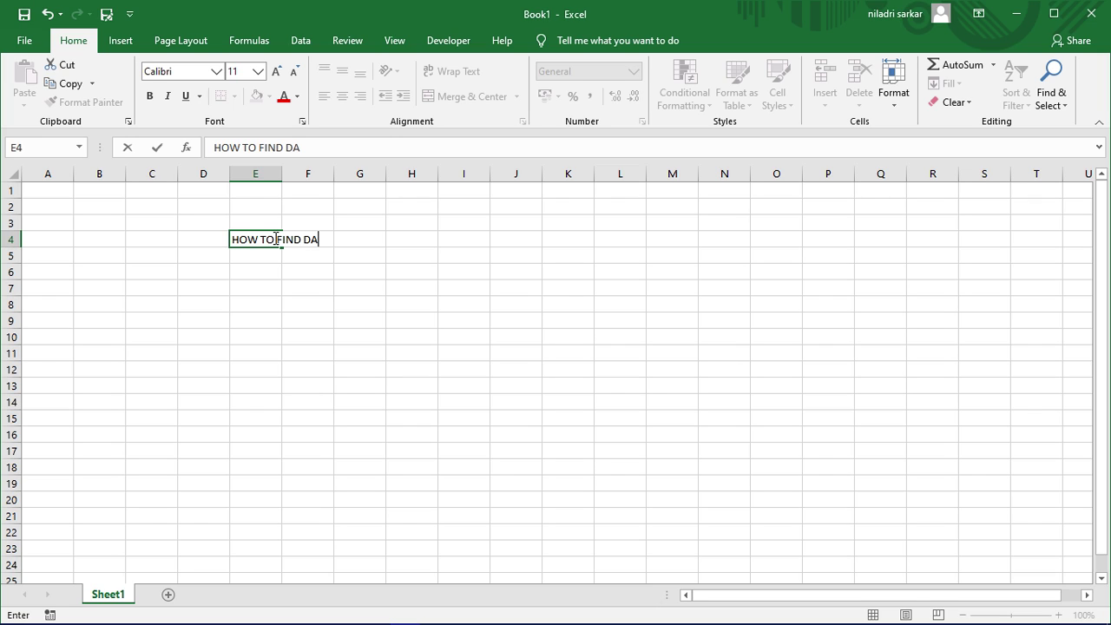
text(TE-)
text( MONTH- )
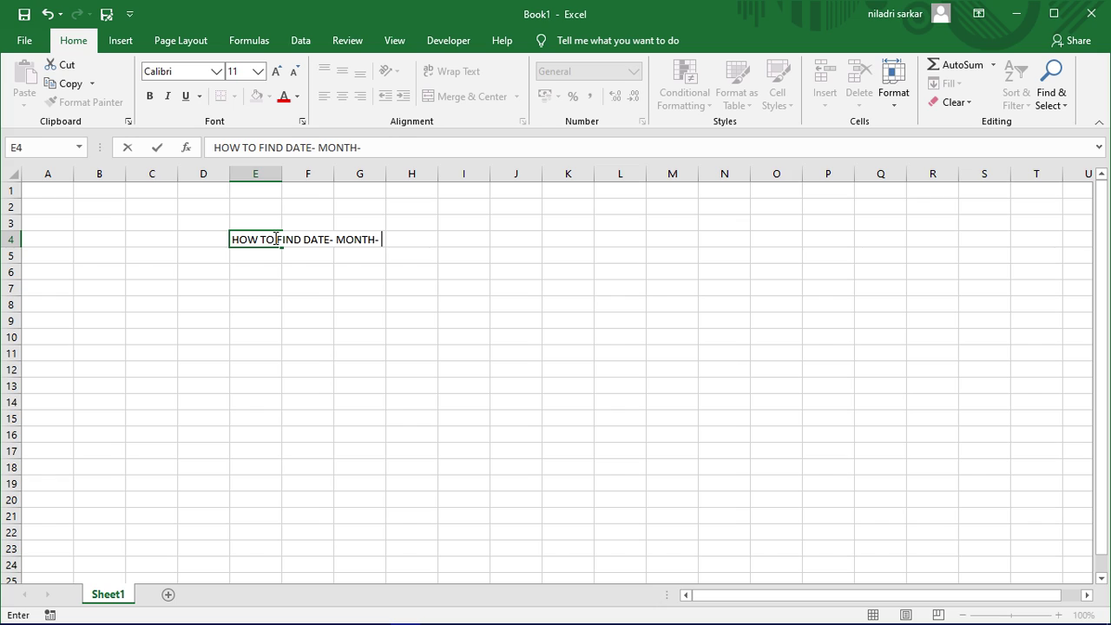
text(YEAR- )
text(DAY)
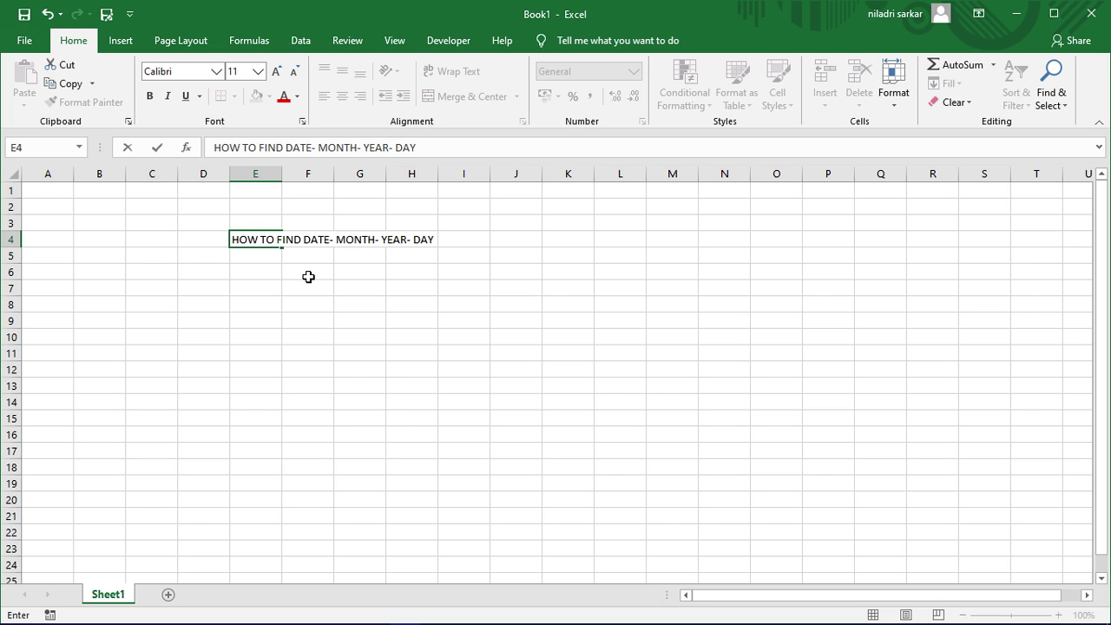
click(259, 256)
text(USING T)
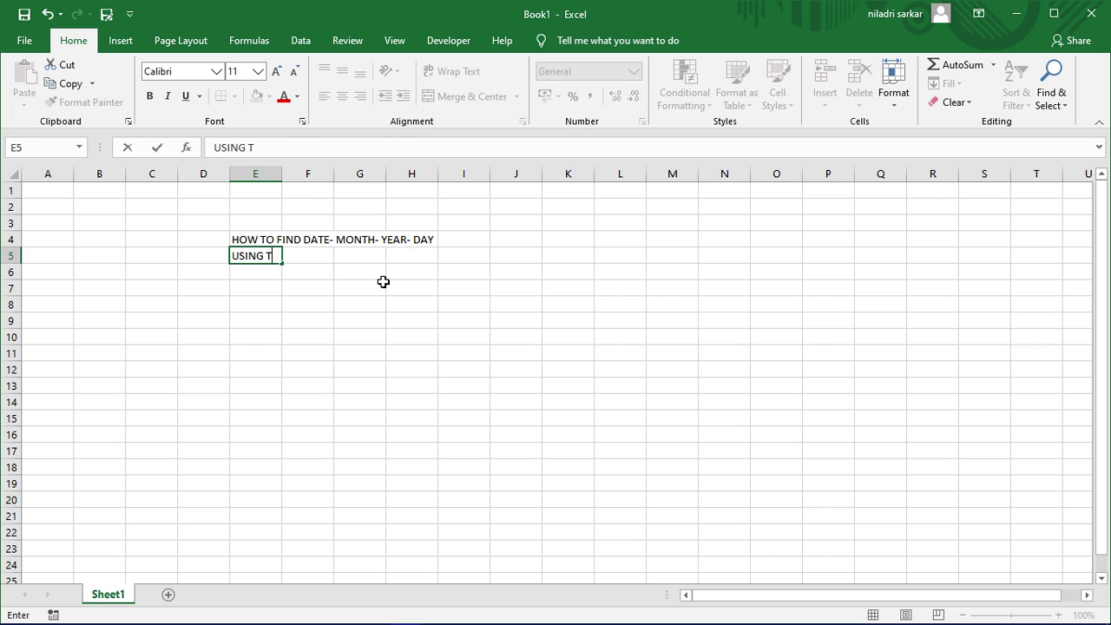
text(EXT F)
text(ORMULA)
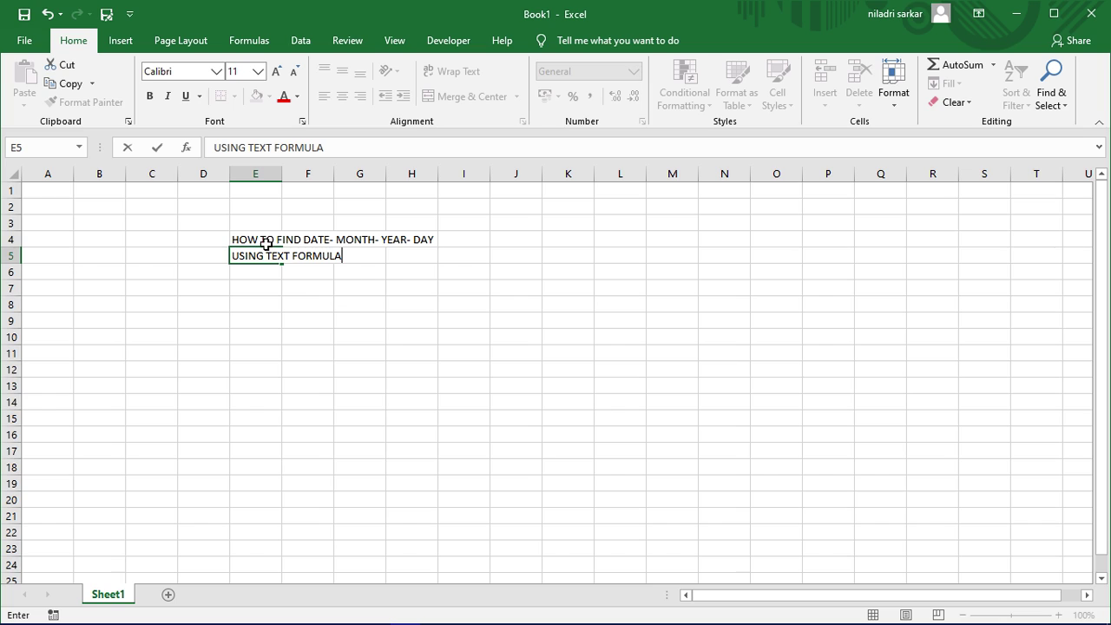
key(Return)
key(Return)
key(Return)
click(249, 238)
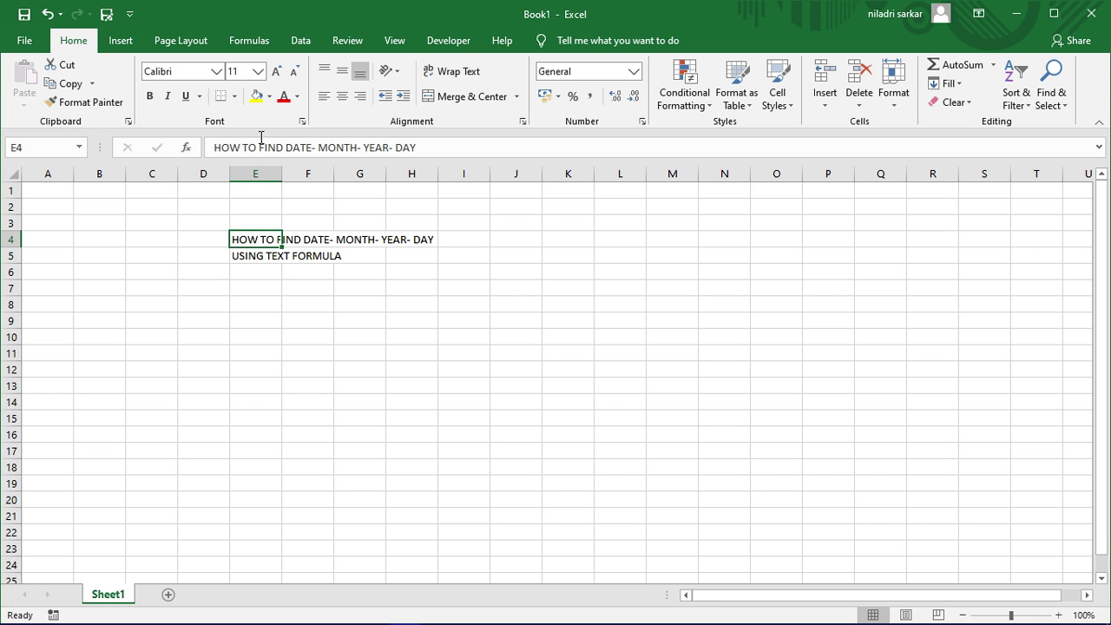
Step: Enlarge both title lines from 11 to 16 pt font
click(412, 314)
mouse_move(238, 240)
mouse_down()
mouse_move(368, 240)
mouse_move(404, 253)
mouse_up()
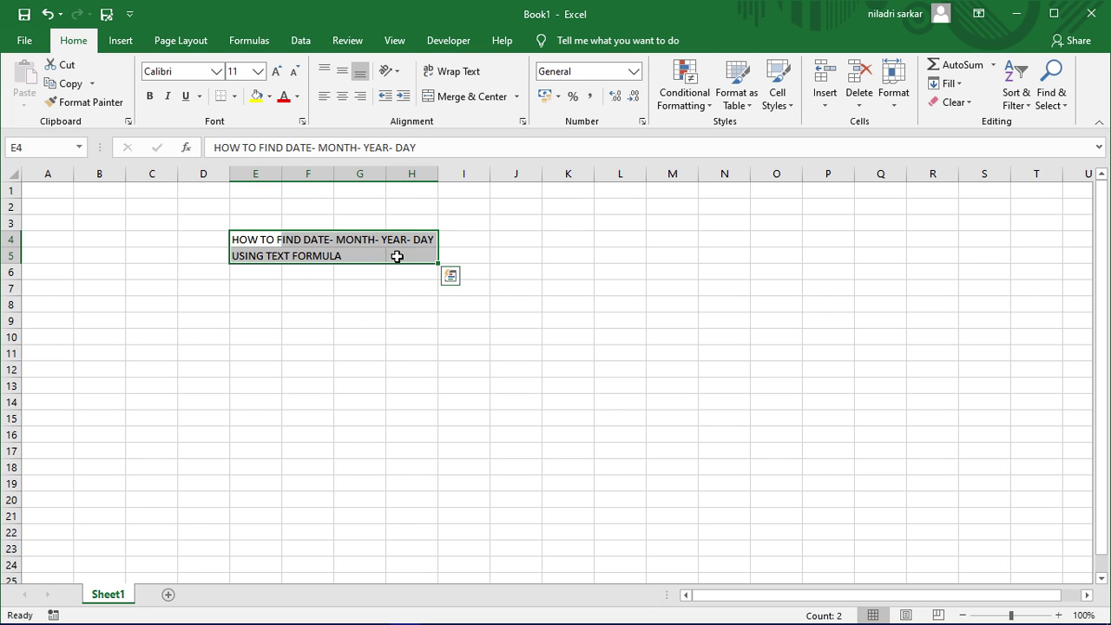
click(277, 72)
click(277, 72)
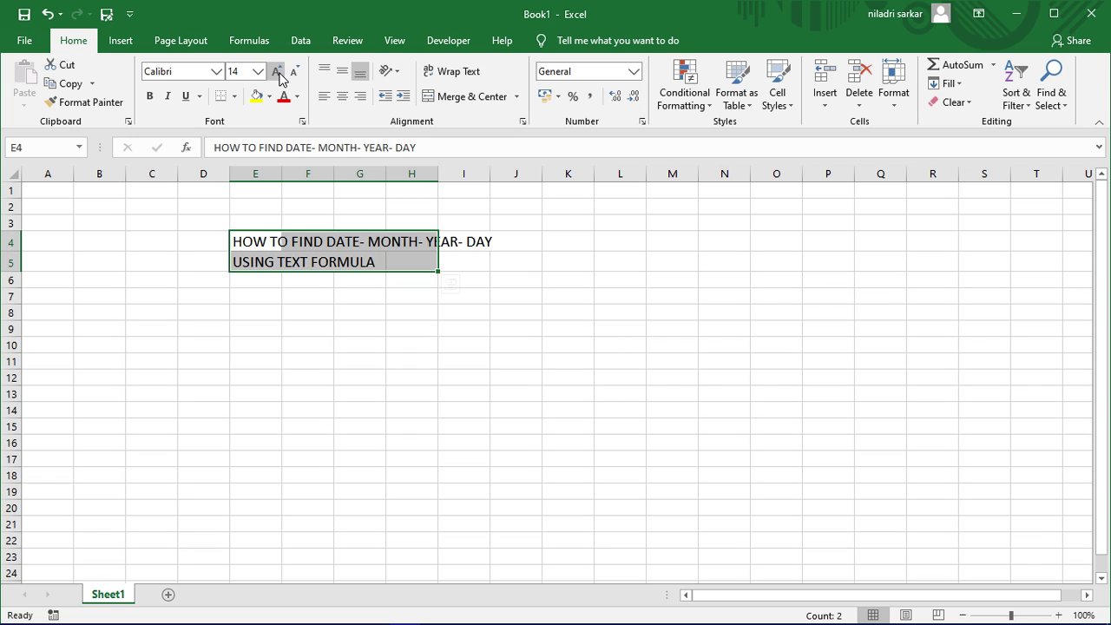
click(278, 74)
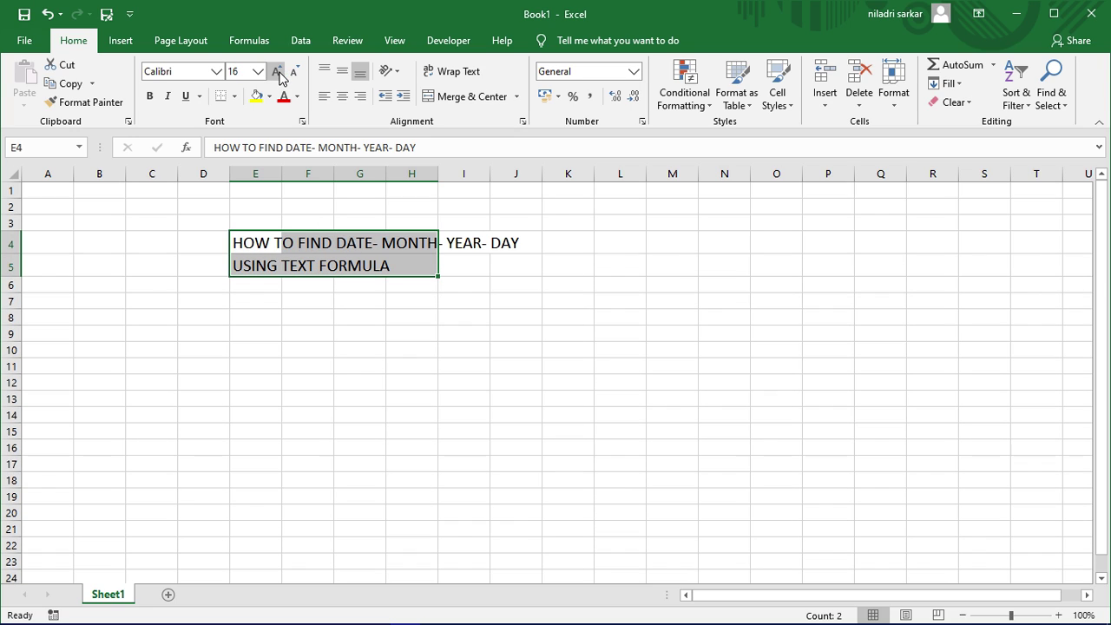
click(556, 410)
Step: Give the title block E4:J5 an outside border and a yellow fill
drag(237, 245, 499, 265)
click(235, 97)
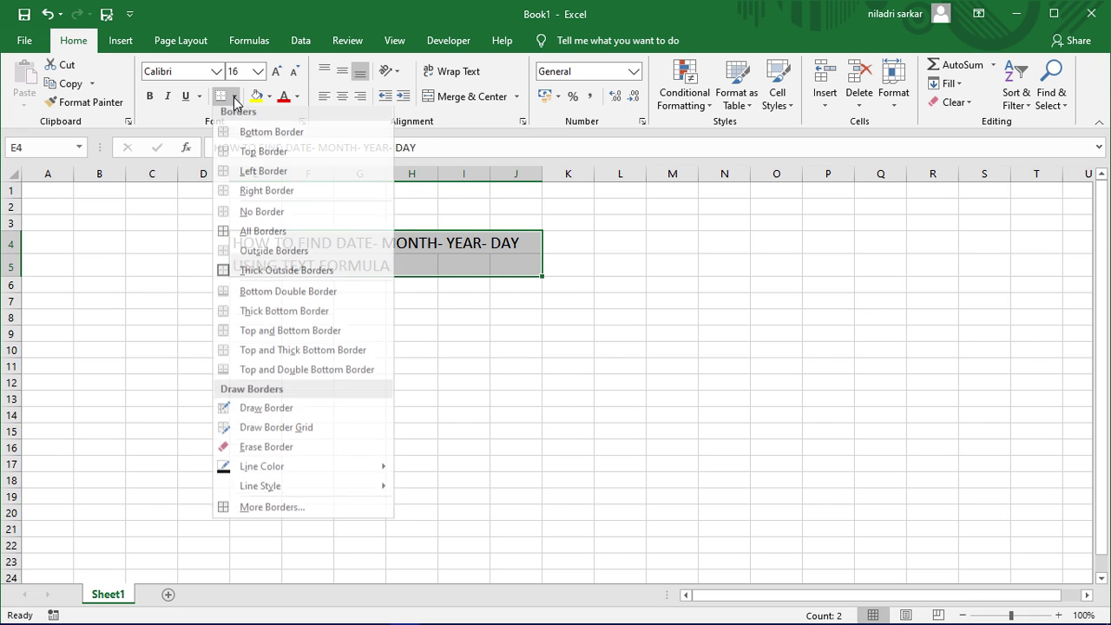
click(230, 276)
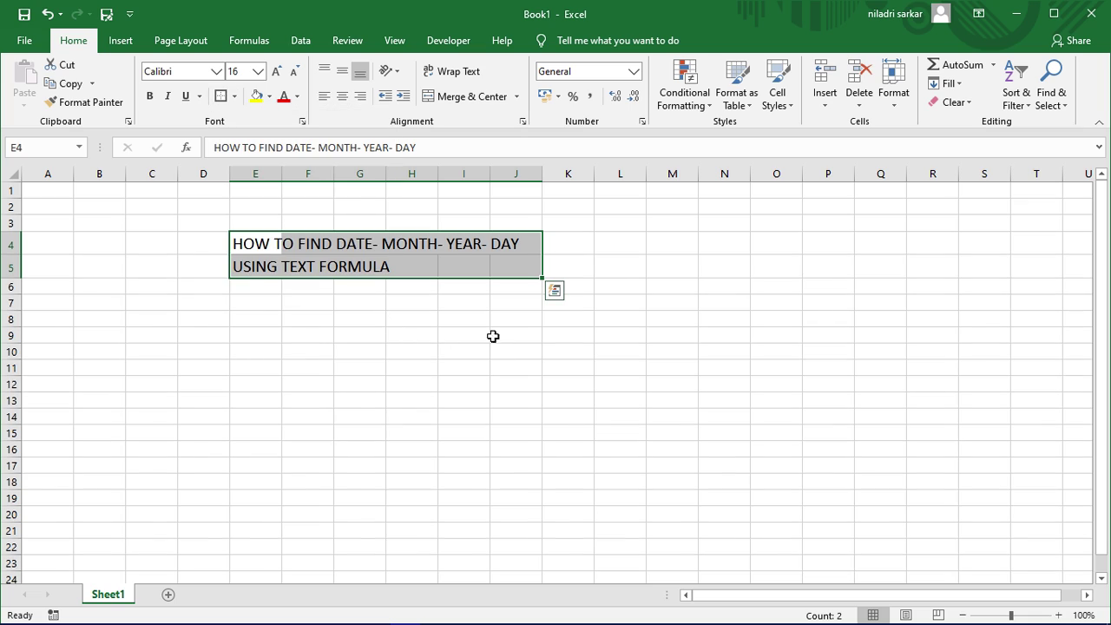
click(270, 97)
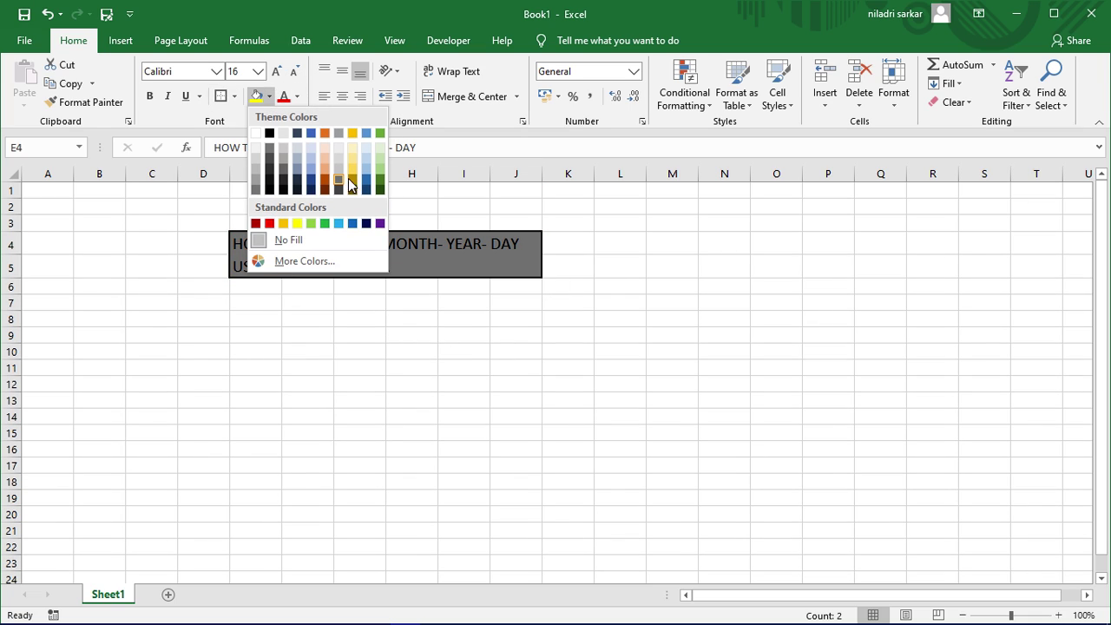
click(296, 224)
click(608, 365)
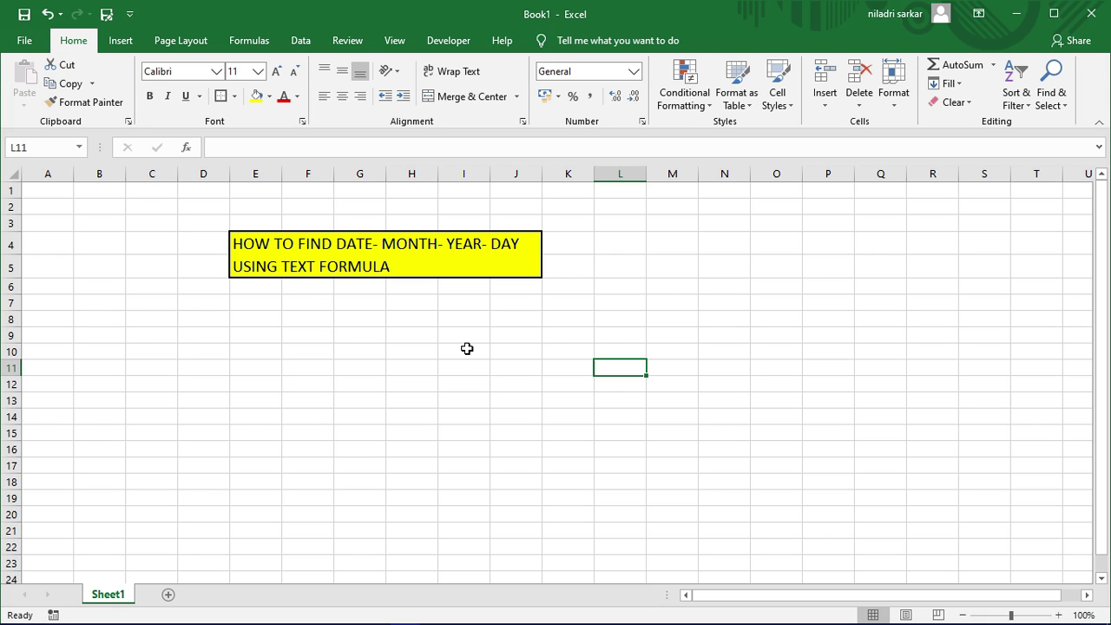
click(465, 350)
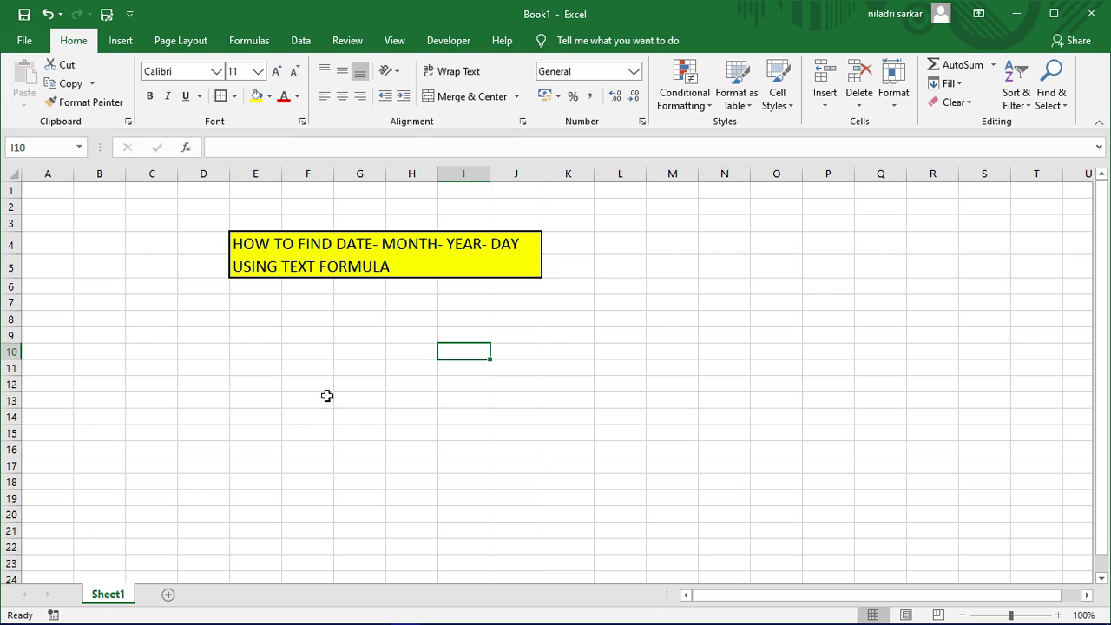
Step: Enter the date 26-02-2018 in cell F8
click(306, 321)
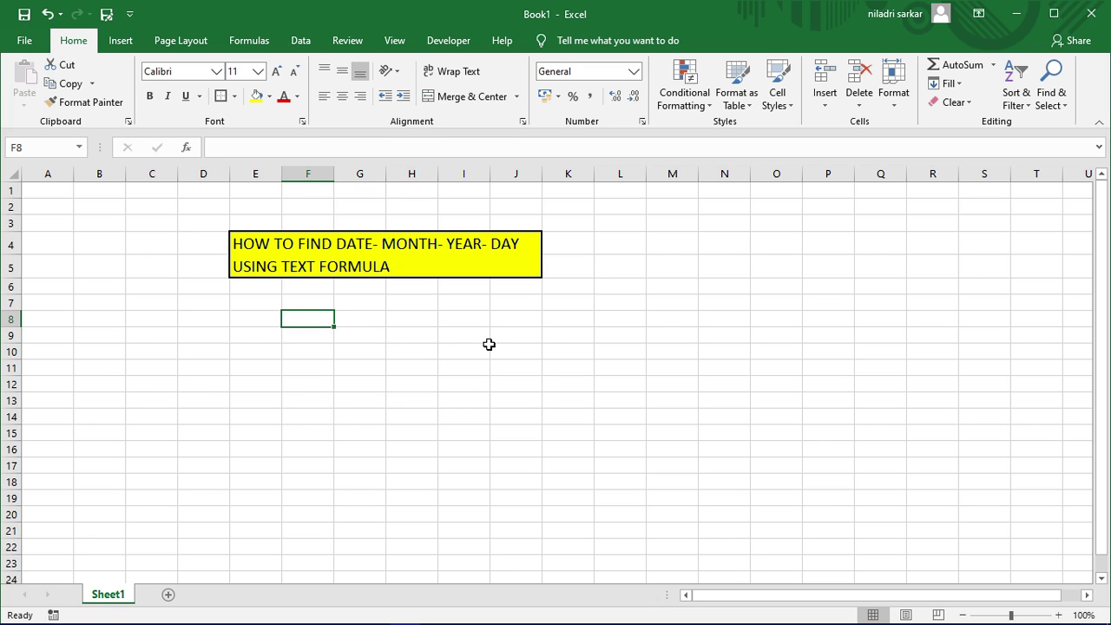
text(26)
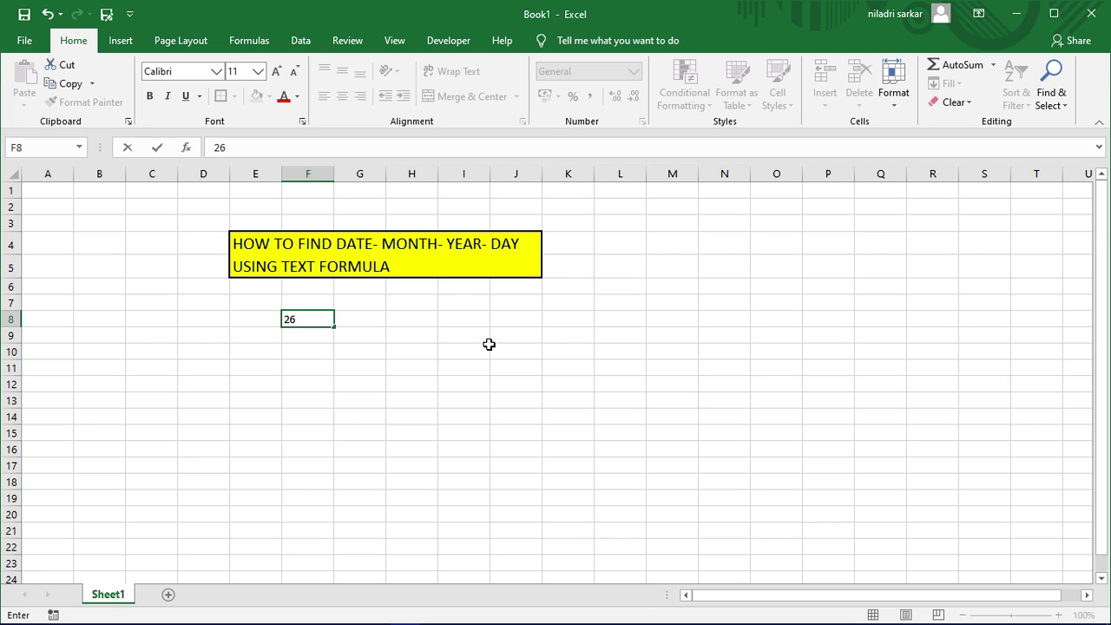
text(-02-)
text(2018)
click(489, 410)
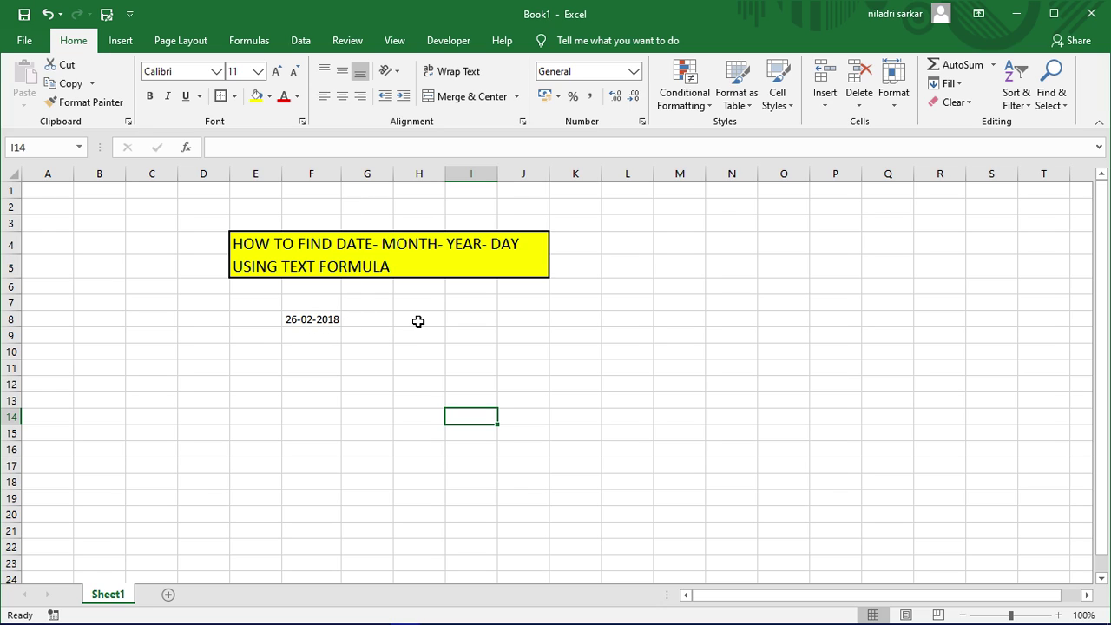
Step: Insert a blank row 8, pushing the date down to F9
click(417, 321)
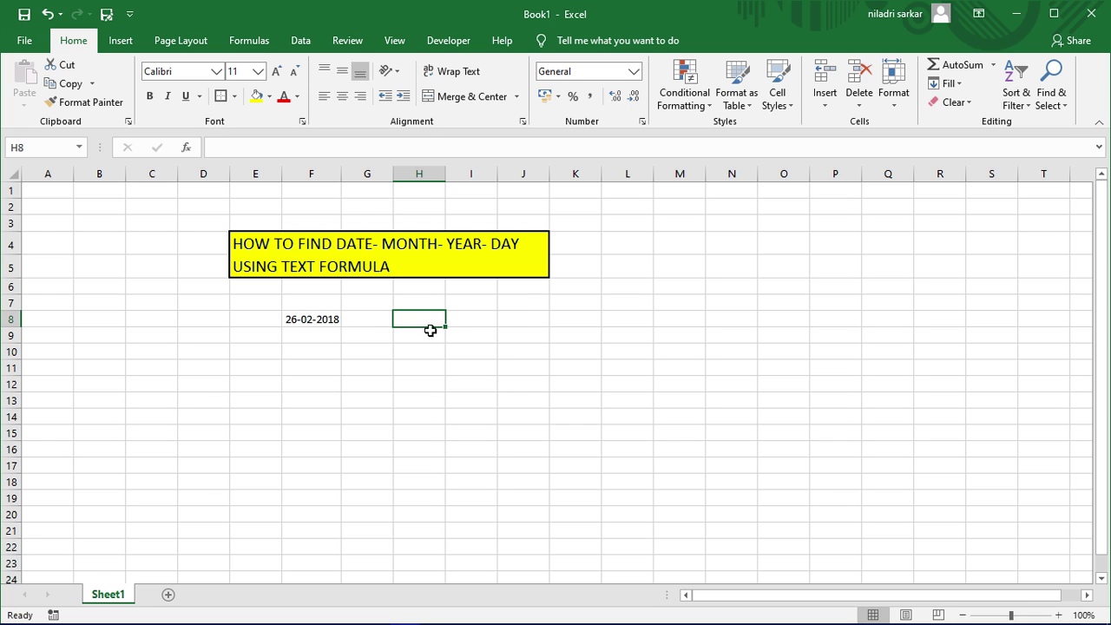
right_click(11, 320)
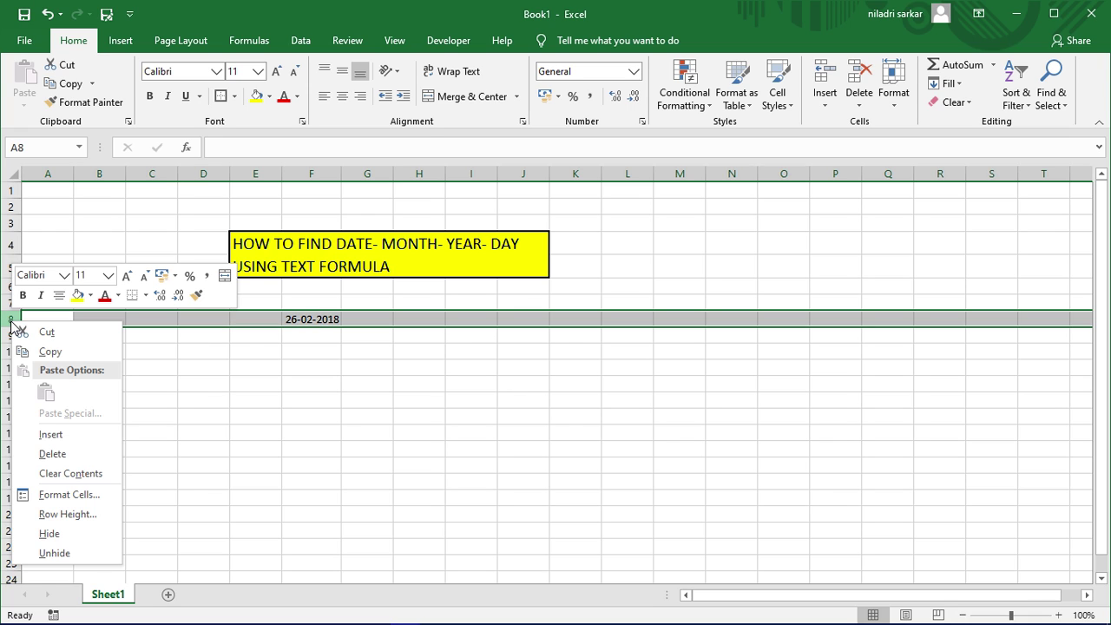
click(50, 434)
click(490, 463)
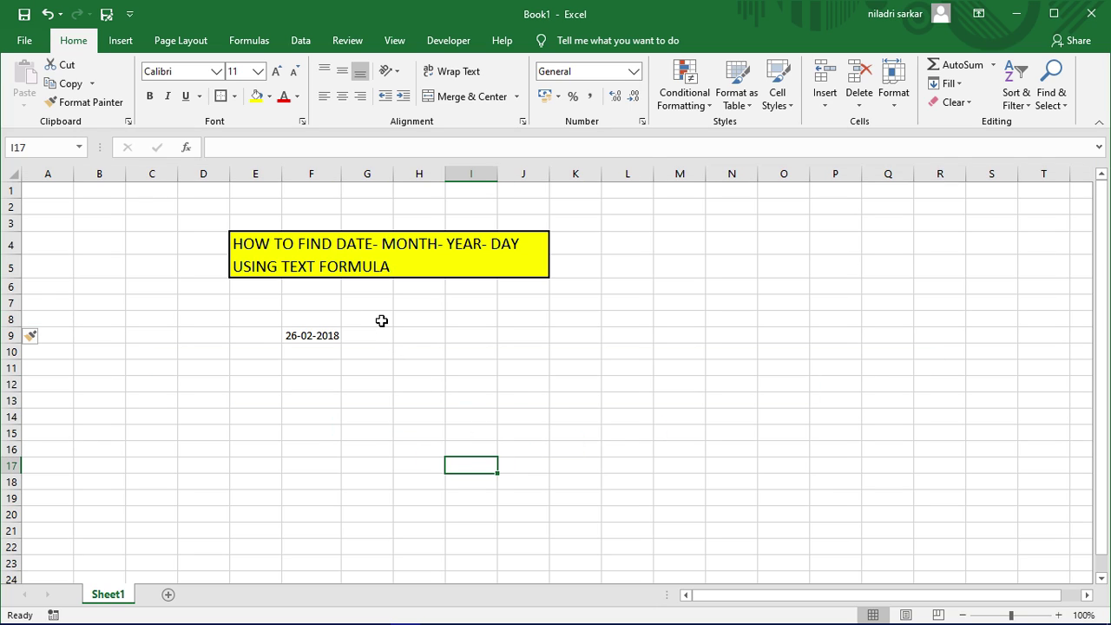
click(413, 321)
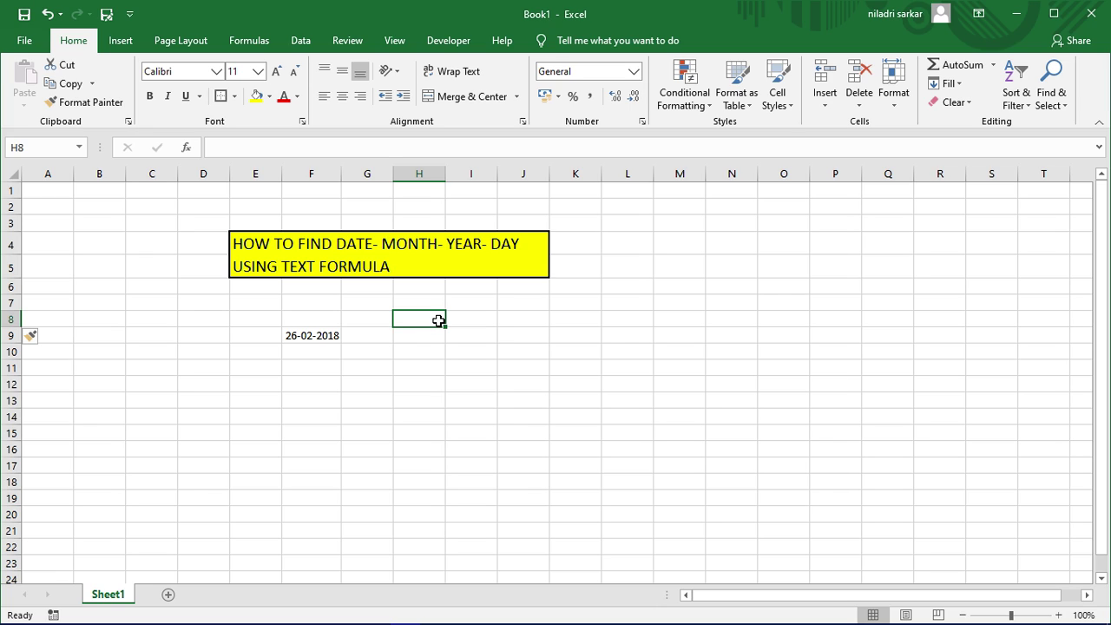
Step: Type the headings DATE, MONTH, YEAR and DAY across H8:K8
text(DATE)
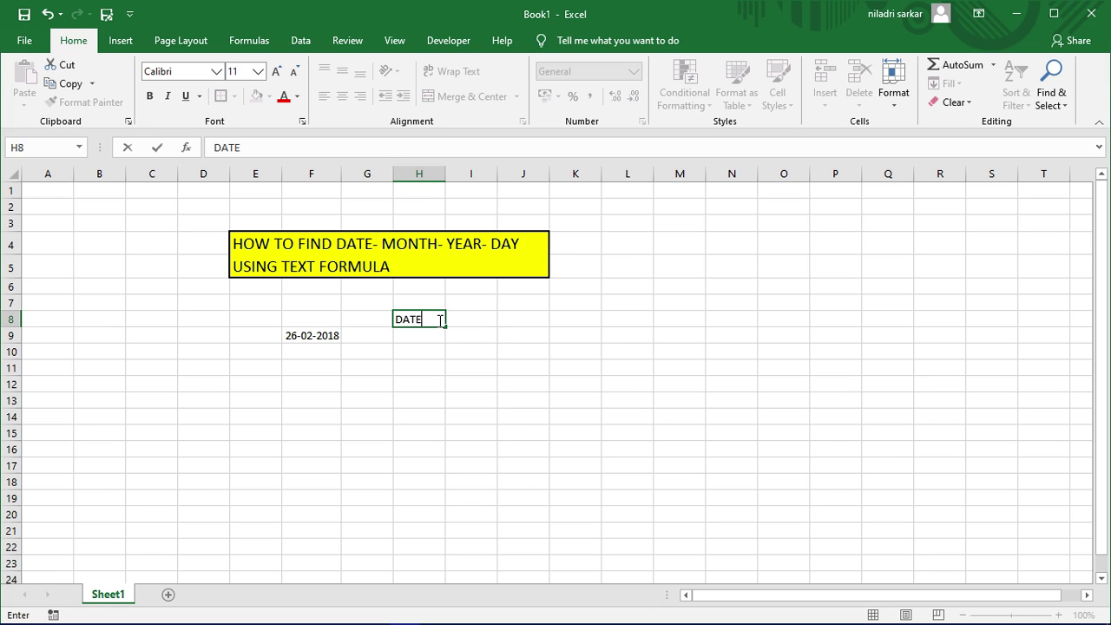
key(Tab)
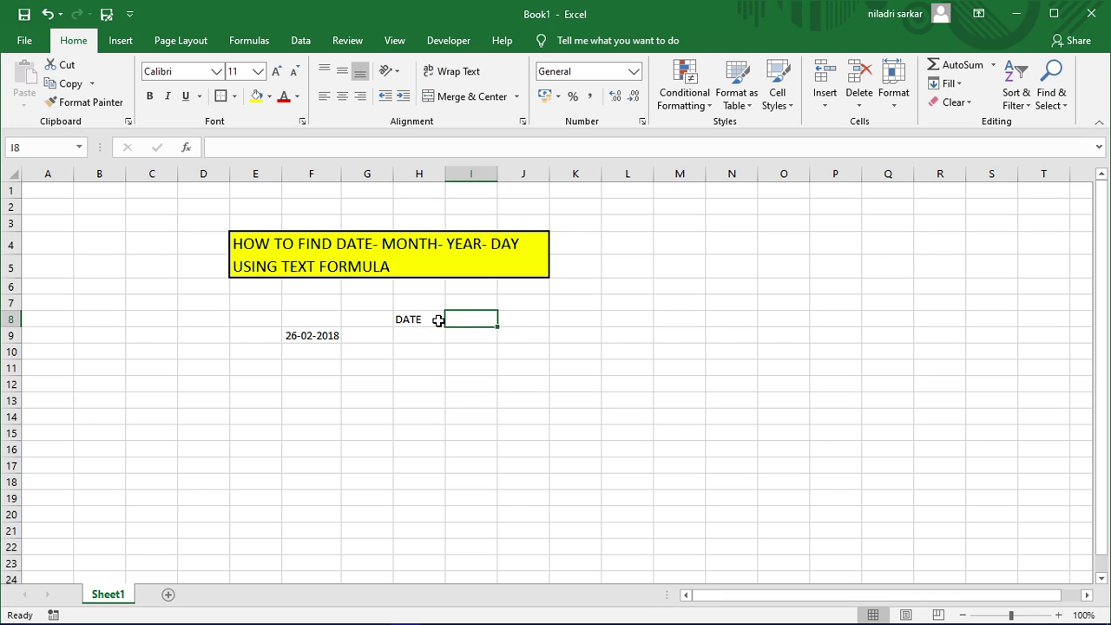
text(MONTH)
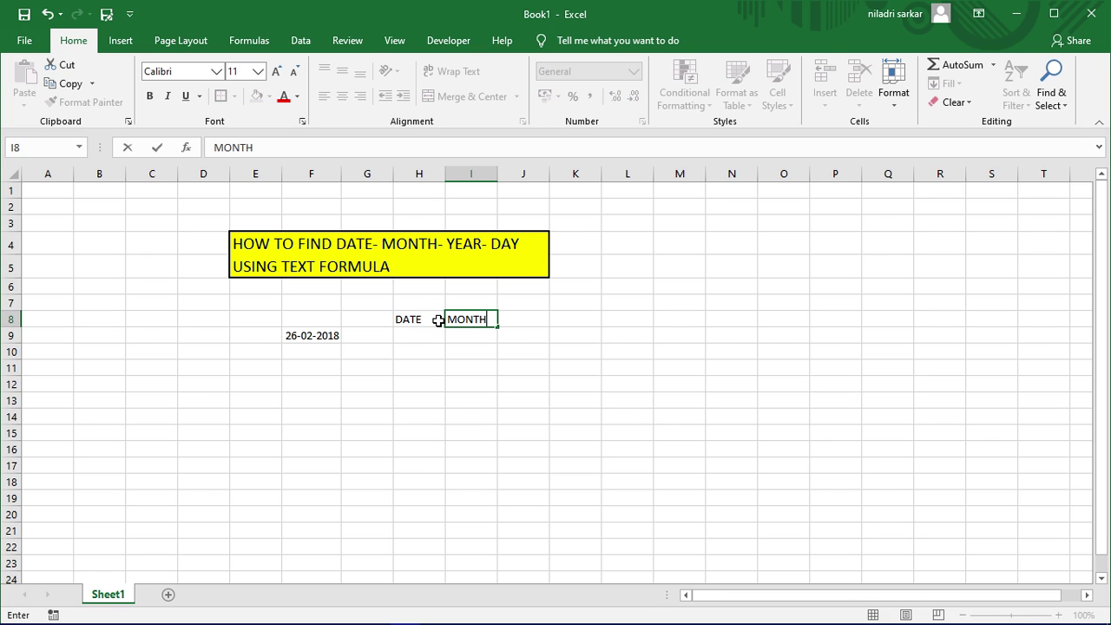
key(Tab)
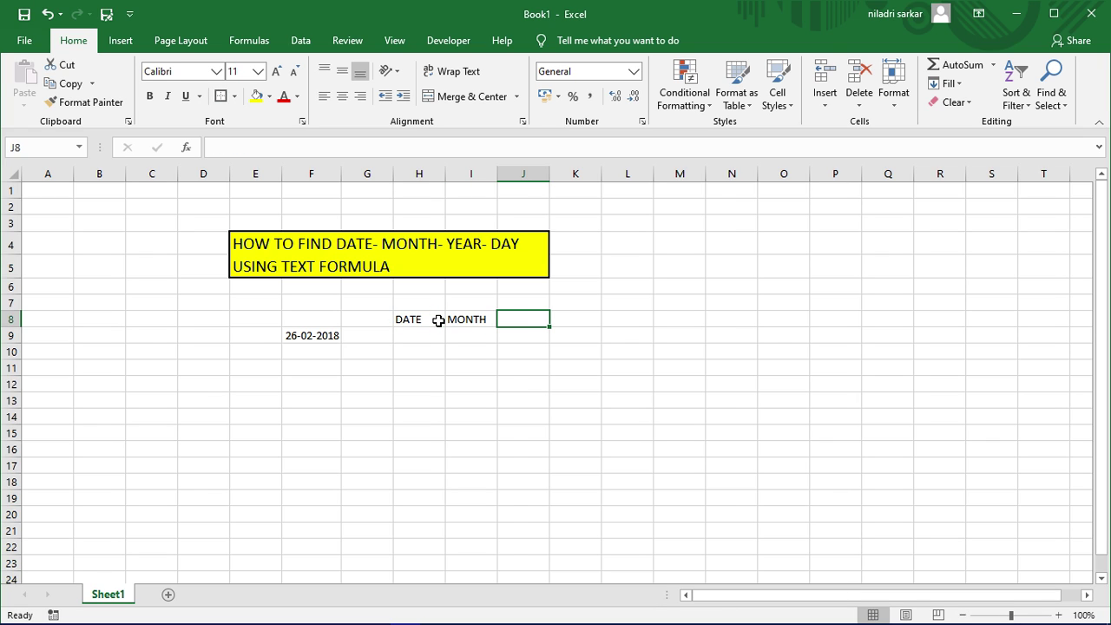
text(YEAR)
key(Tab)
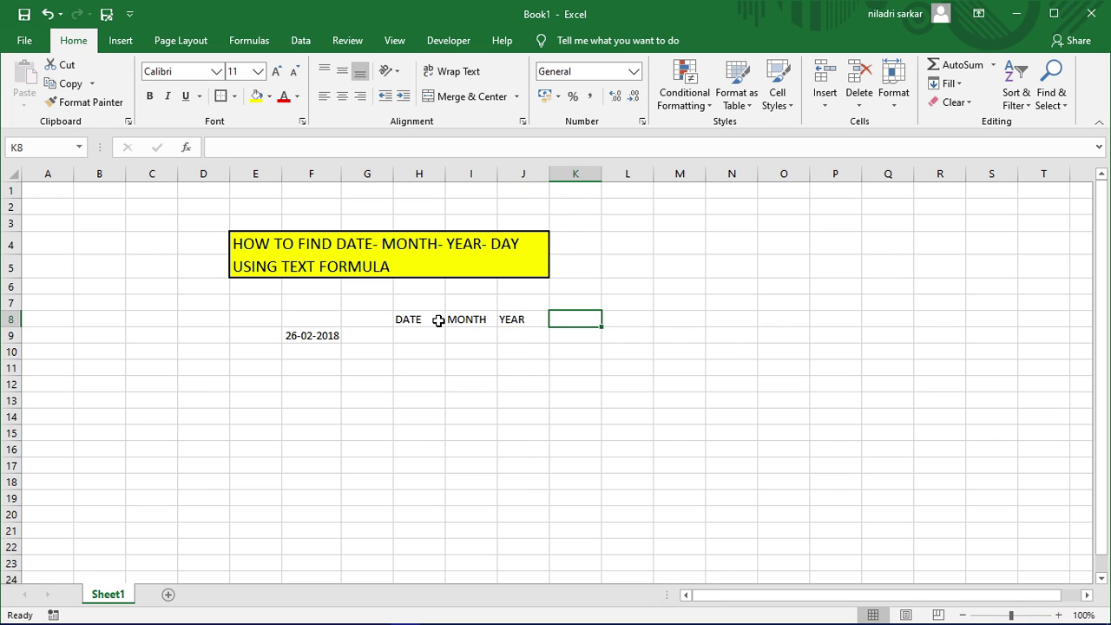
text(DAY)
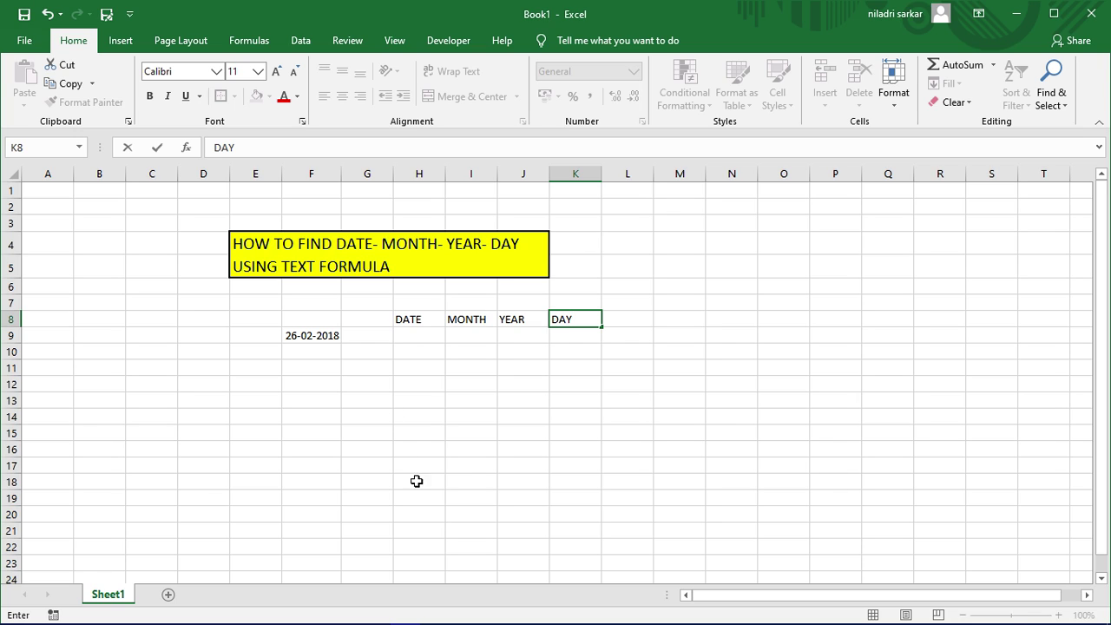
click(468, 483)
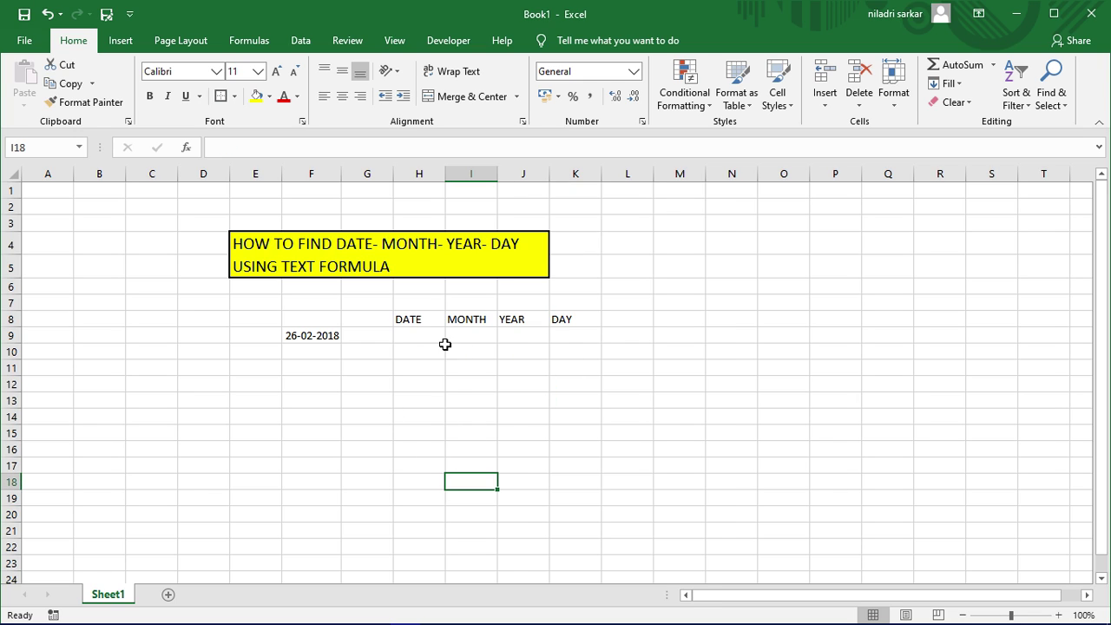
Step: Centre the DATE to DAY headings in H8:K8
drag(414, 320, 565, 318)
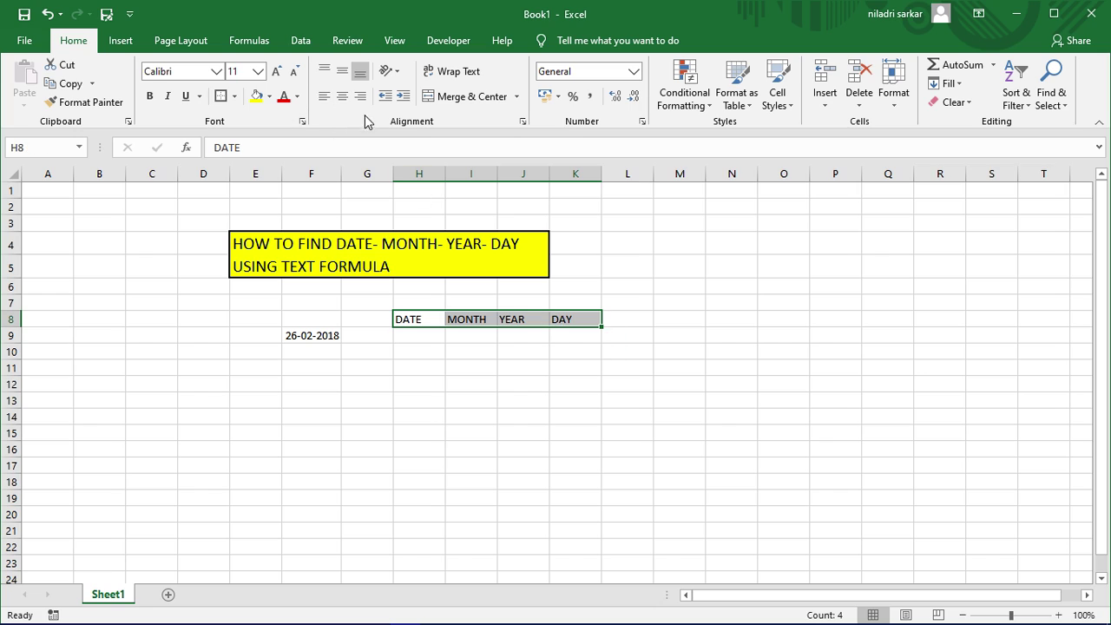
click(339, 95)
click(575, 396)
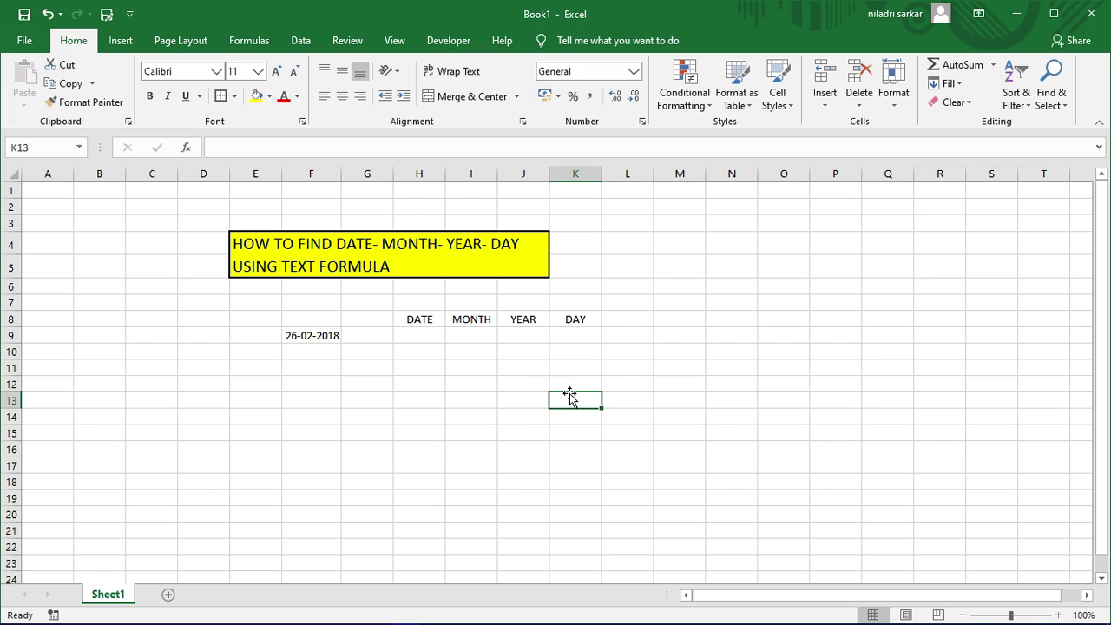
drag(411, 317, 573, 318)
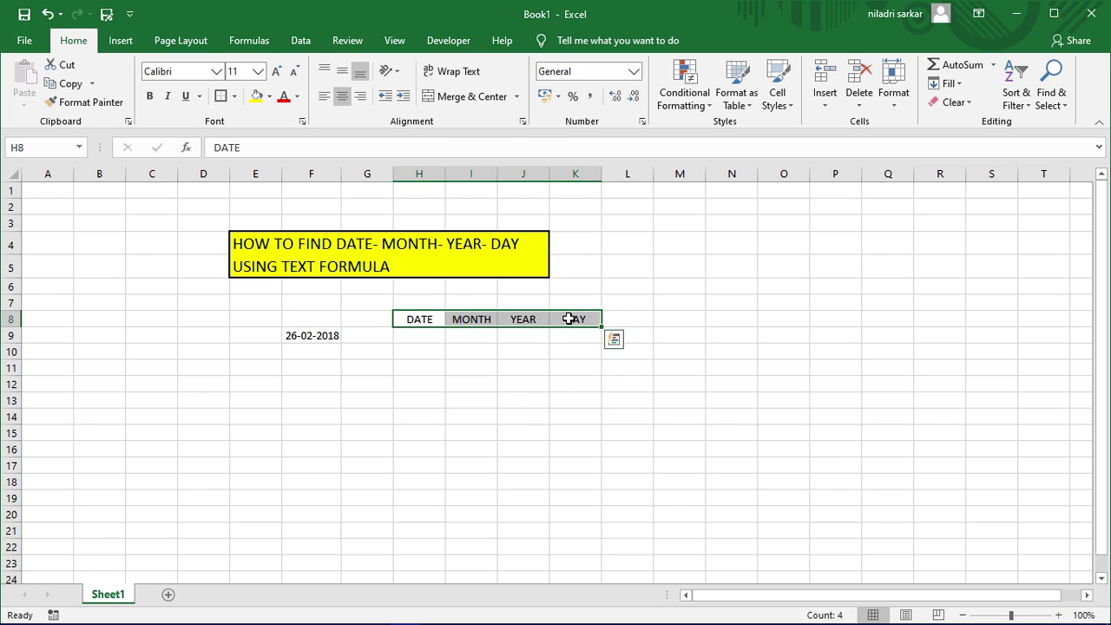
Step: Give headings H8:K8 all borders and cut-paste the date from F9 to F10
click(234, 96)
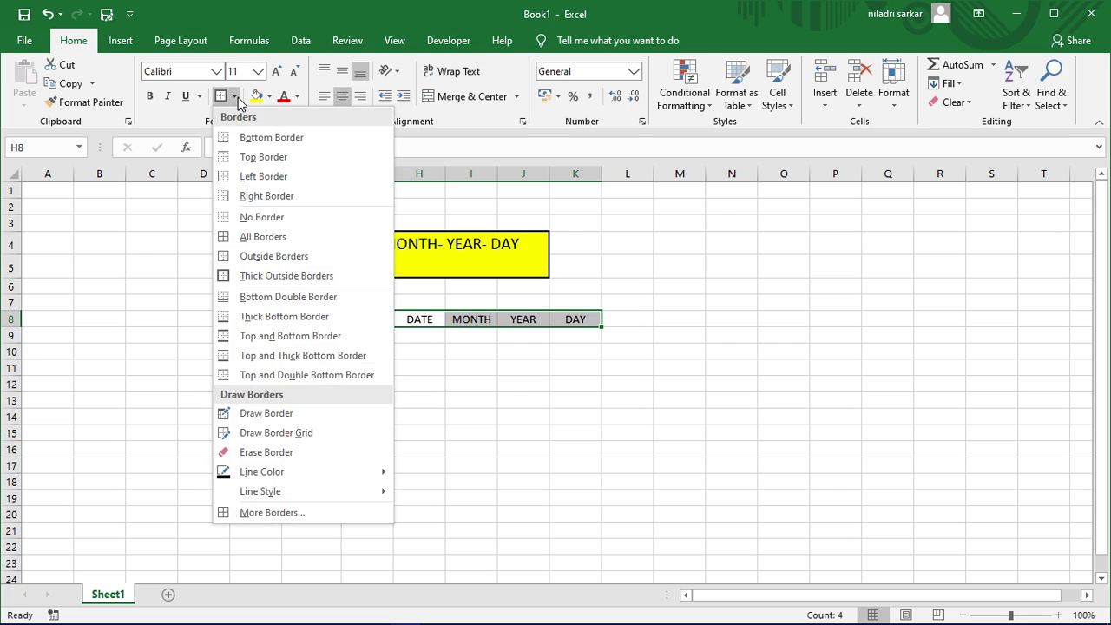
click(228, 246)
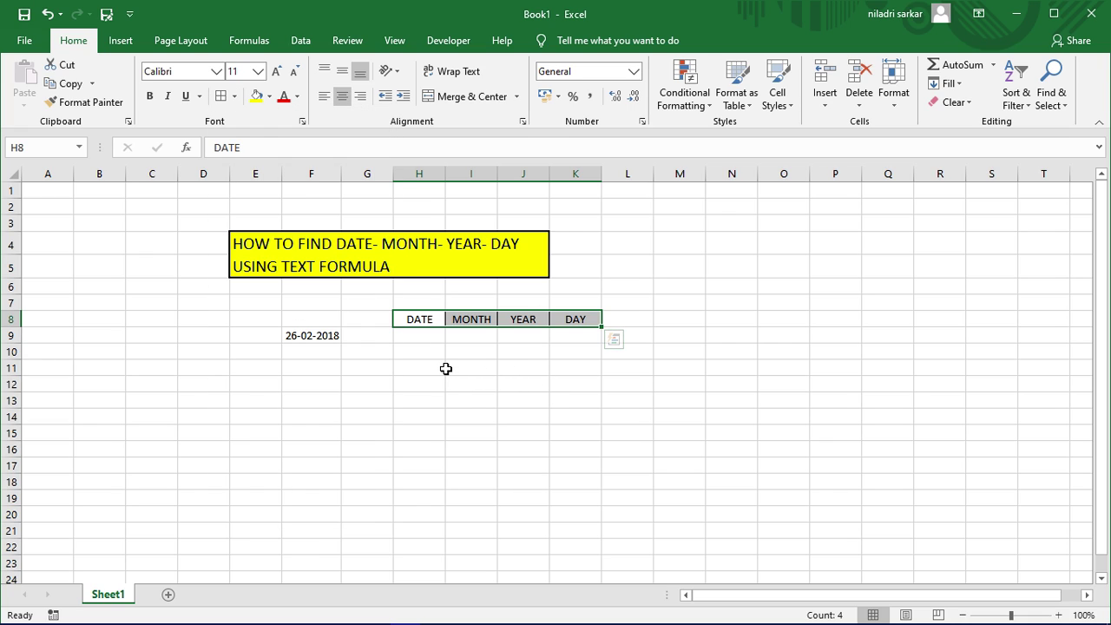
click(299, 337)
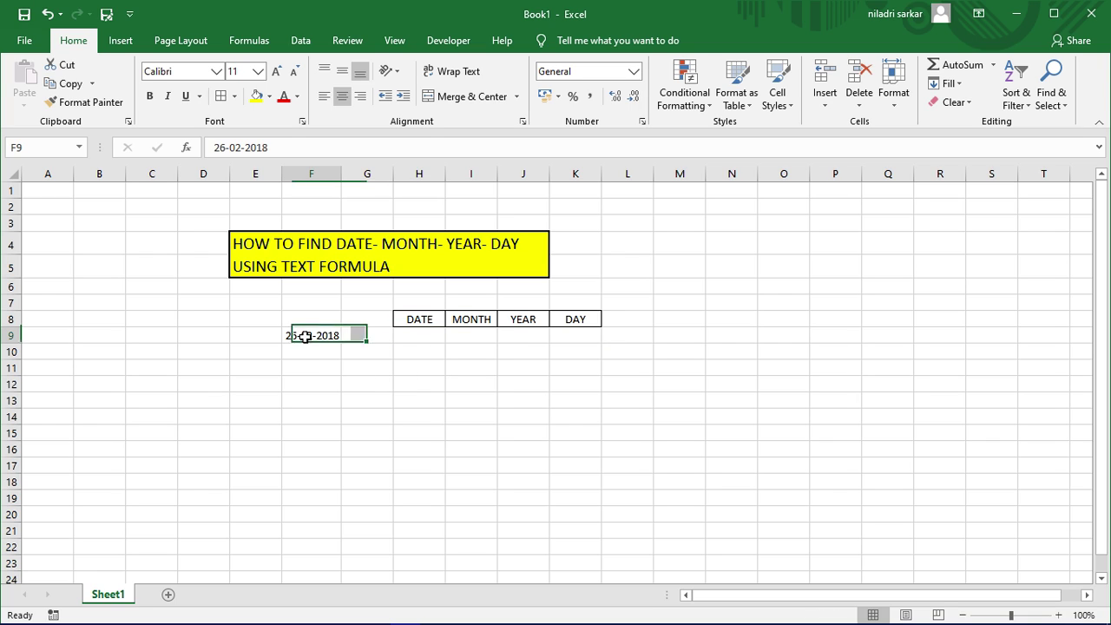
right_click(325, 344)
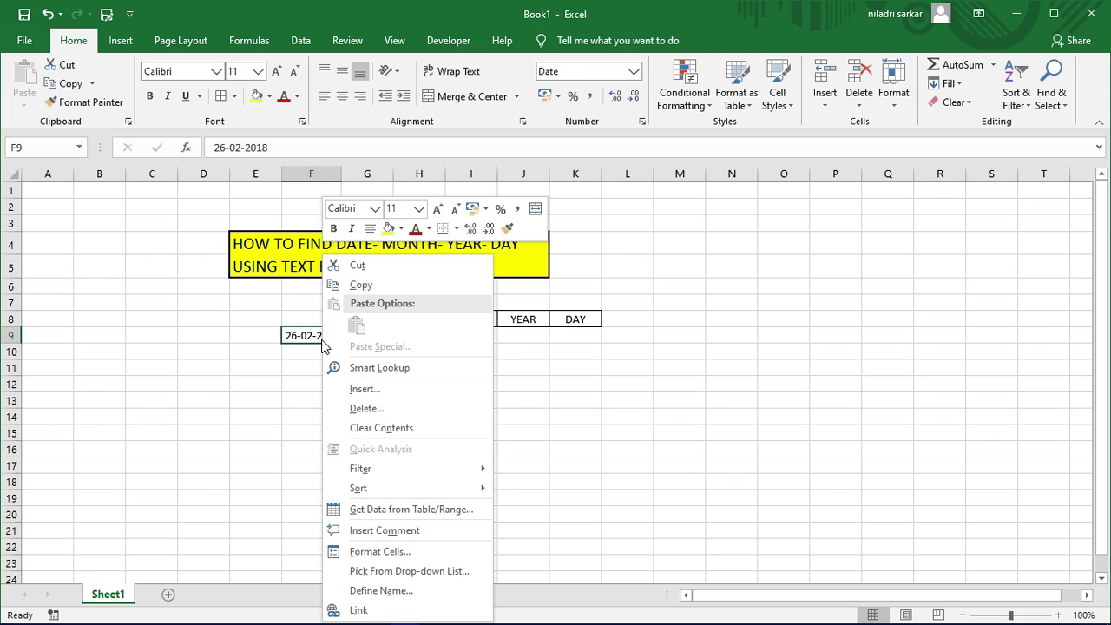
click(359, 265)
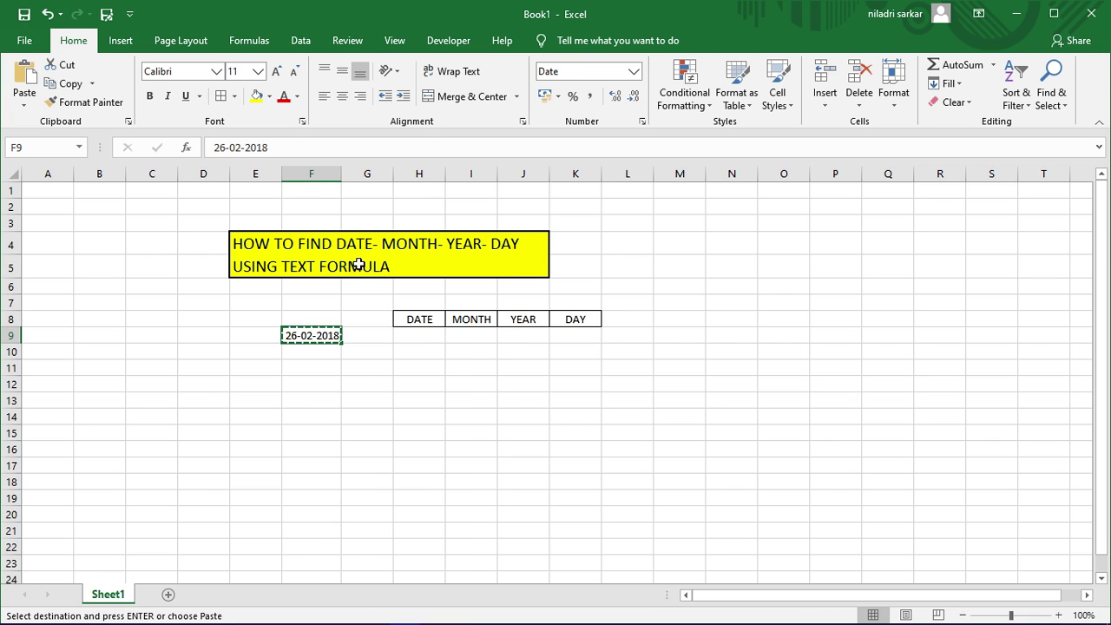
click(305, 351)
right_click(305, 351)
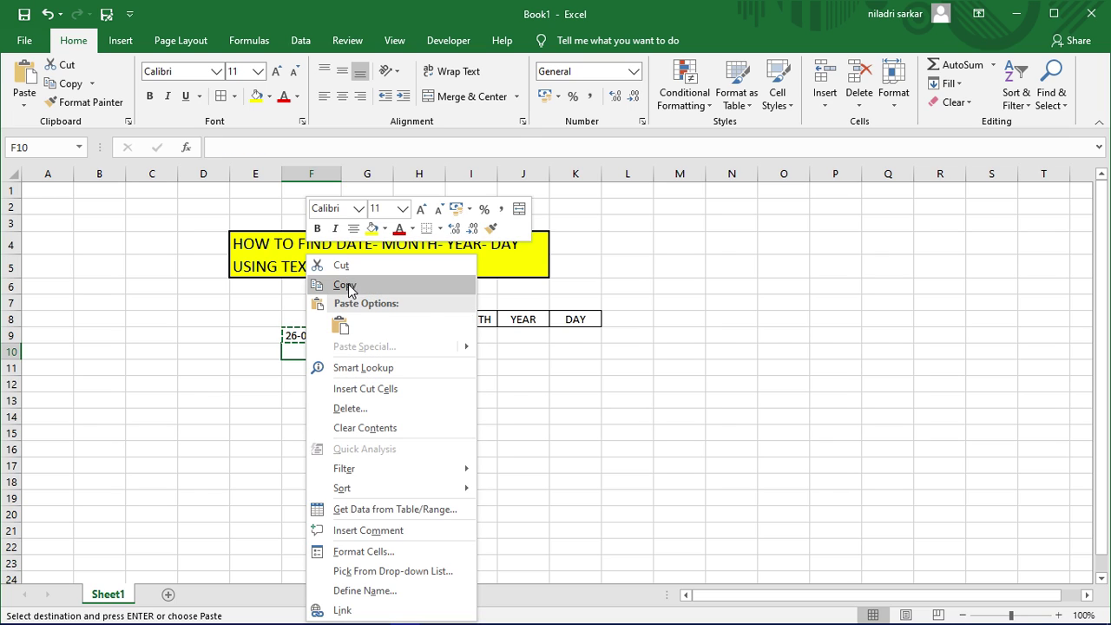
click(339, 325)
click(482, 430)
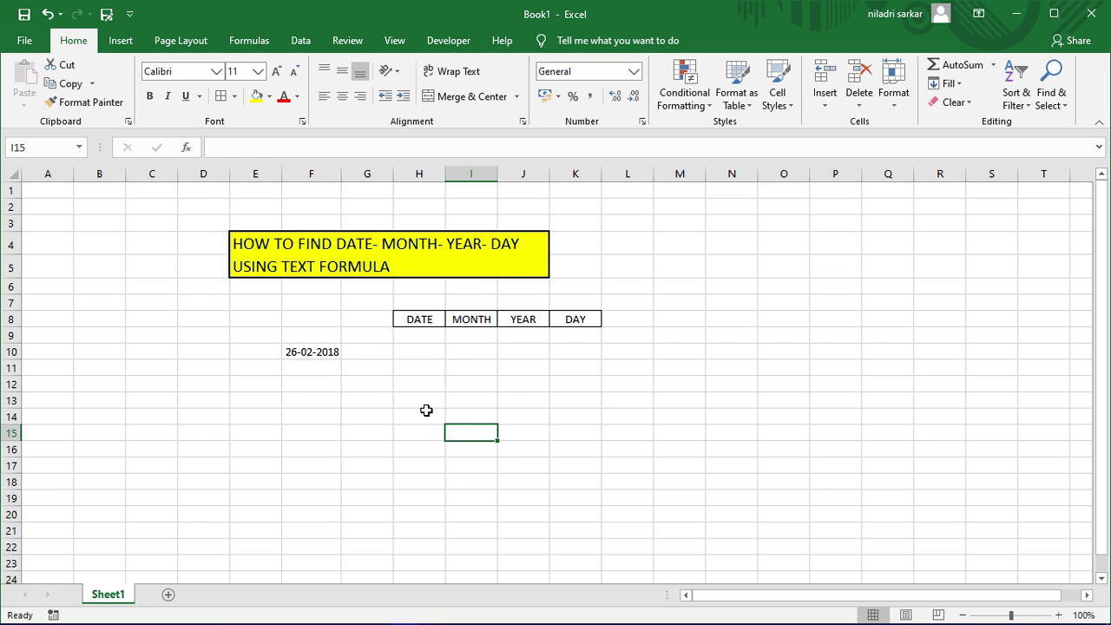
click(417, 352)
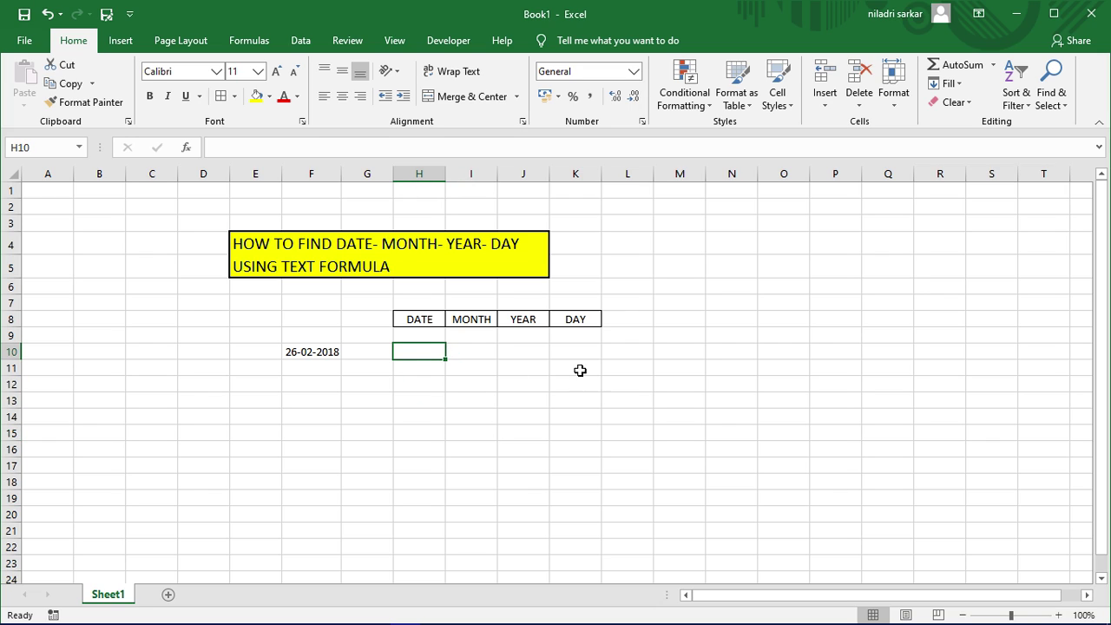
Step: Widen columns H, I, J and K under the DATE to DAY headings
click(445, 175)
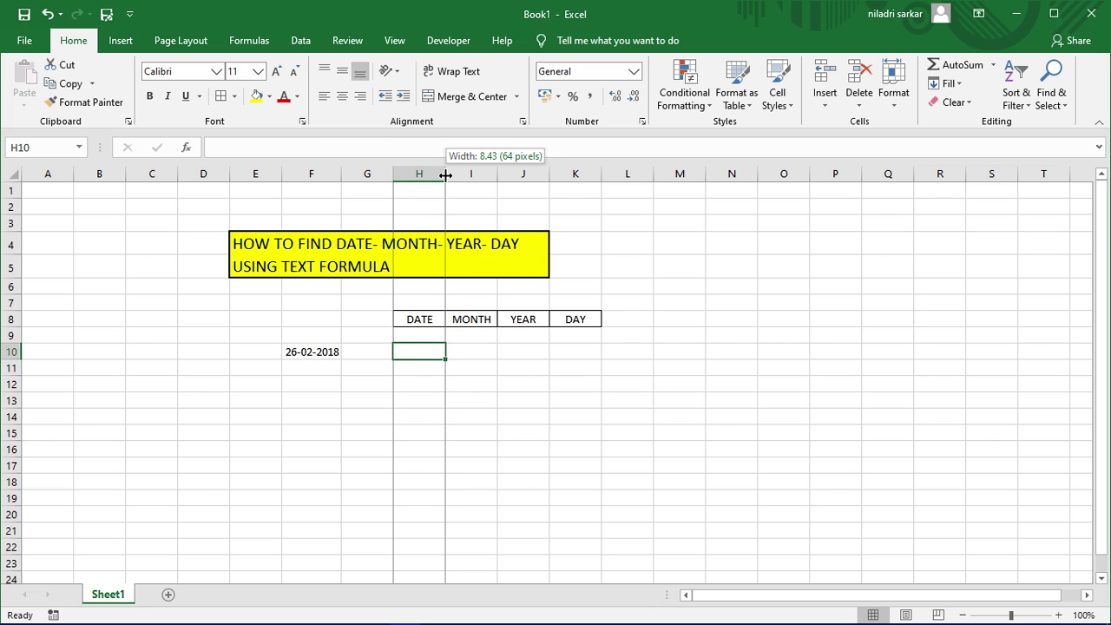
drag(445, 174, 538, 173)
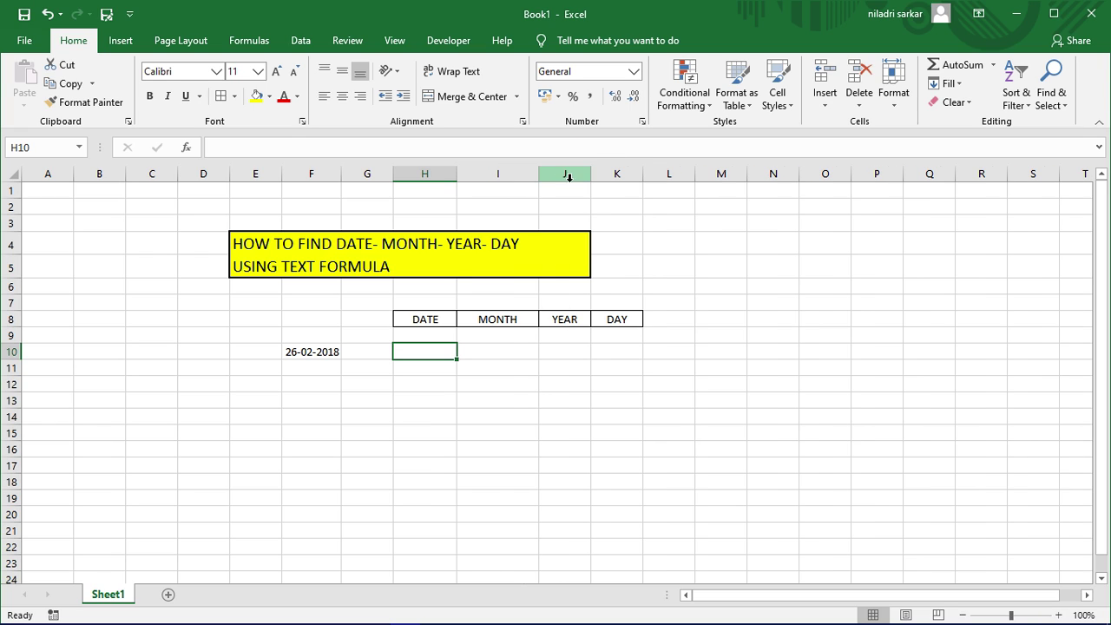
drag(591, 174, 606, 177)
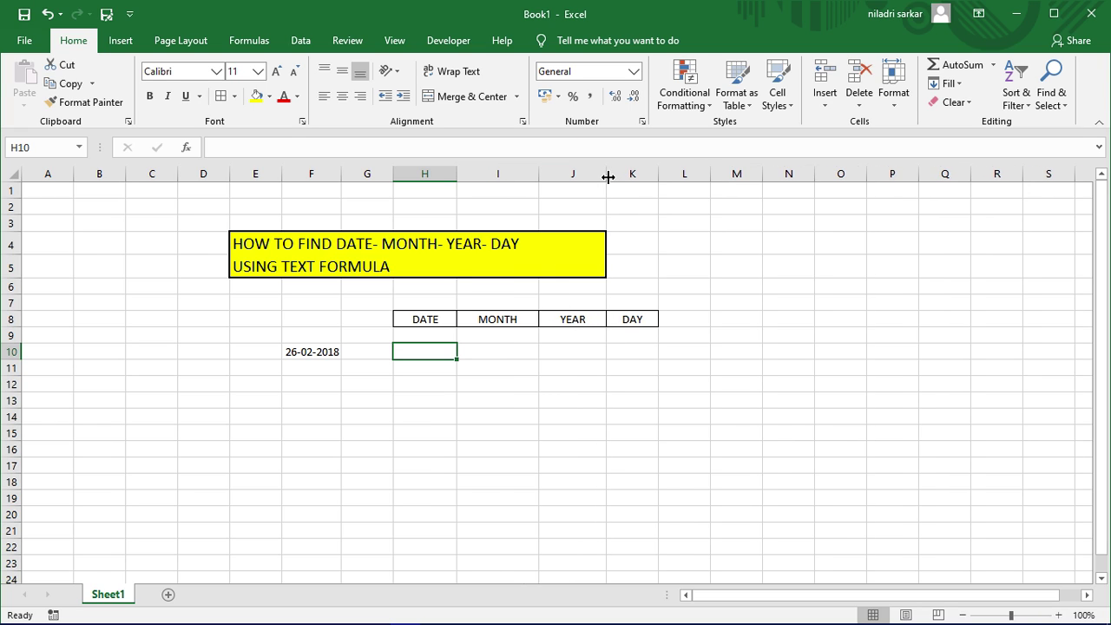
drag(657, 174, 676, 174)
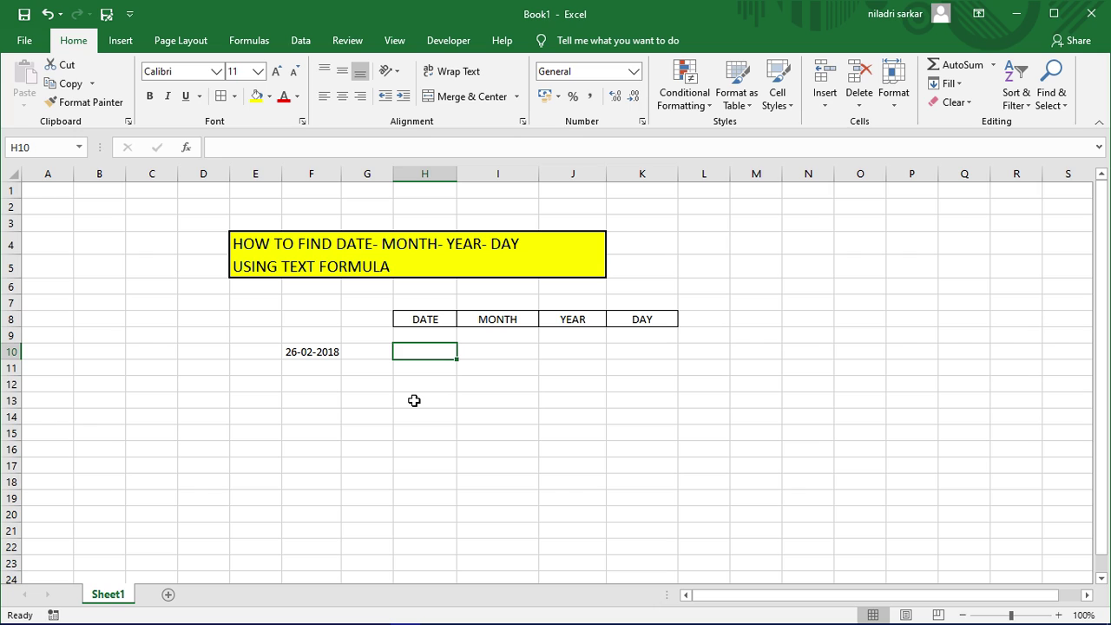
Step: Enter =TEXT(F10,"DD") in H10 so it shows the day 26
text(=)
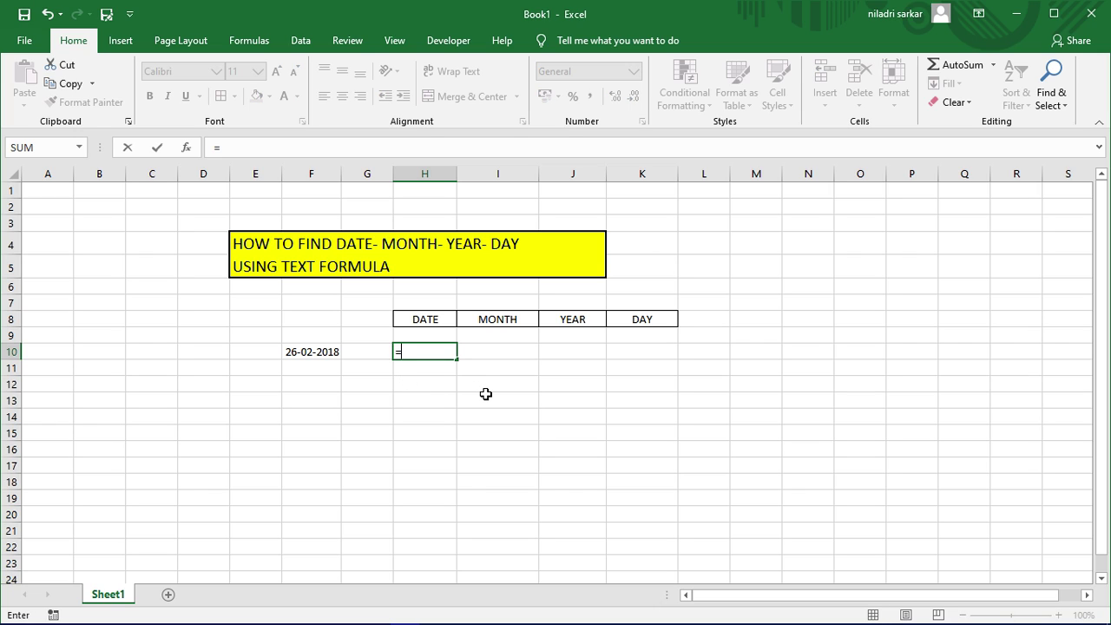
text(TEXT)
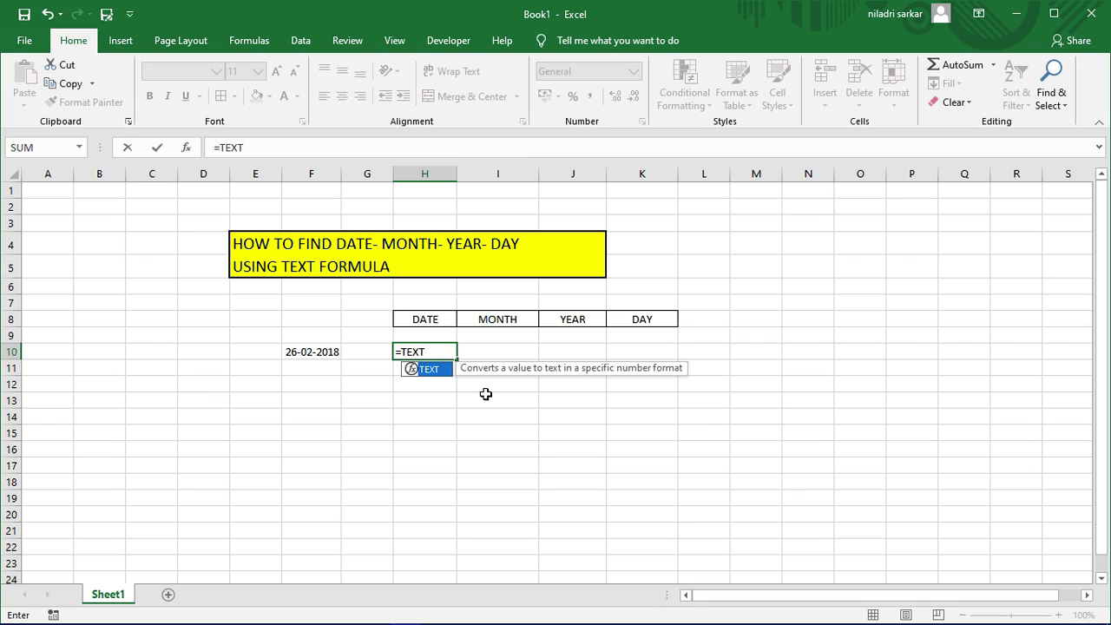
text(()
click(303, 354)
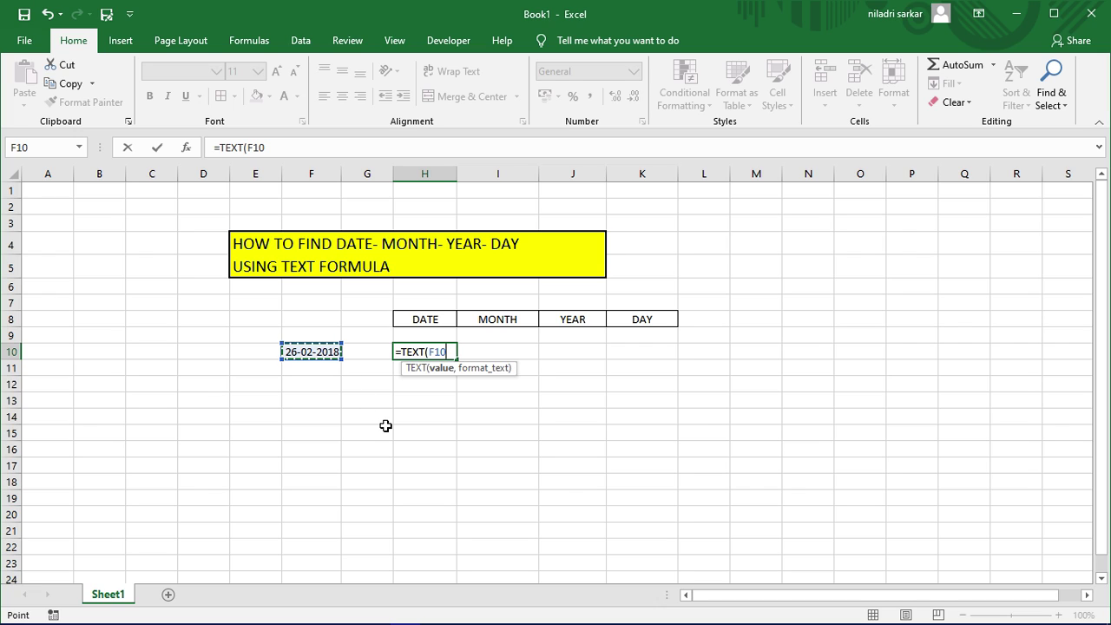
text(,)
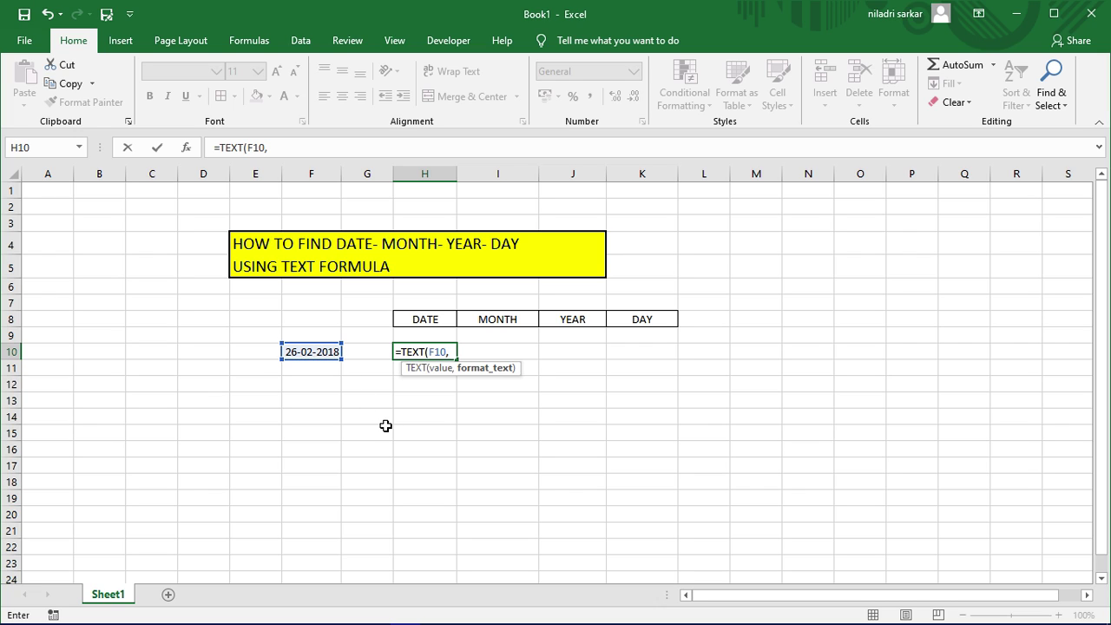
text(")
text(DD)
text(")
text())
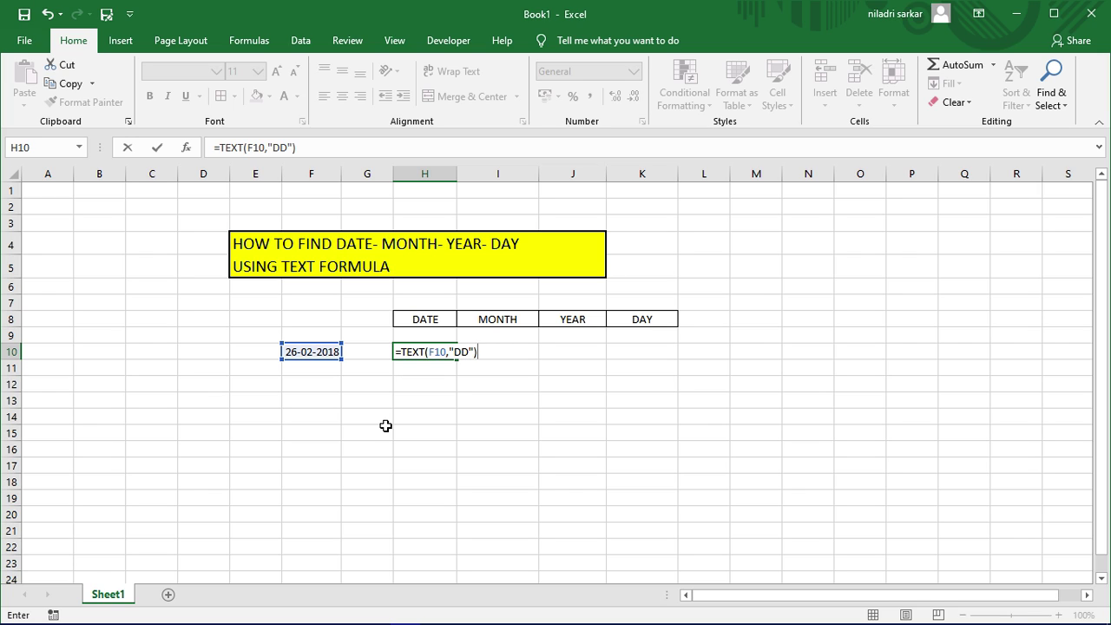
key(Return)
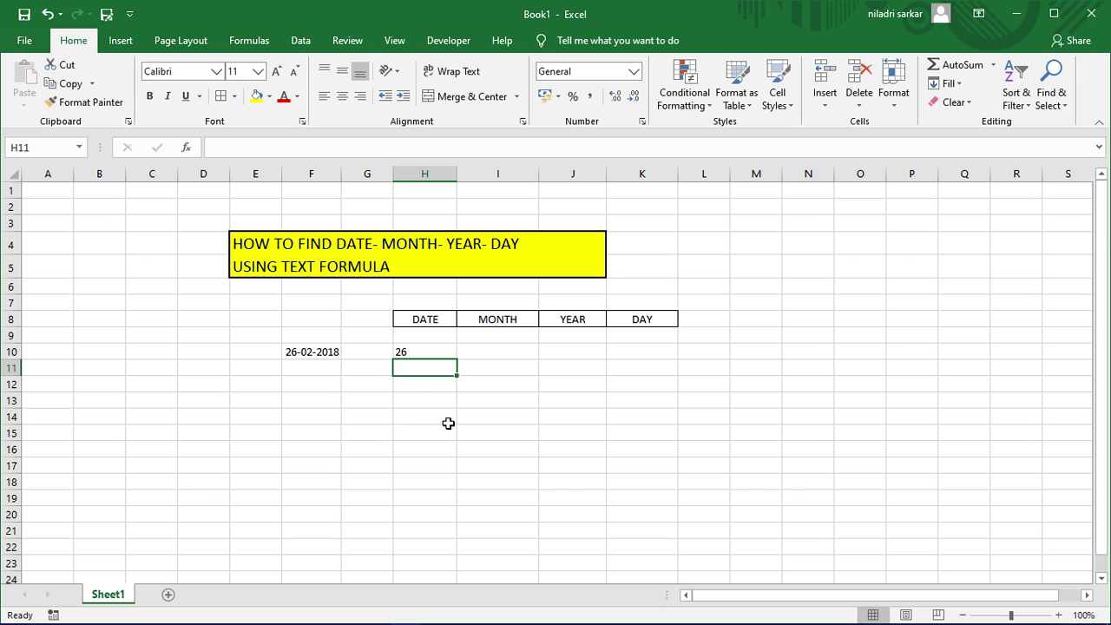
click(495, 353)
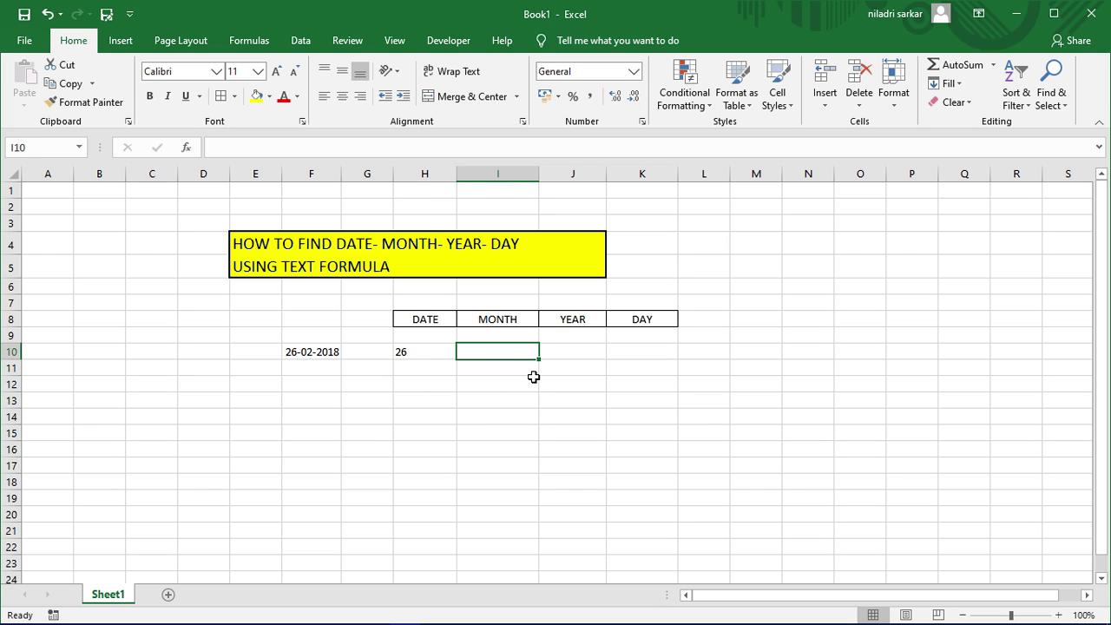
Step: Enter =TEXT(F10,"MM") in I10 so it shows the month 02
text(=)
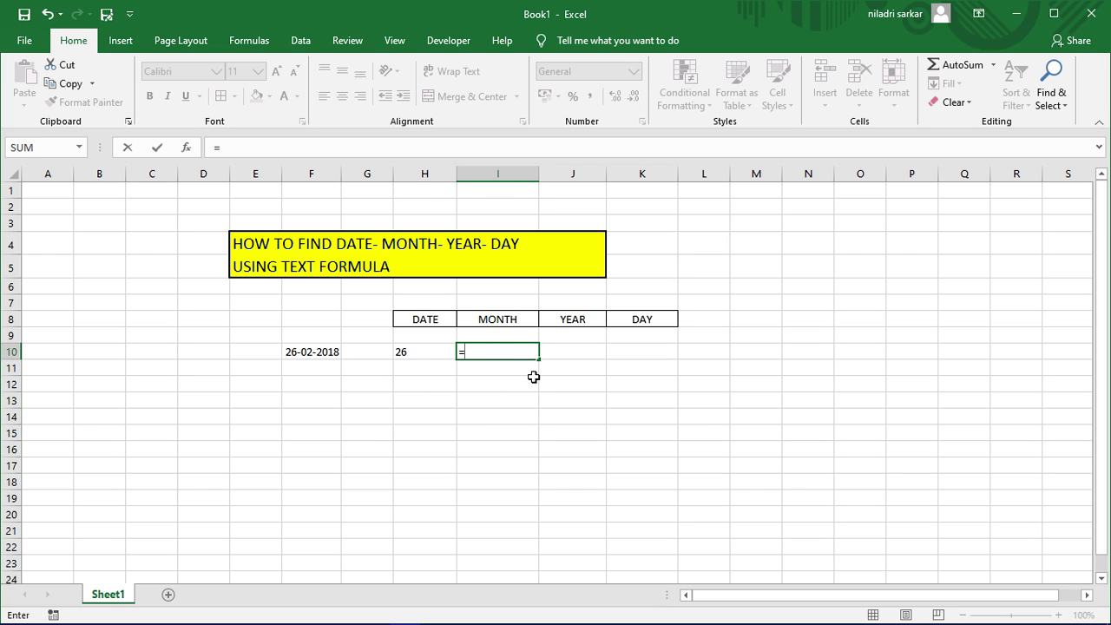
text(TEXT)
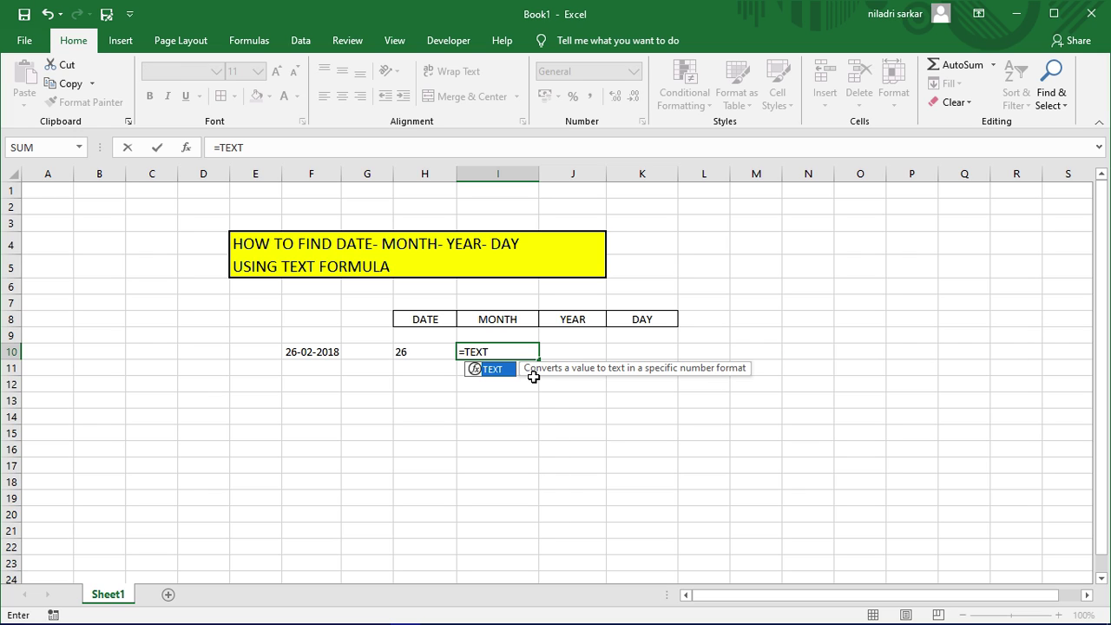
text(()
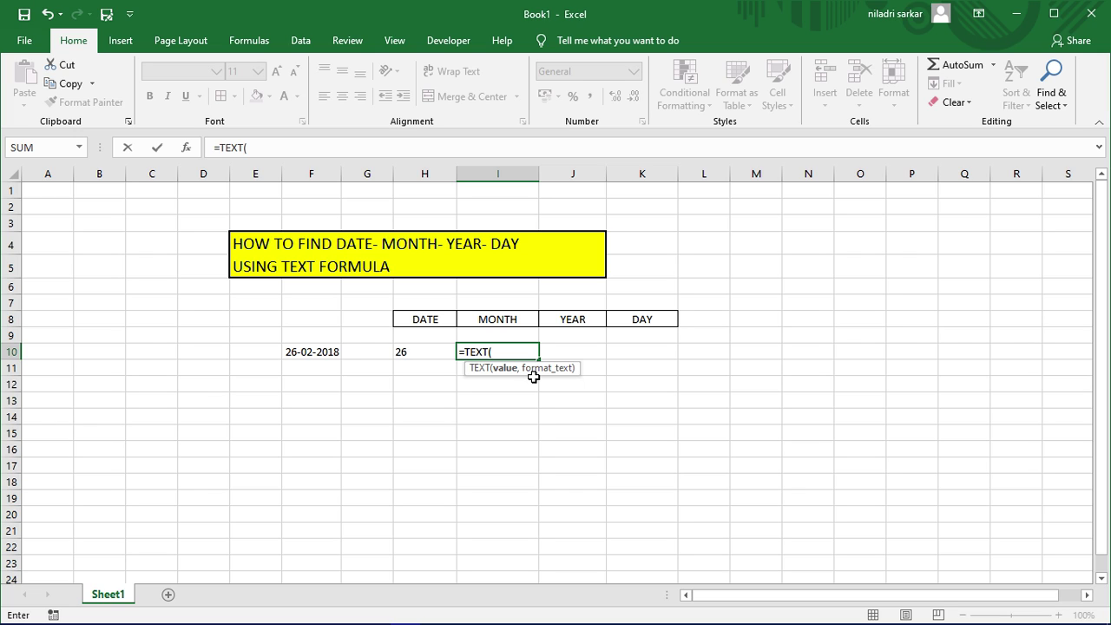
click(310, 350)
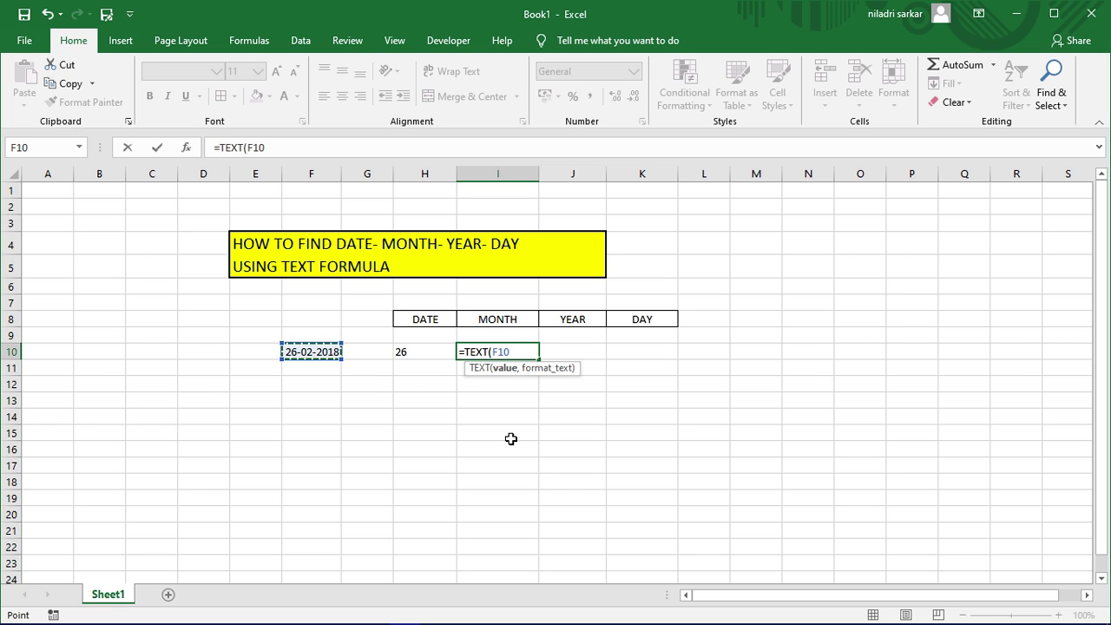
text(,)
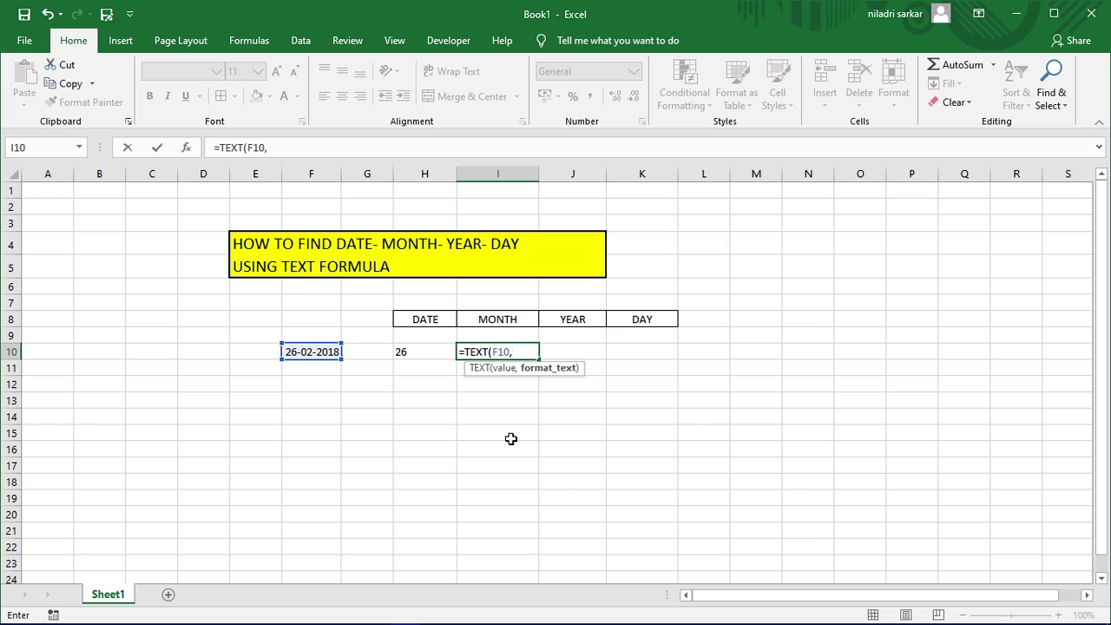
text(")
text(MM)
text(")
text())
key(Return)
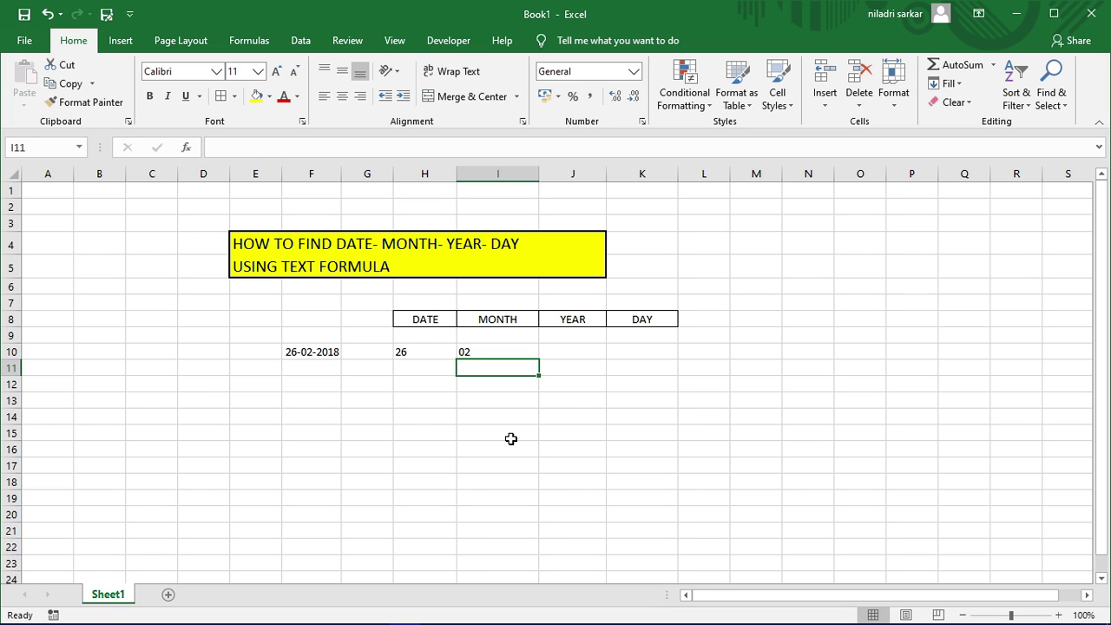
click(571, 354)
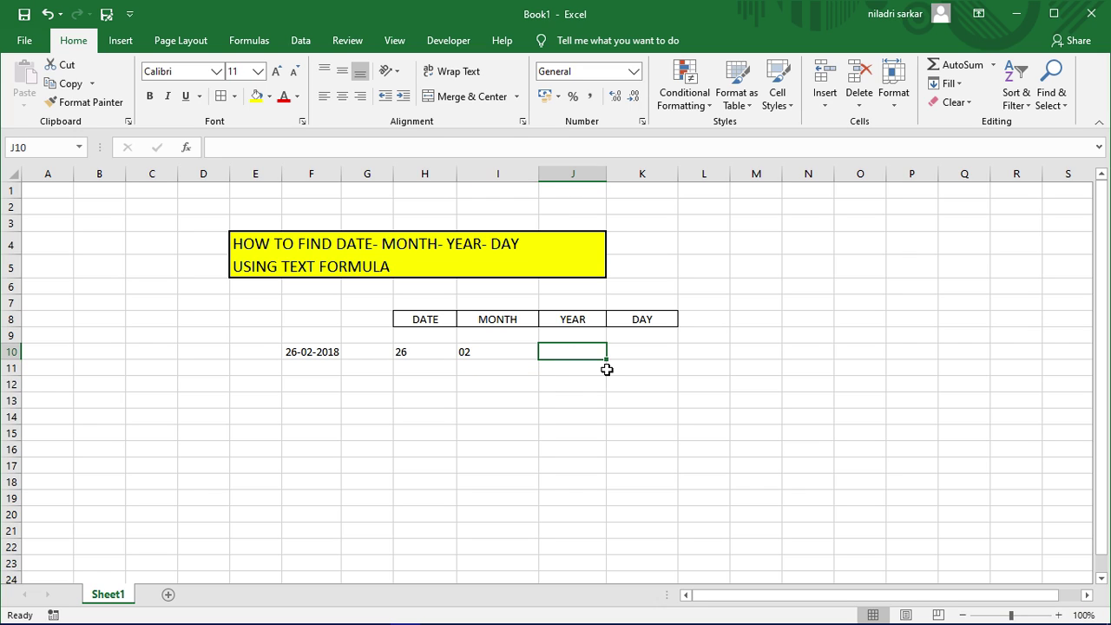
text(=TEXT()
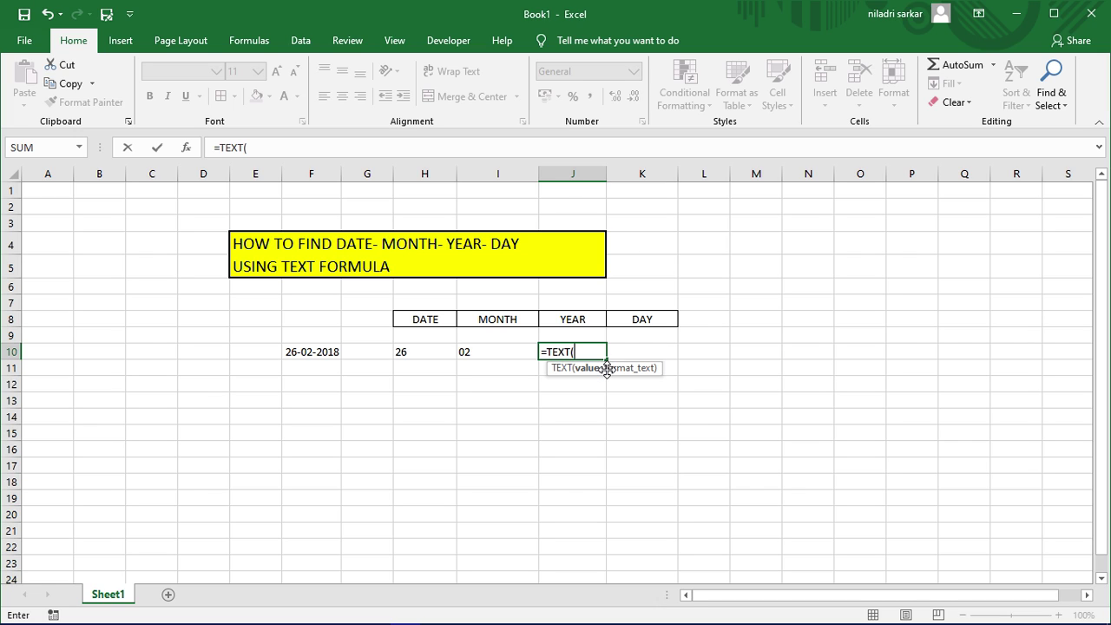
click(326, 356)
text(,)
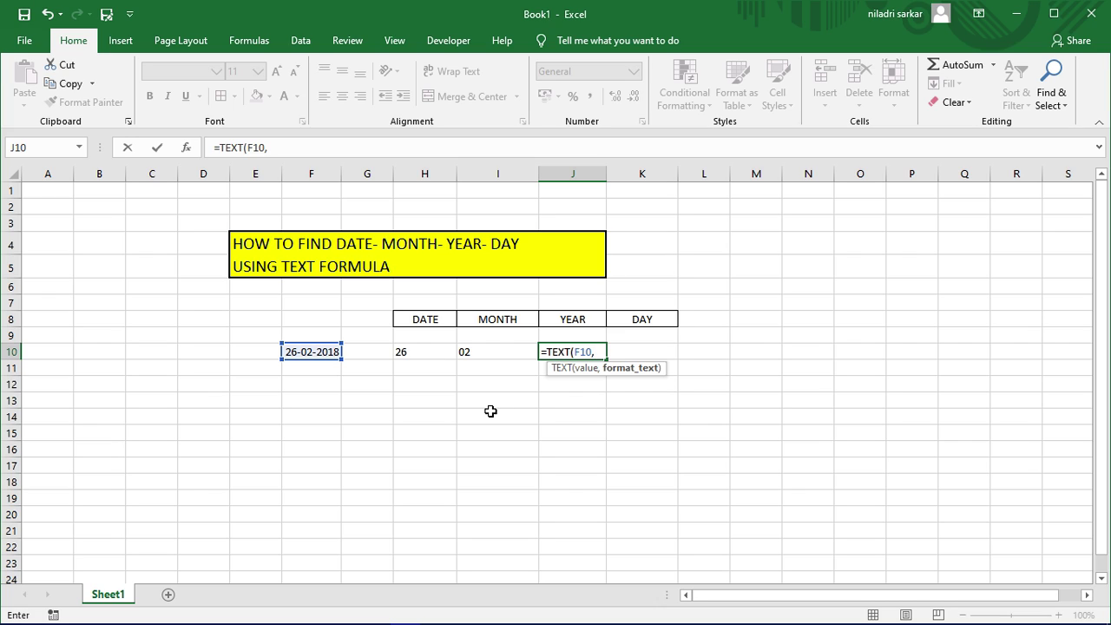
text(")
text(YY)
text("))
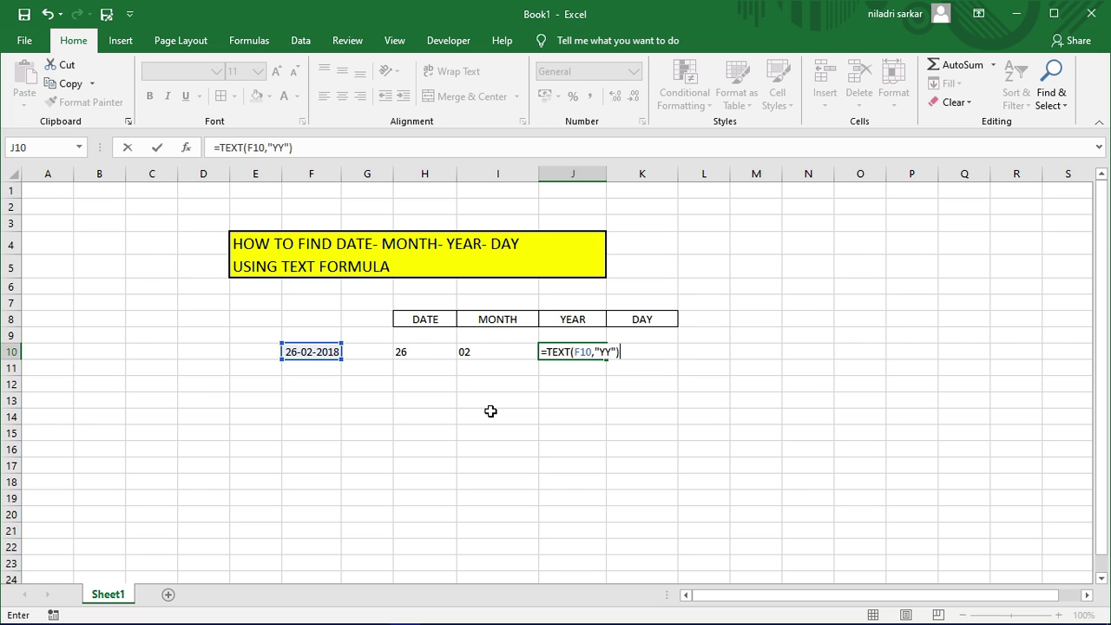
key(Return)
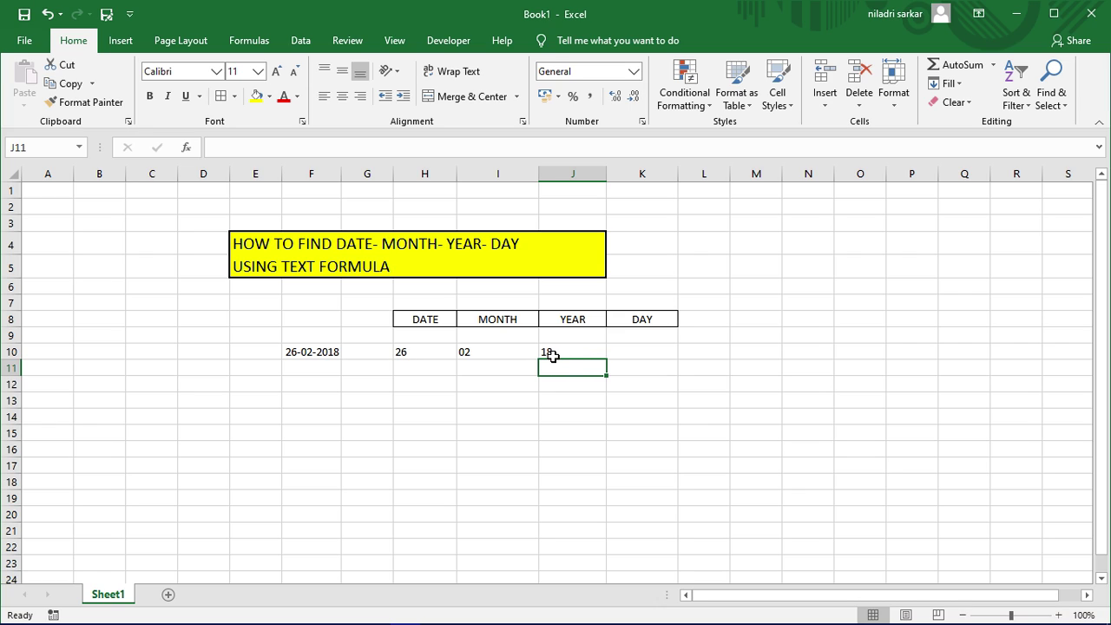
click(553, 356)
key(Delete)
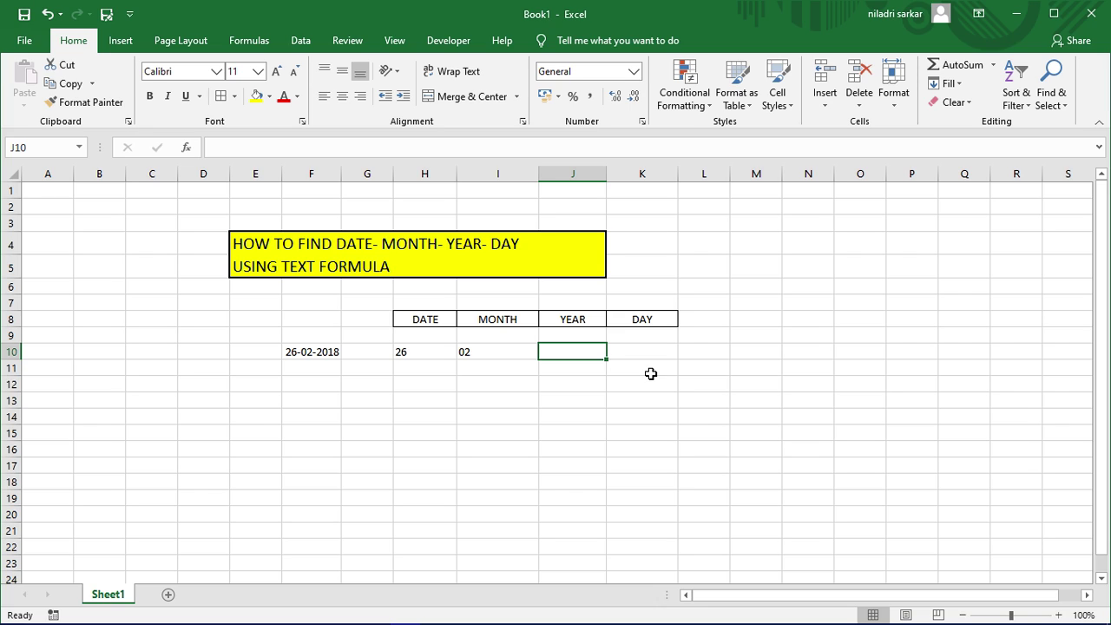
text(=)
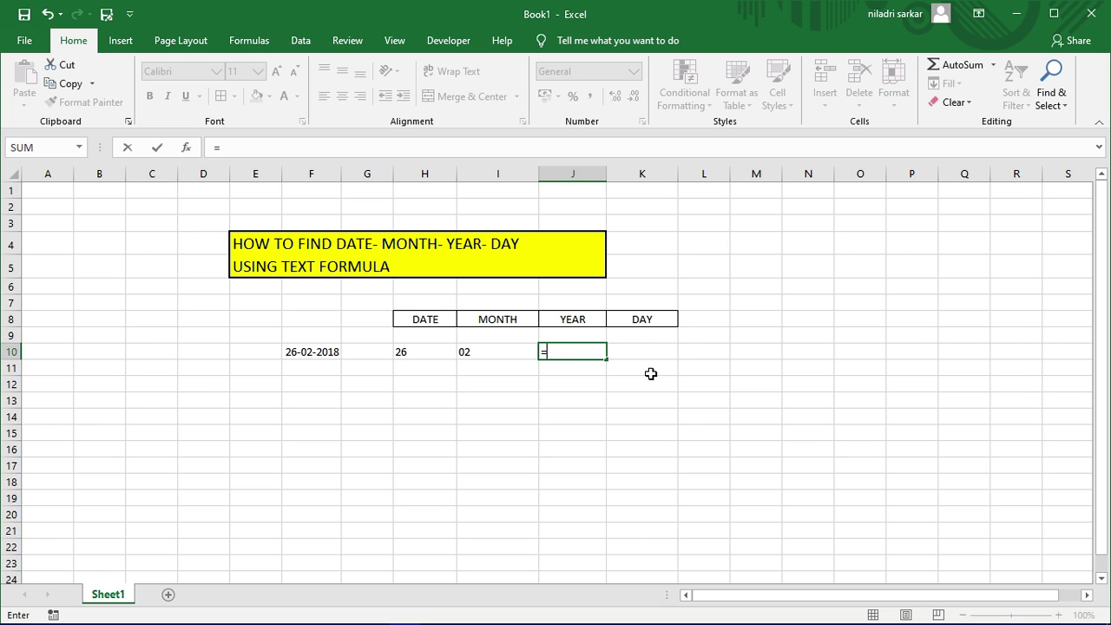
Step: Build =TEXT(F10,"YY") in J10 to extract the year 18, fixing the unquoted YY
text(TEX)
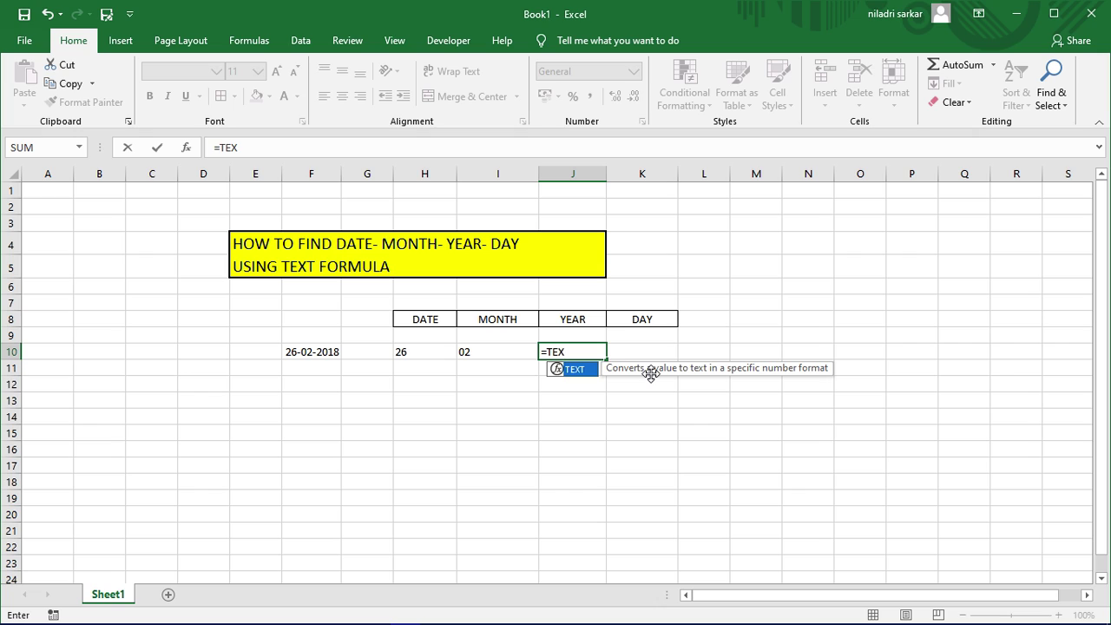
text(T()
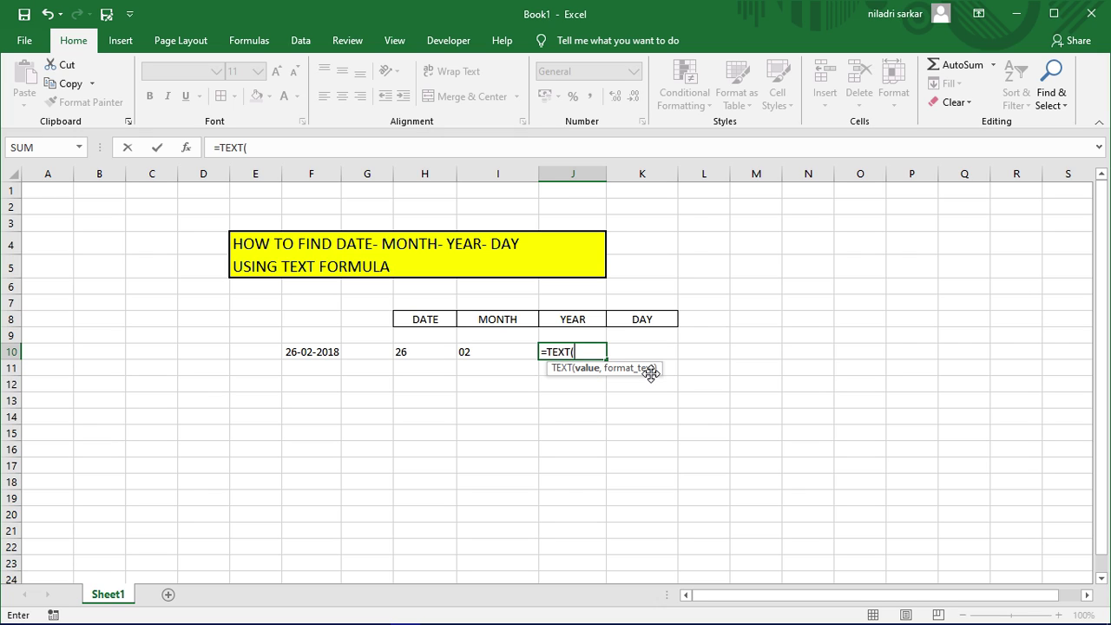
click(292, 351)
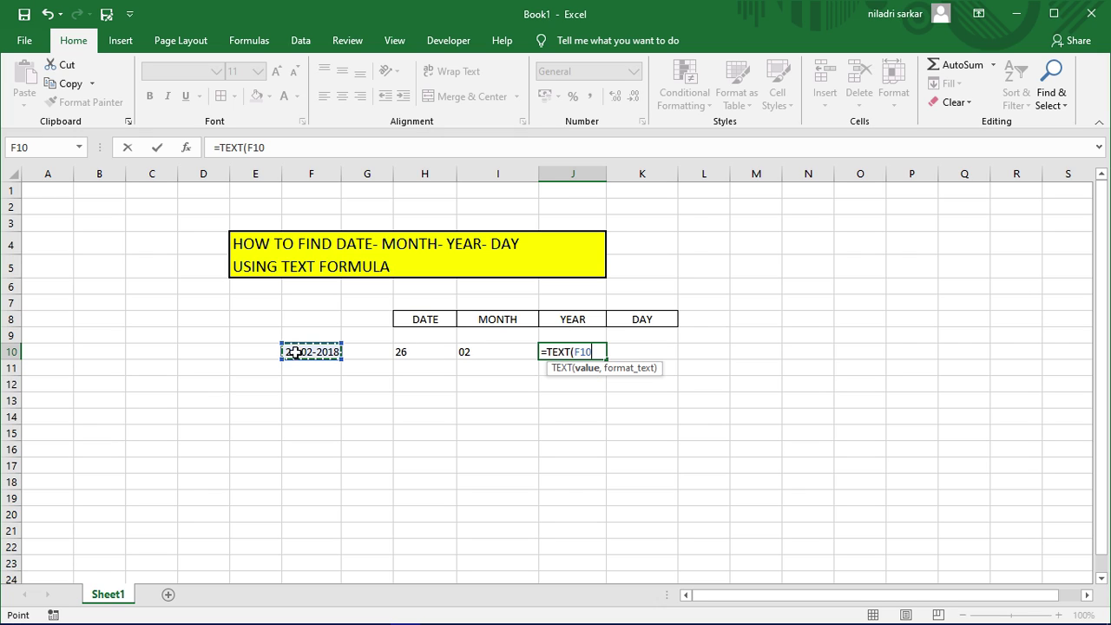
text(,)
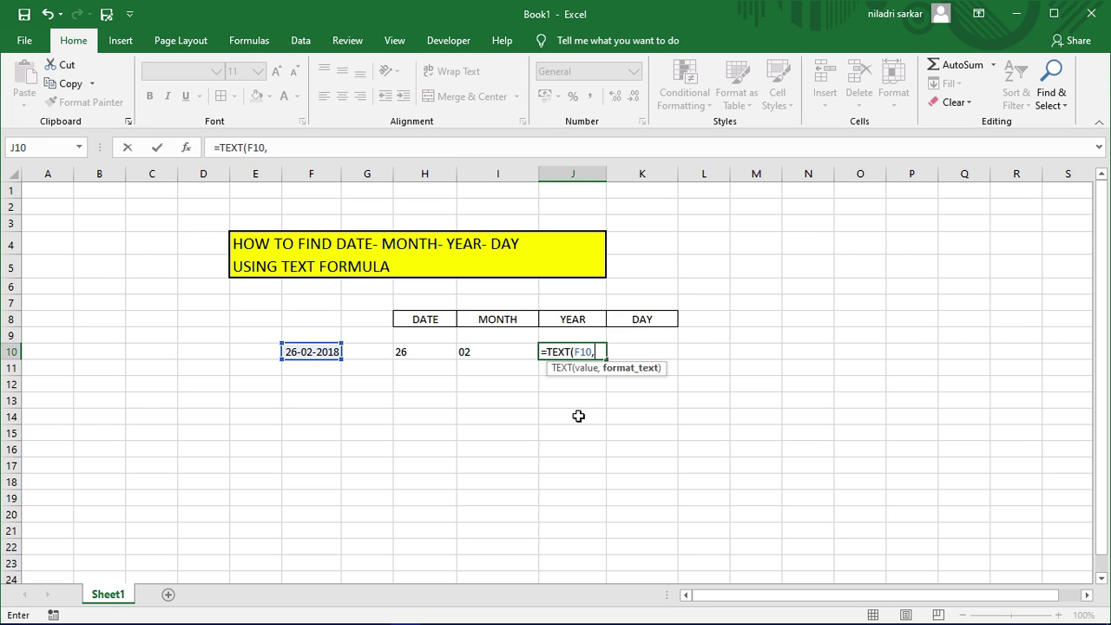
text(YY)
key(BackSpace)
key(BackSpace)
text("YY)
text("))
Step: Commit J10's "YY" year formula, then enter =TEXT(F10,"YYY") in J11 to show 2018
key(Return)
click(682, 432)
click(557, 366)
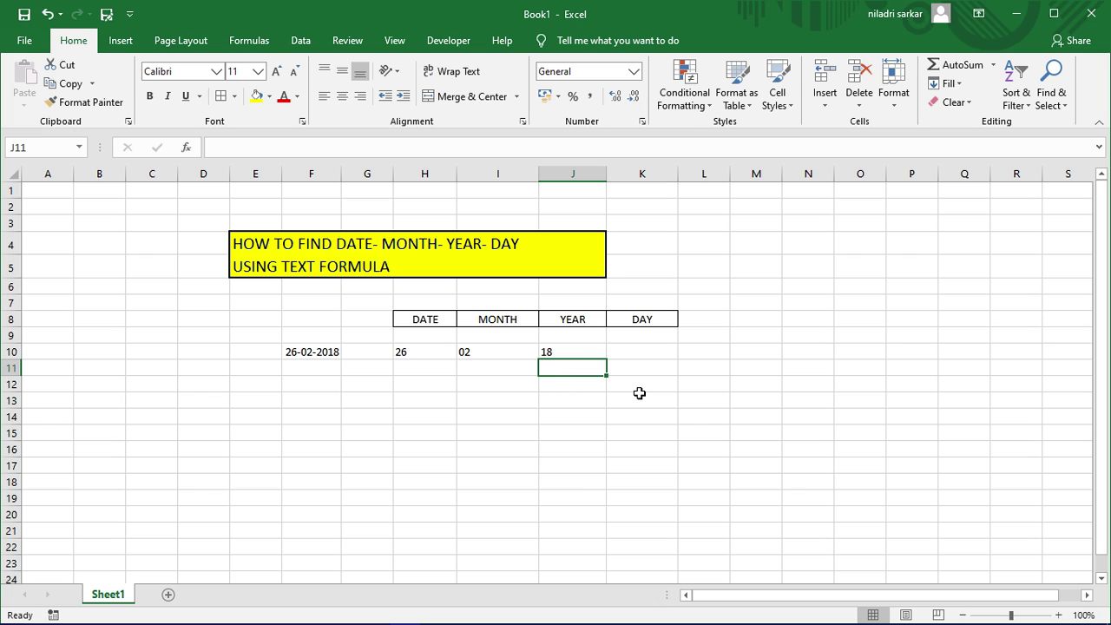
text(=)
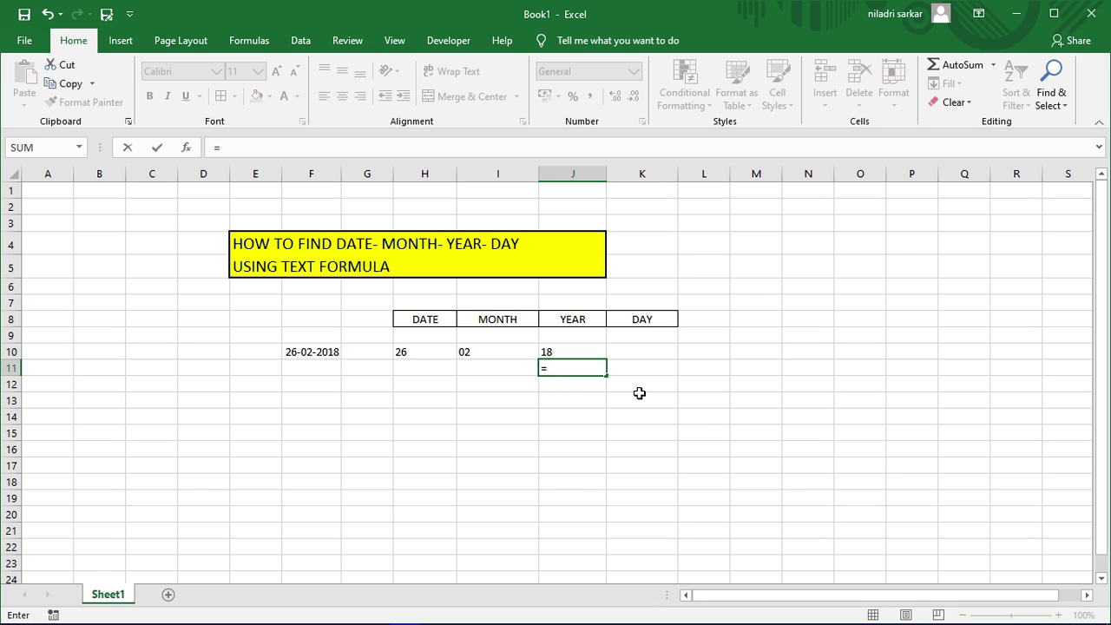
text(TEXT)
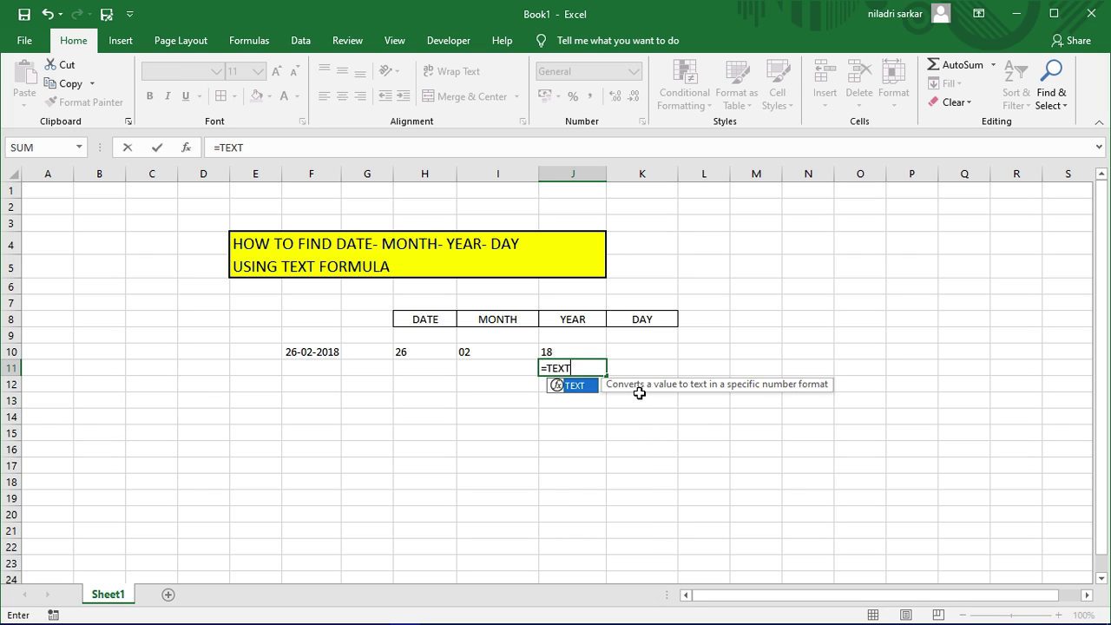
text(()
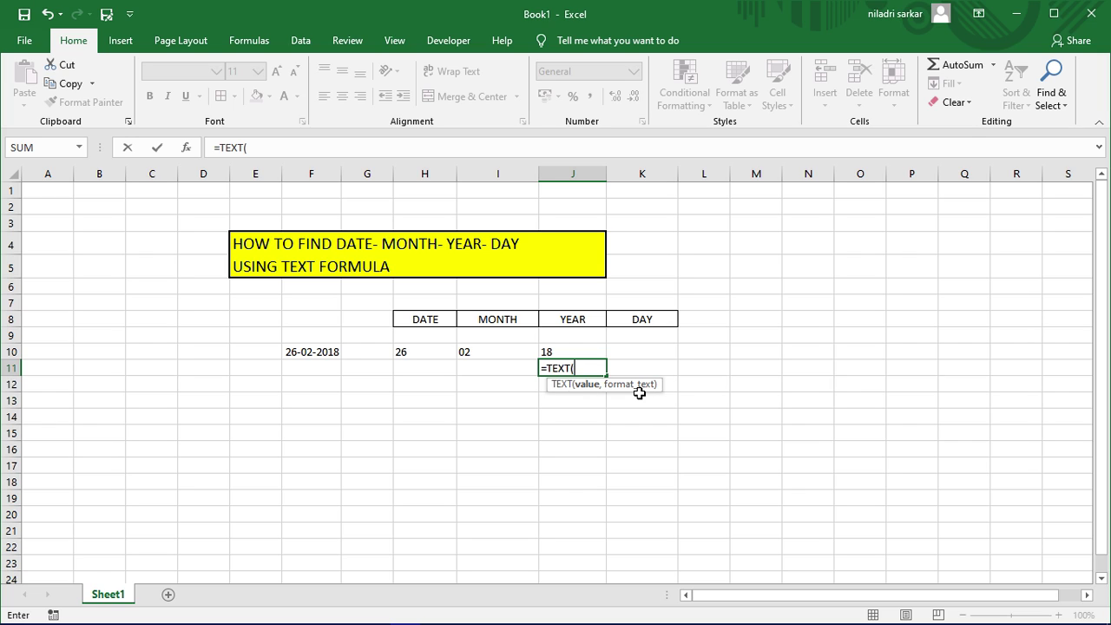
click(295, 352)
text(,)
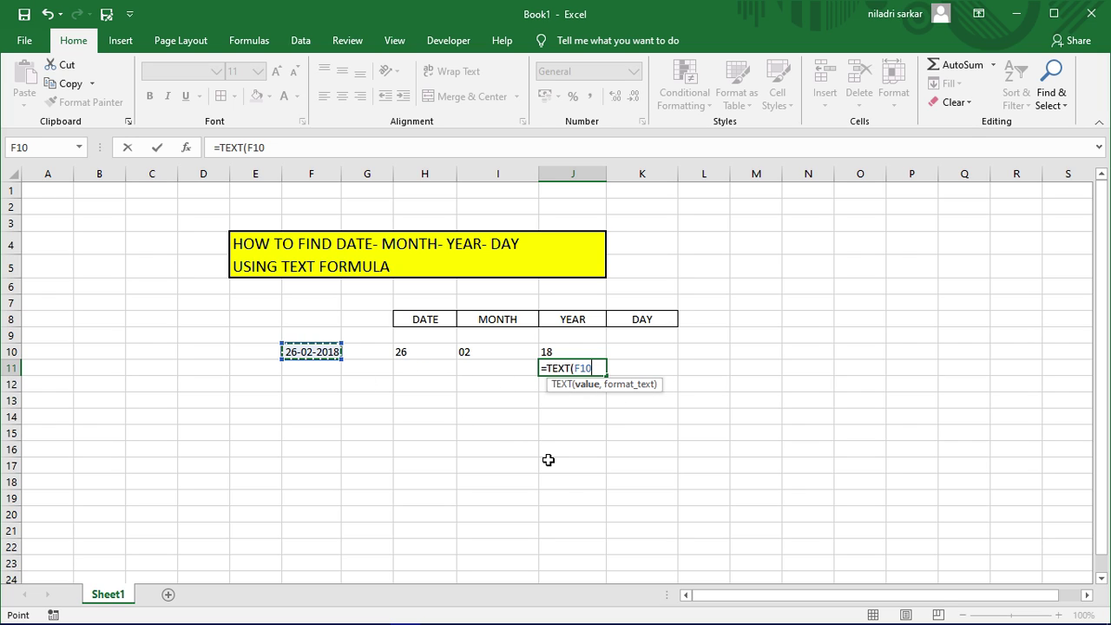
text(")
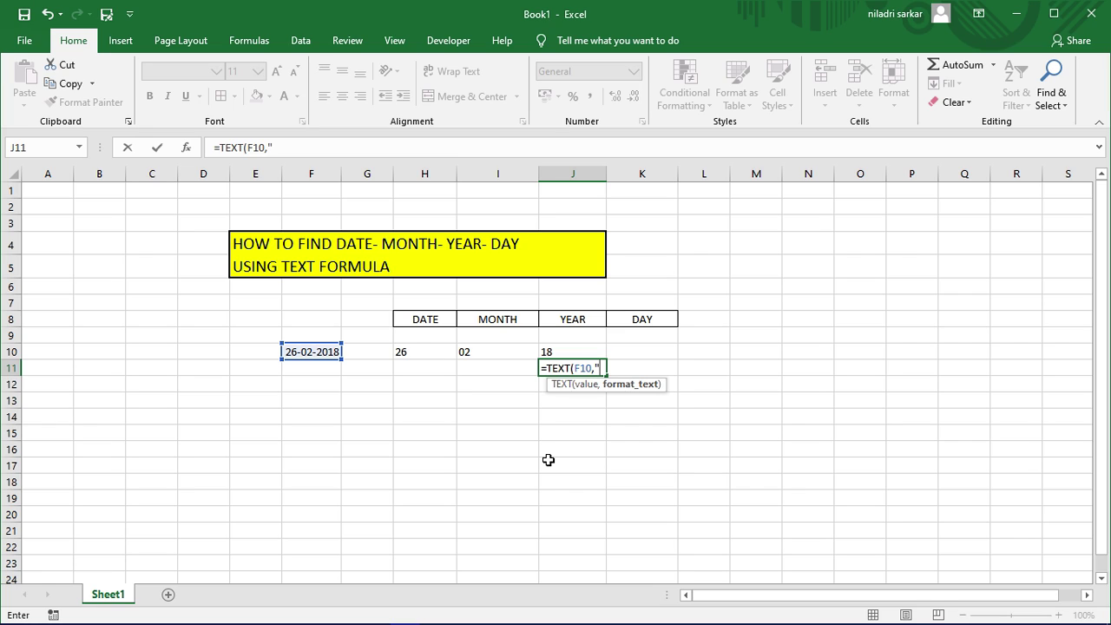
text(YYY)
text("))
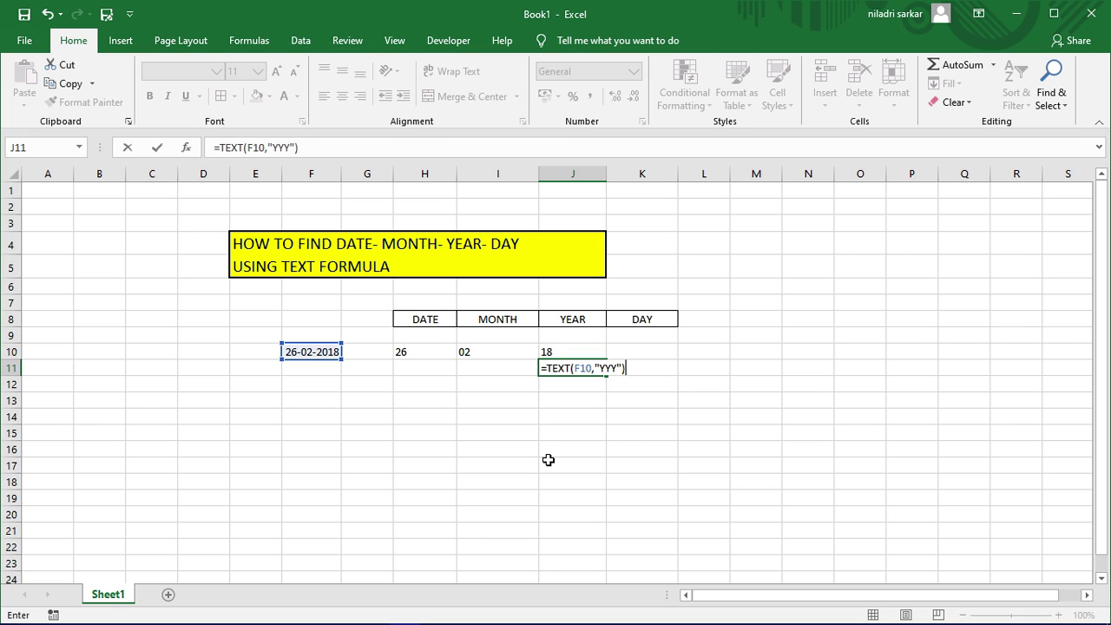
key(Return)
Step: Review the source date in F10 and the year formulas in J11 and J10
click(299, 354)
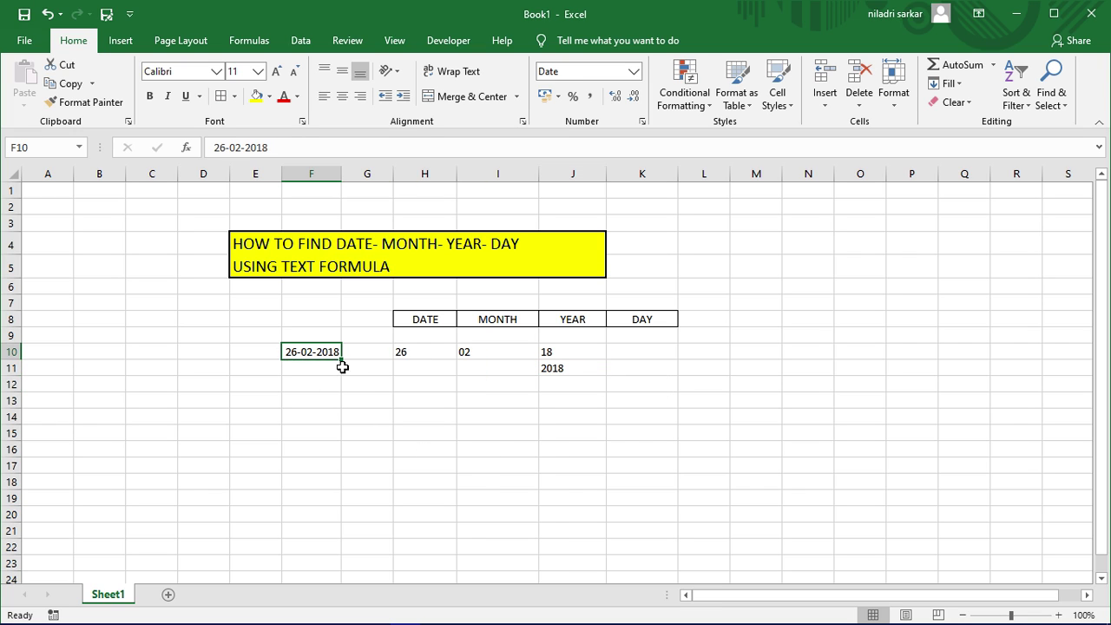
click(544, 369)
click(326, 354)
click(544, 350)
click(643, 354)
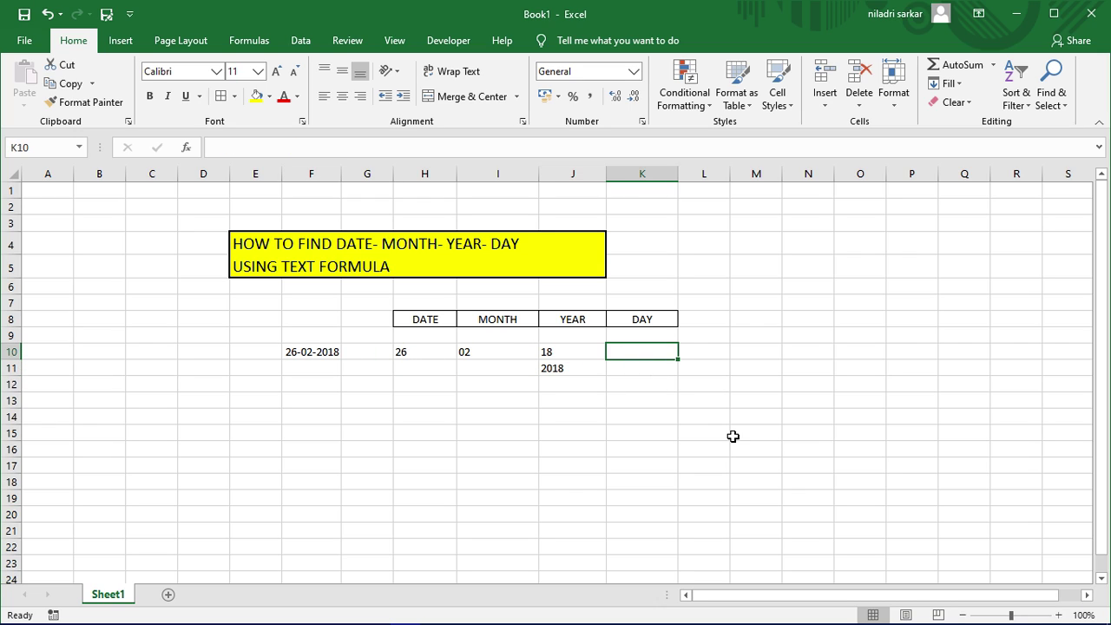
Step: Enter =TEXT(F10,"DDD") in K10 so it shows the short weekday Mon
text(=)
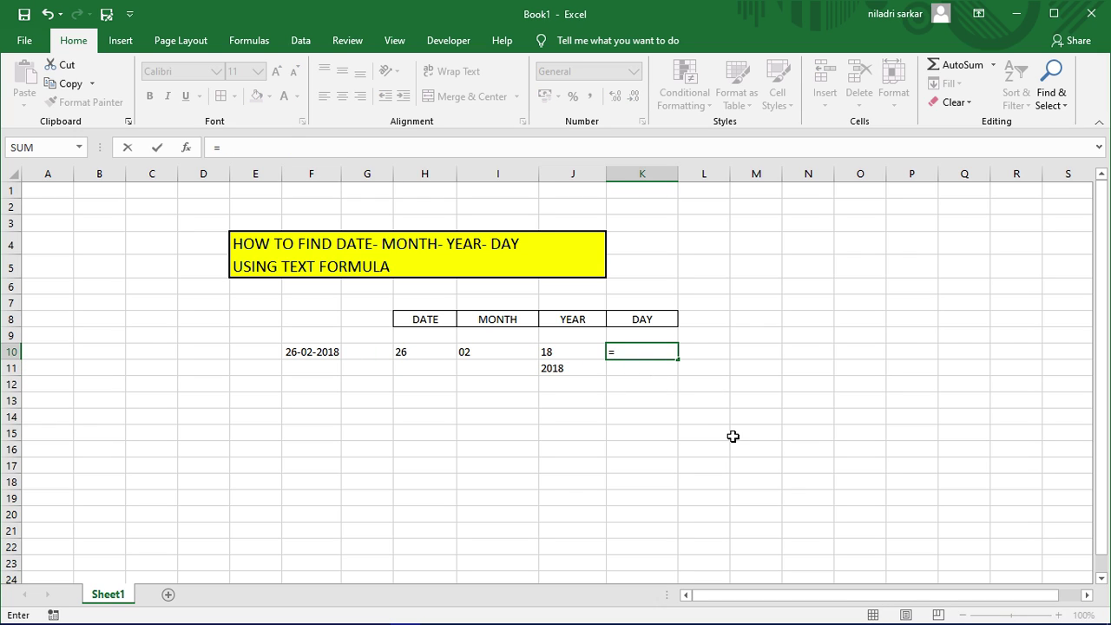
text(TEXT()
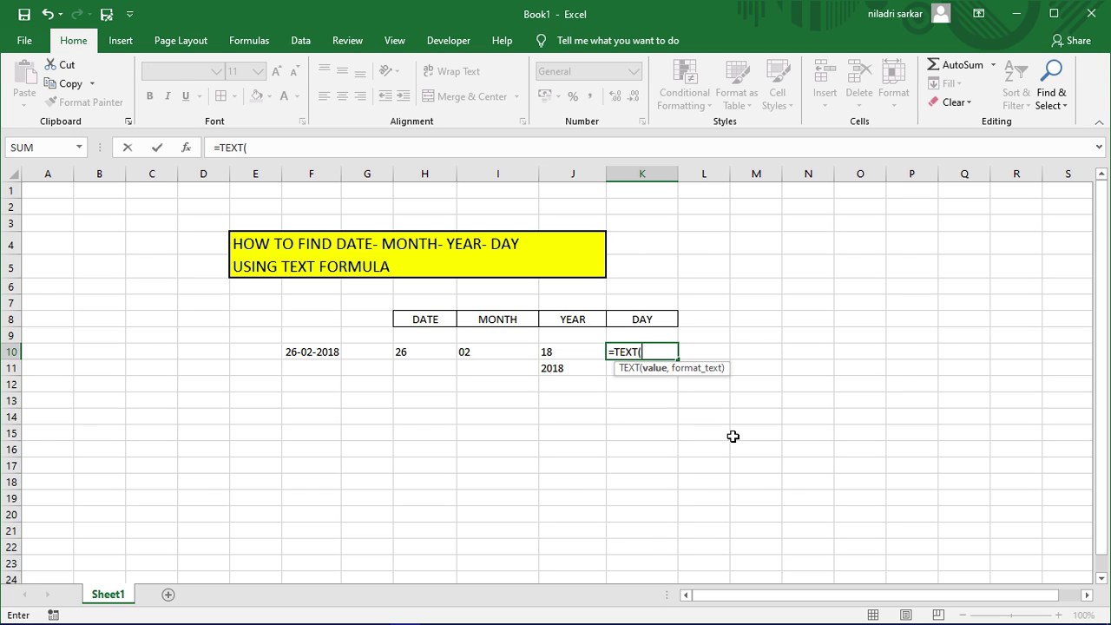
click(300, 356)
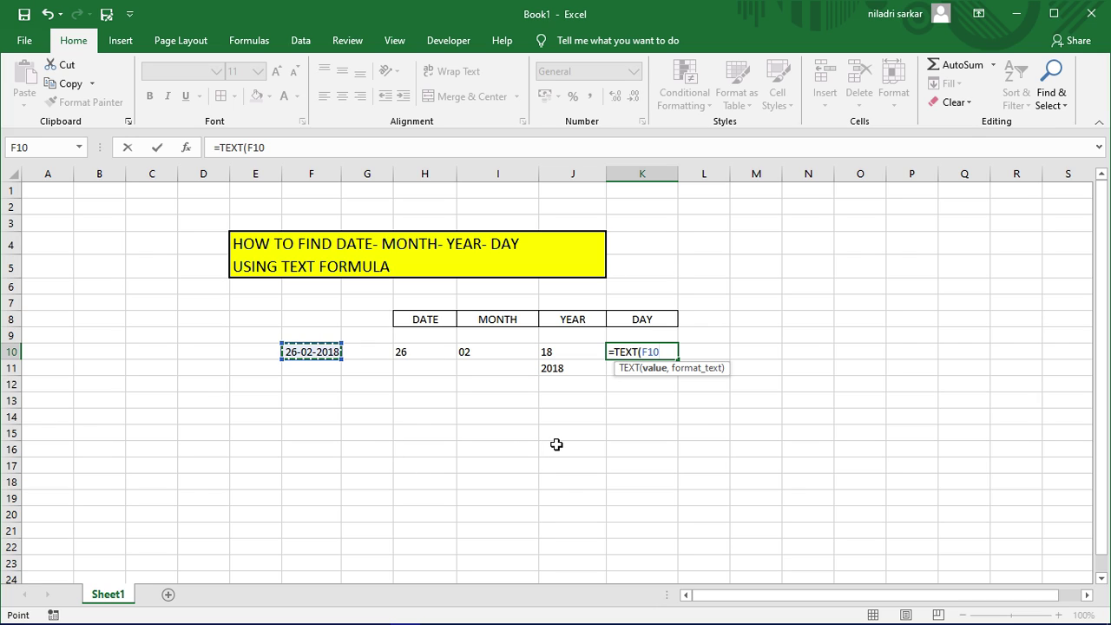
text(,")
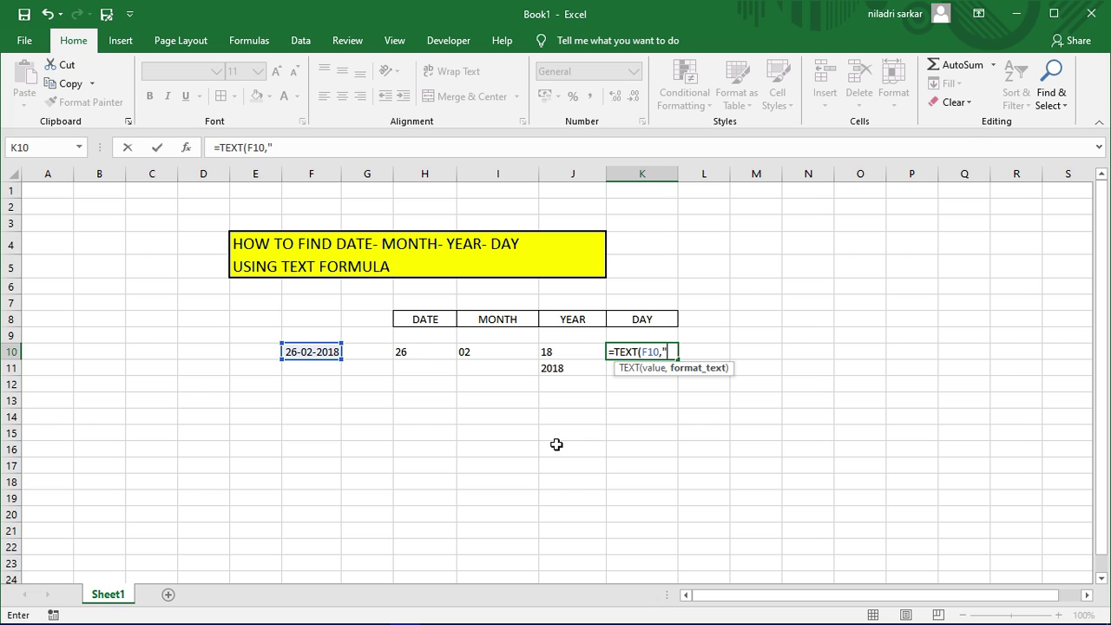
text(DDD)
text("))
key(ctrl+Return)
key(Return)
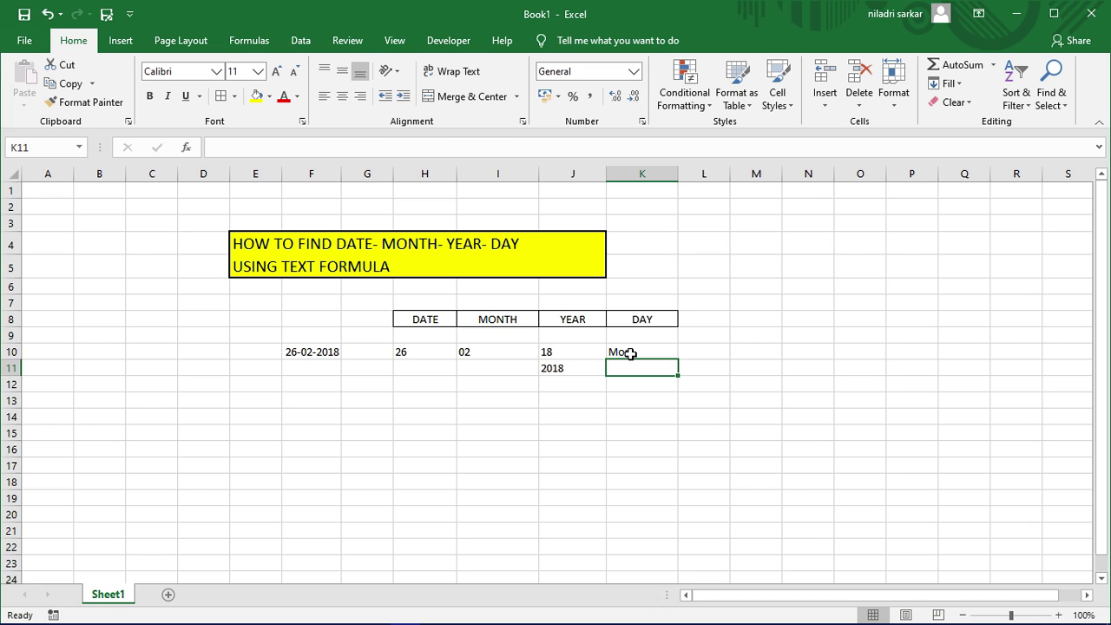
Step: Enter =TEXT(F10,"DDDD") in K11 to show Monday, then check F10 and K10
click(646, 412)
click(624, 369)
text(=T)
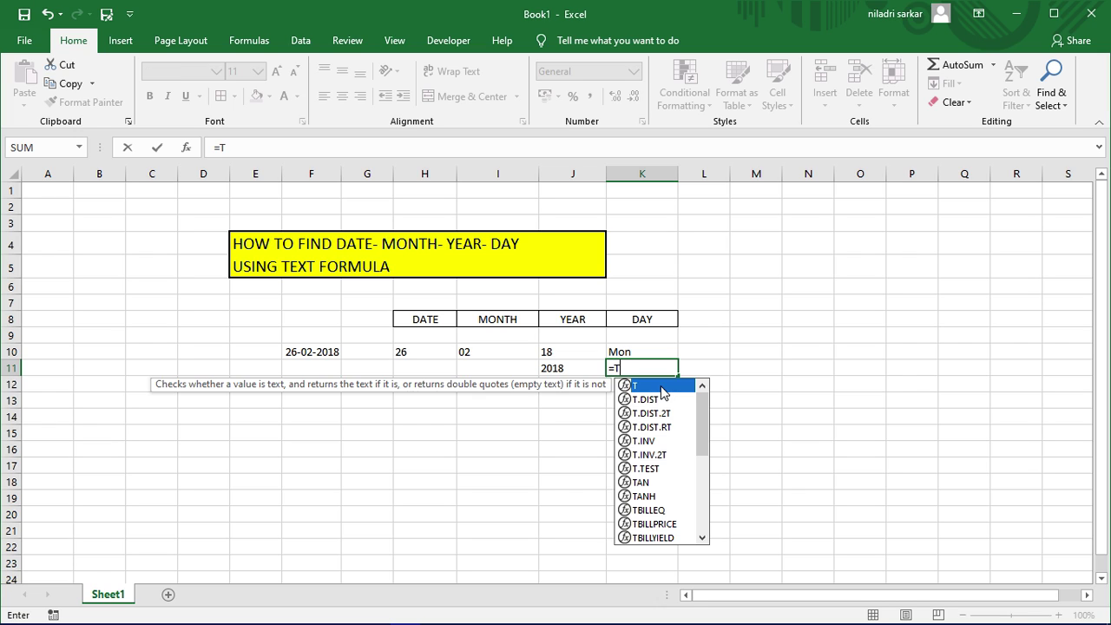
text(EXT)
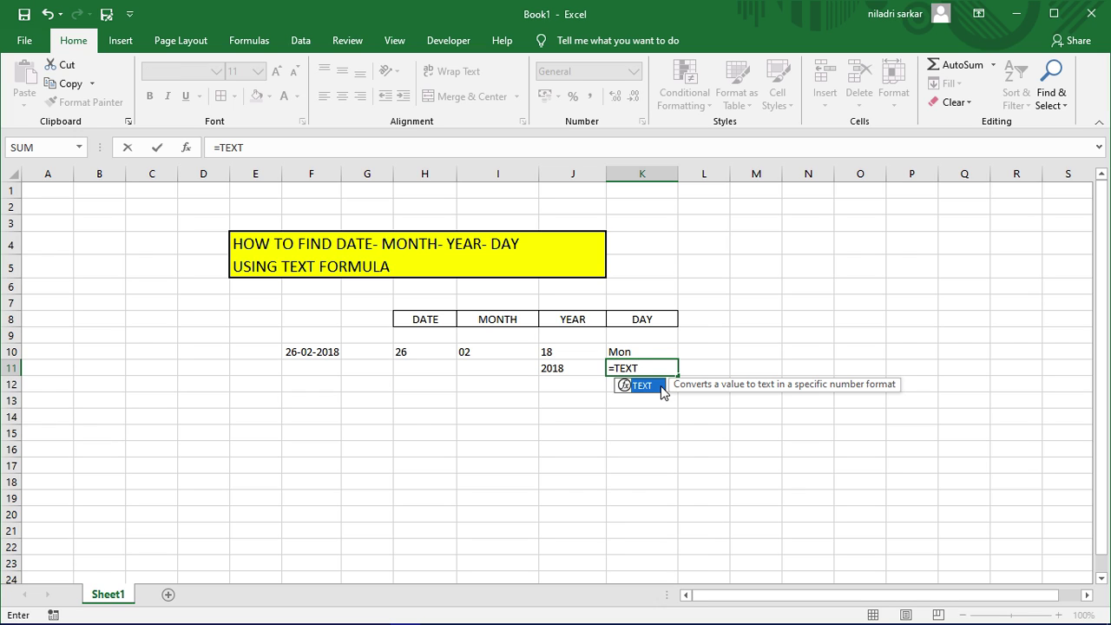
text(()
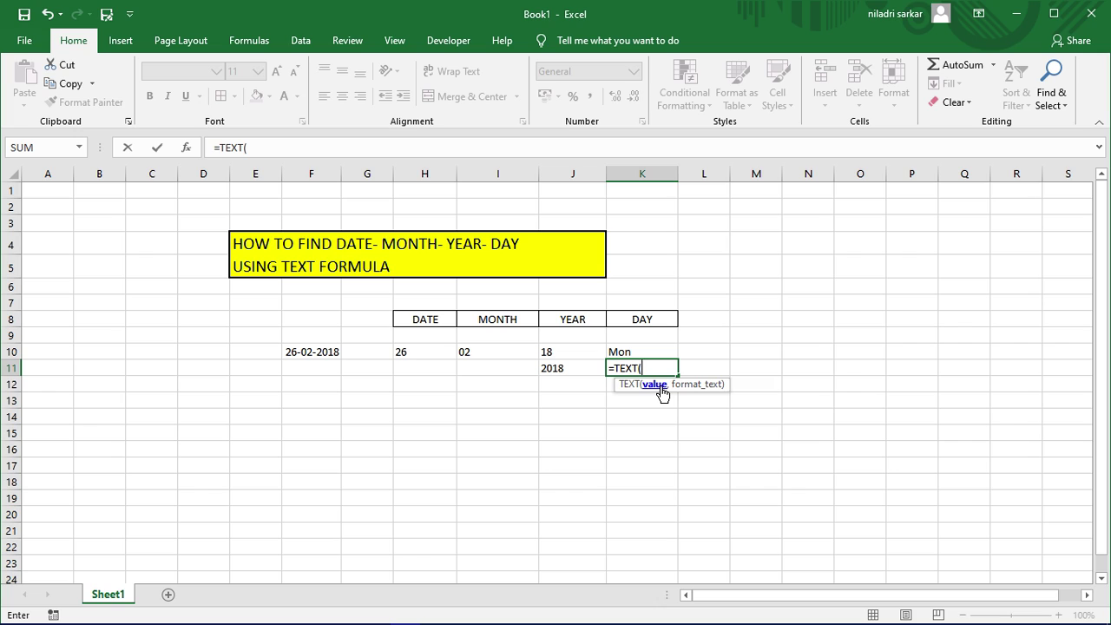
click(304, 353)
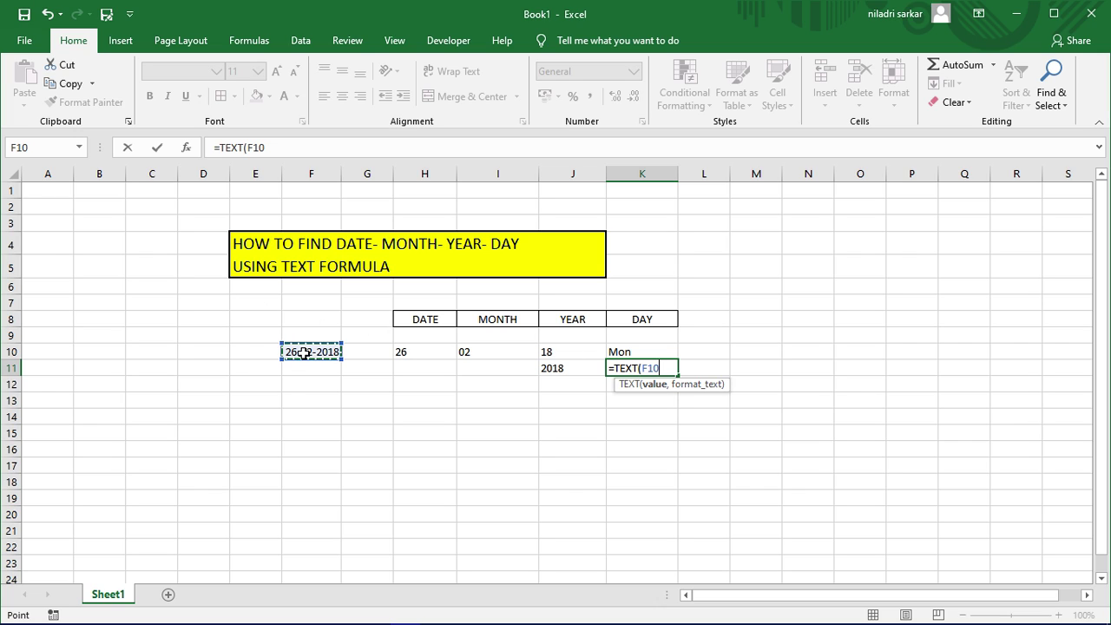
text(,)
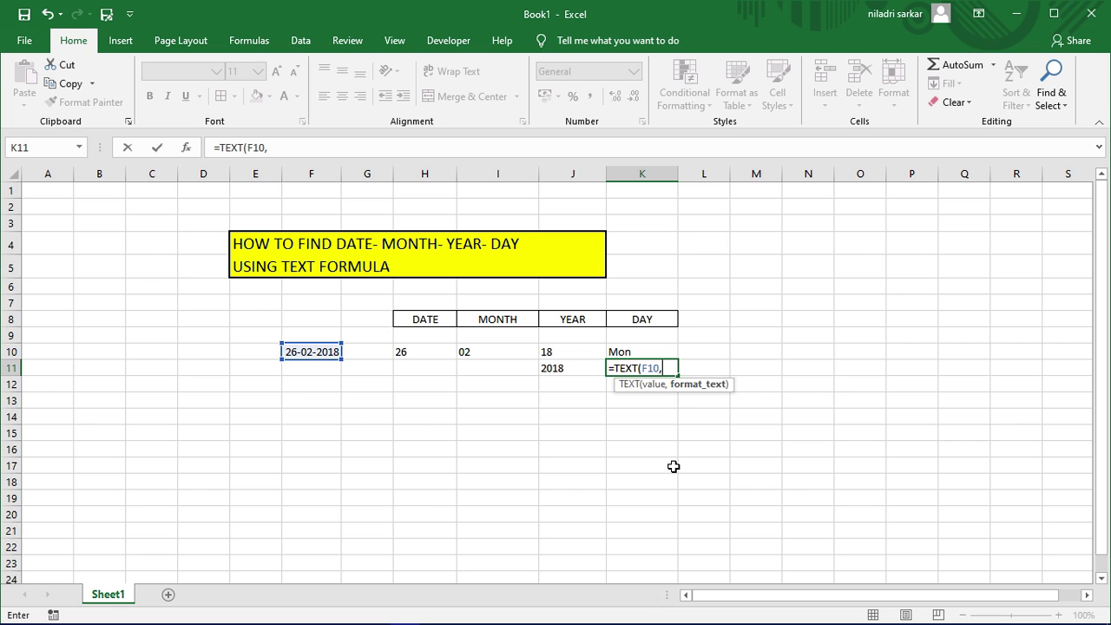
text(")
text(DDDD")
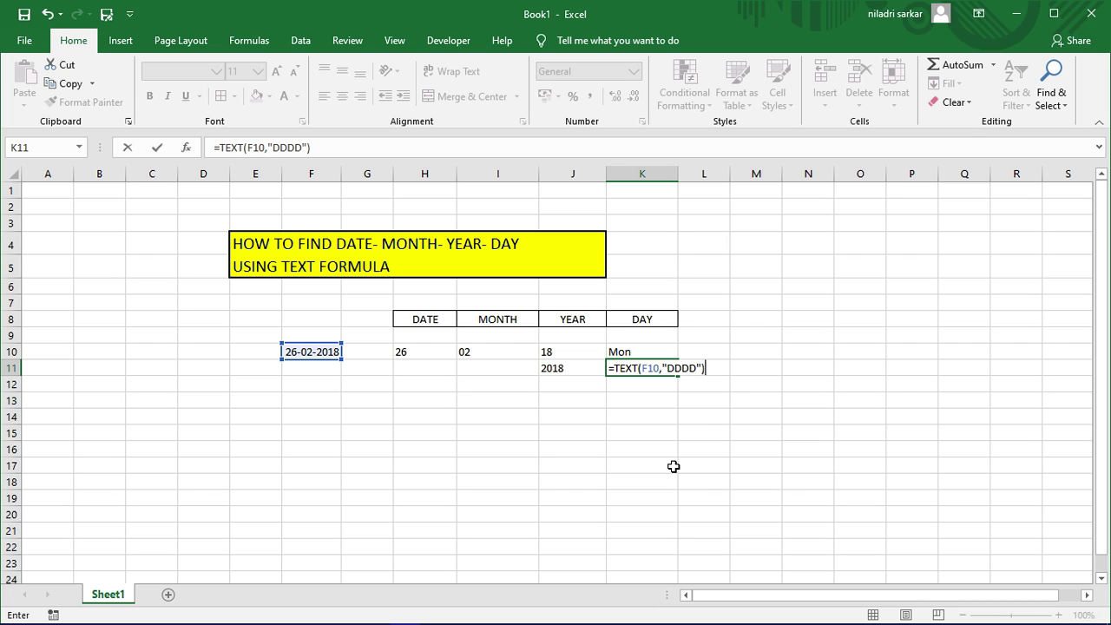
key(Return)
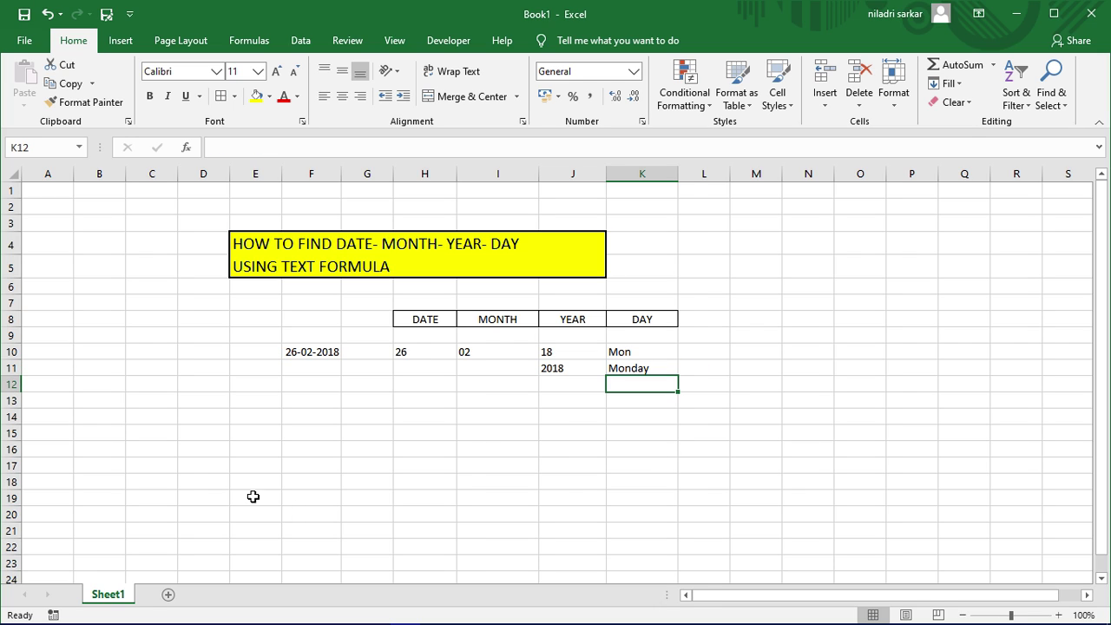
click(304, 355)
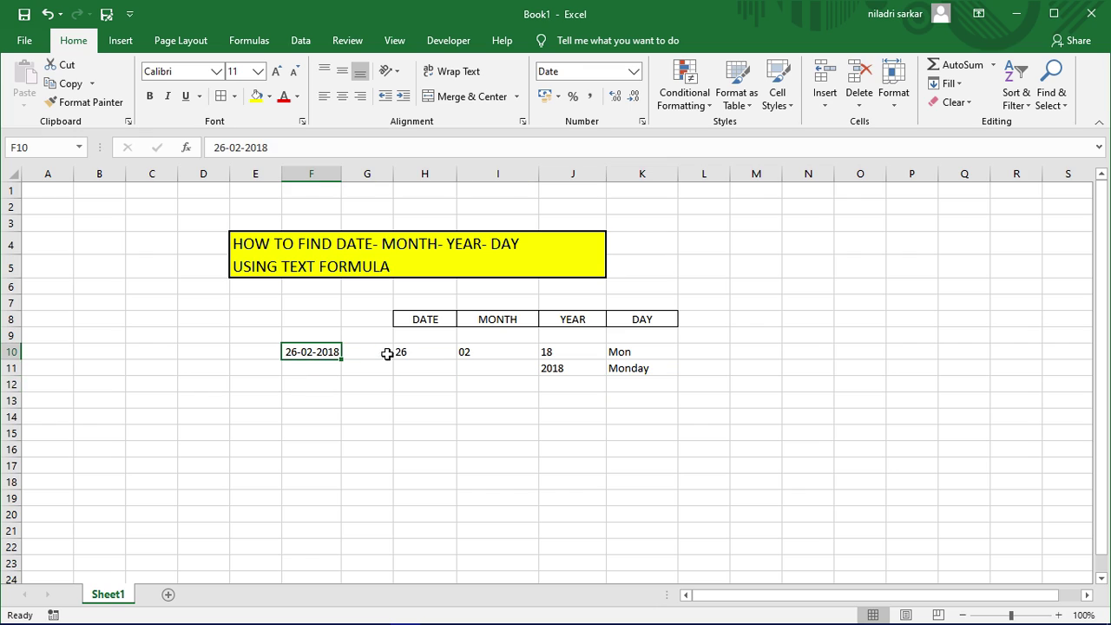
click(632, 356)
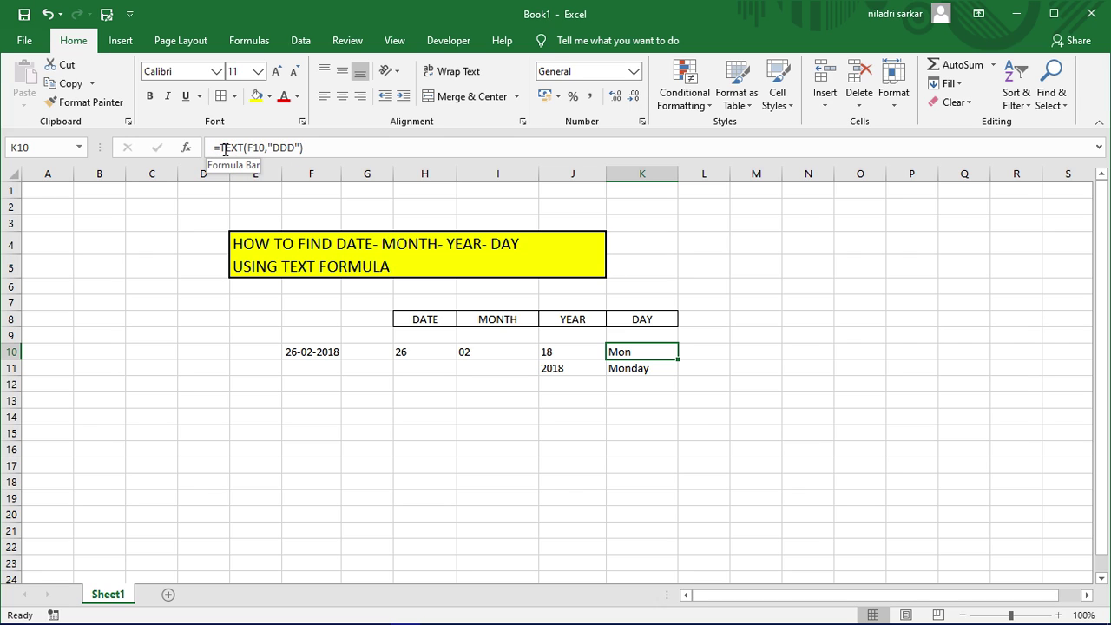
click(647, 368)
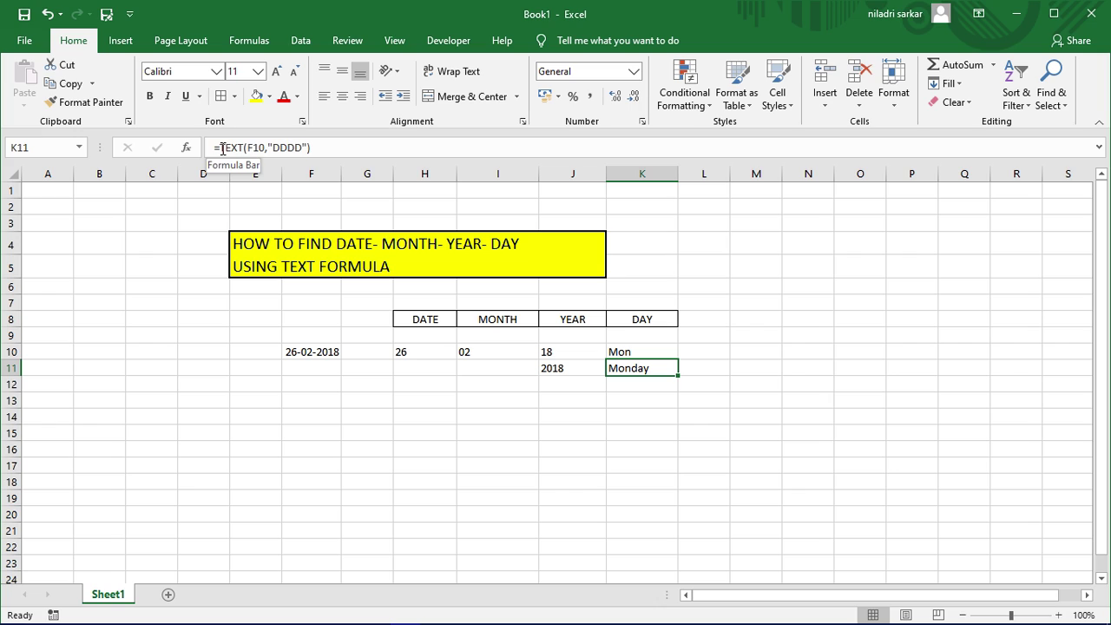
click(598, 418)
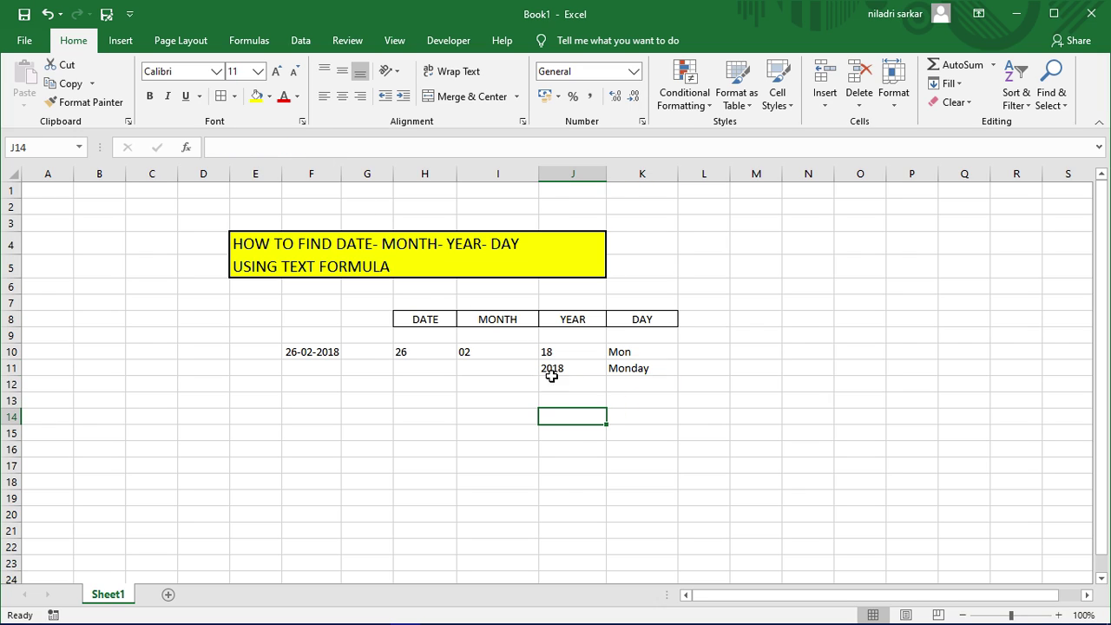
click(409, 351)
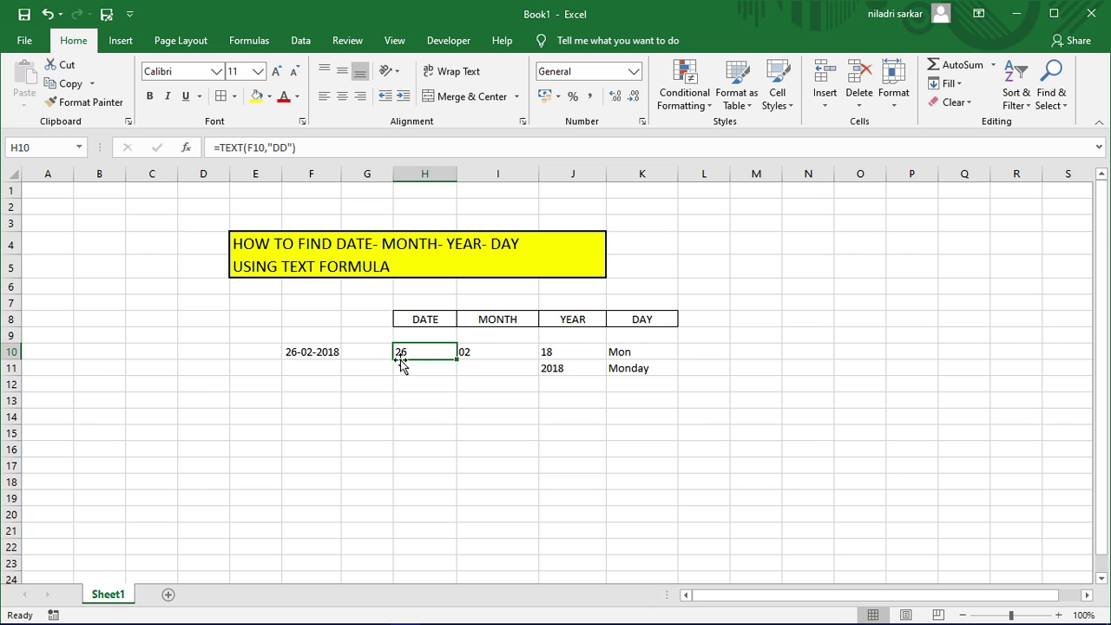
click(291, 354)
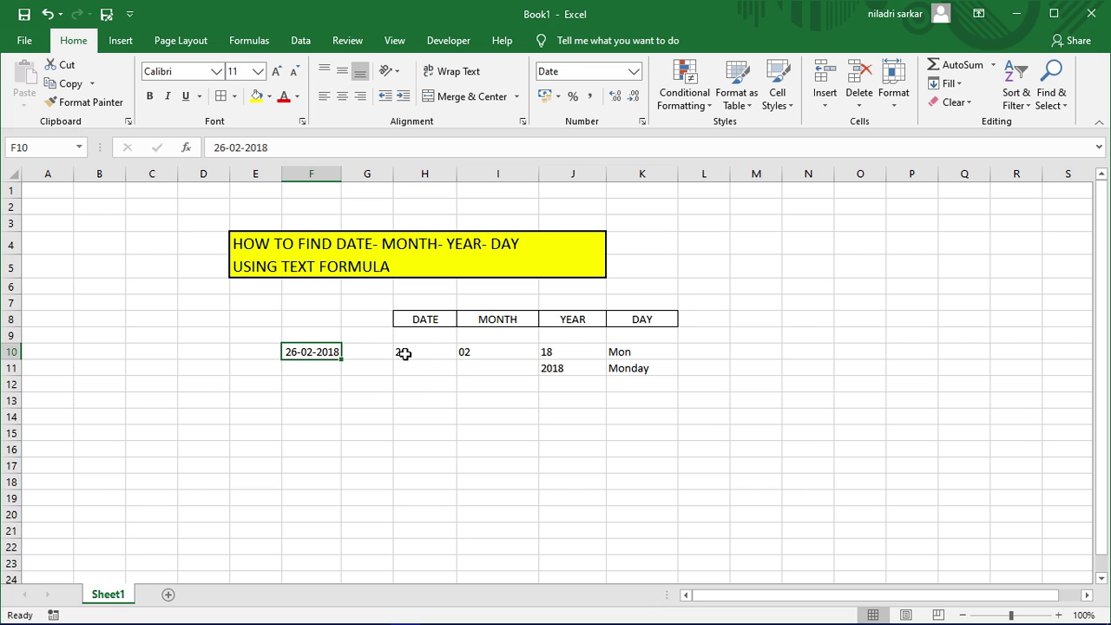
click(405, 354)
click(477, 353)
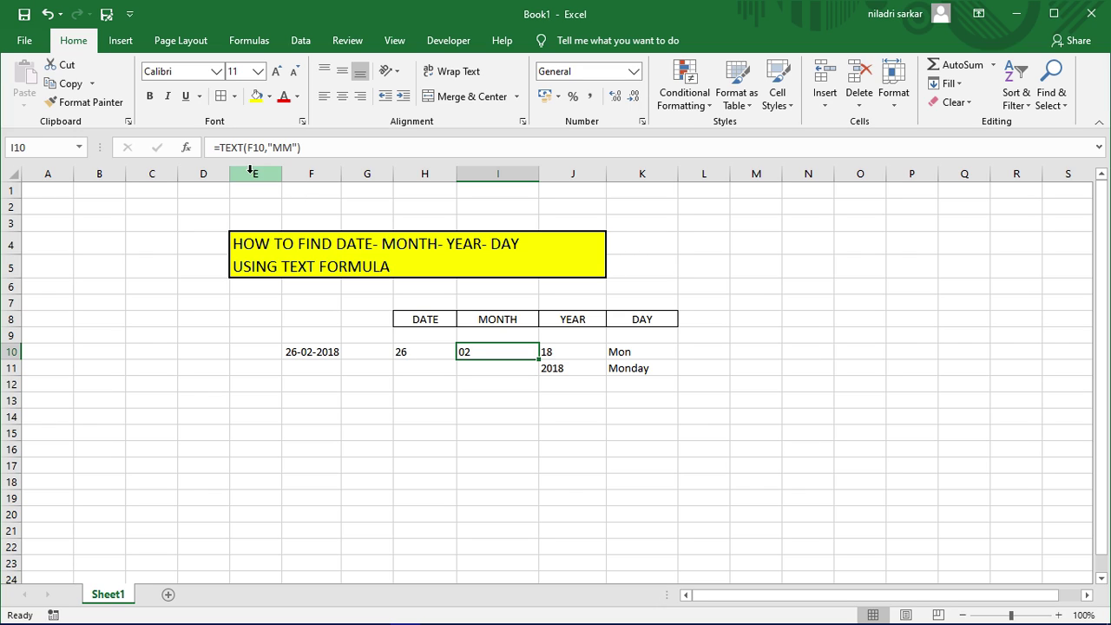
click(518, 426)
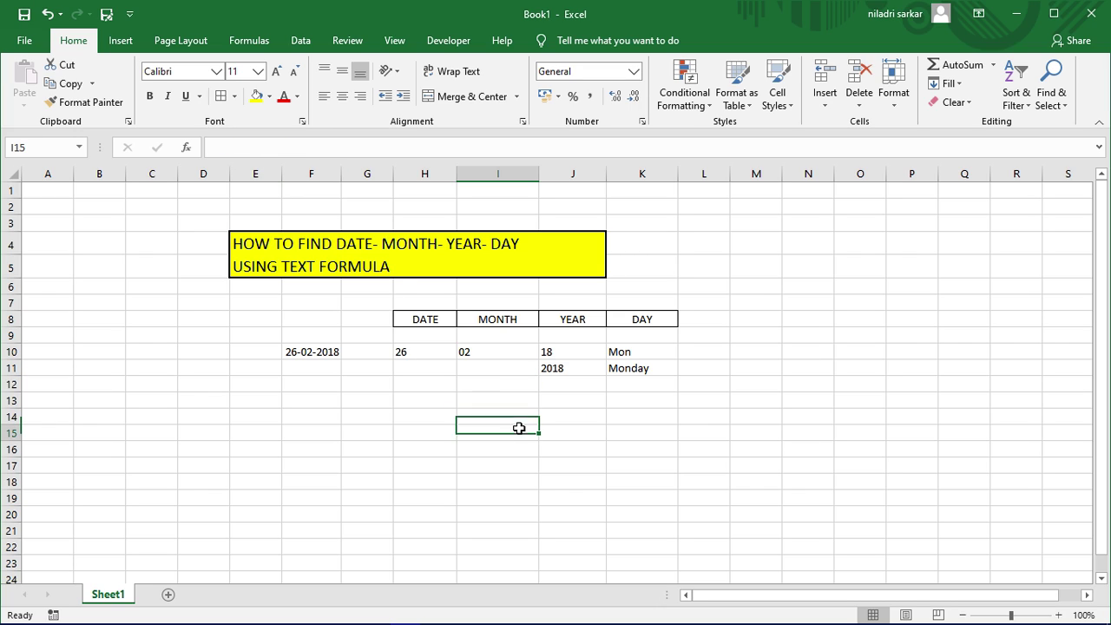
click(565, 352)
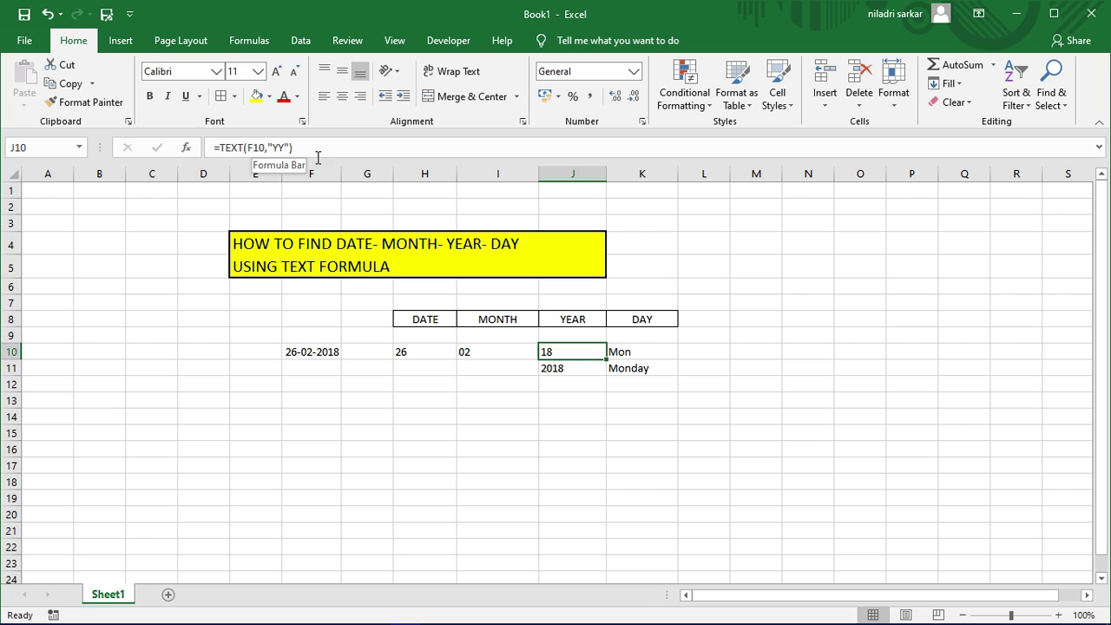
click(572, 432)
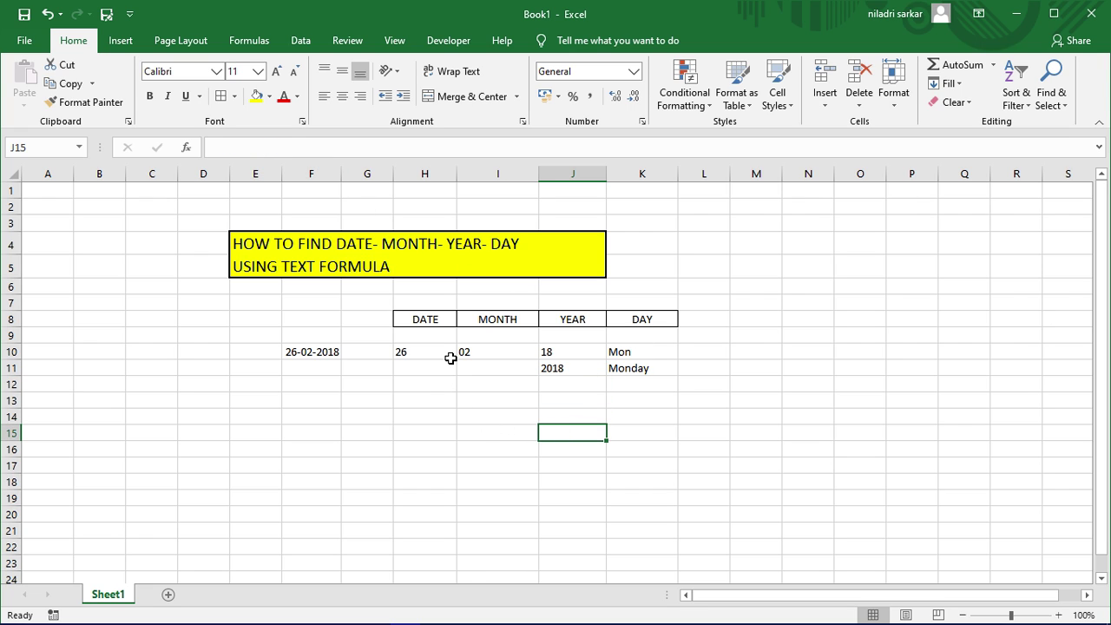
Step: Increase the font of the date and results in F10:K11 to 18 points
scroll(444, 352, up, 1)
scroll(444, 353, up, 1)
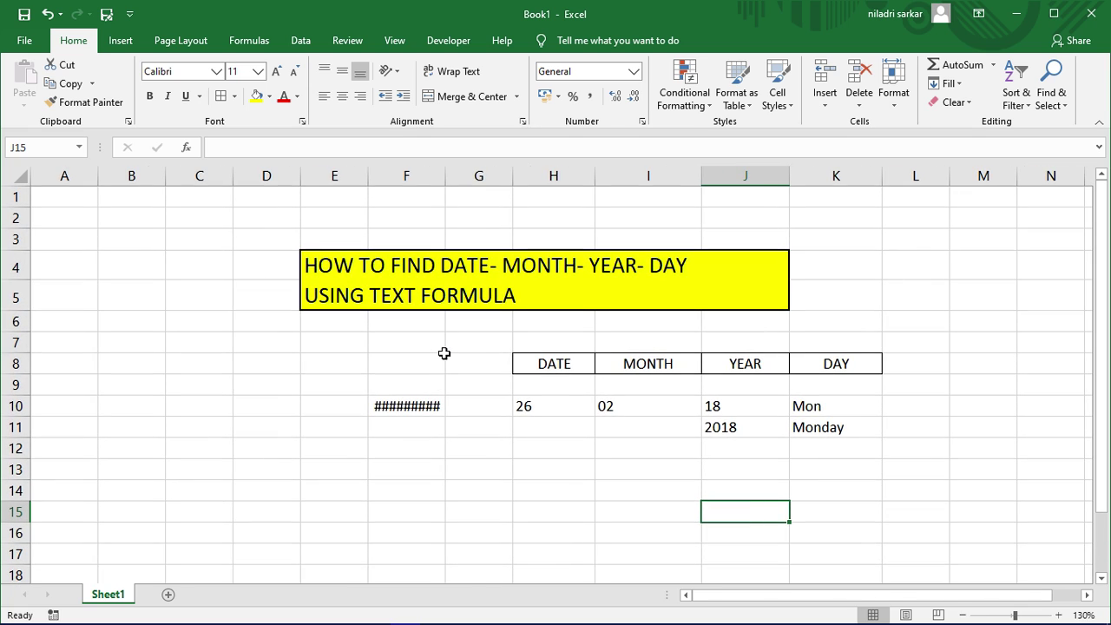
scroll(462, 389, down, 1)
scroll(462, 389, down, 1)
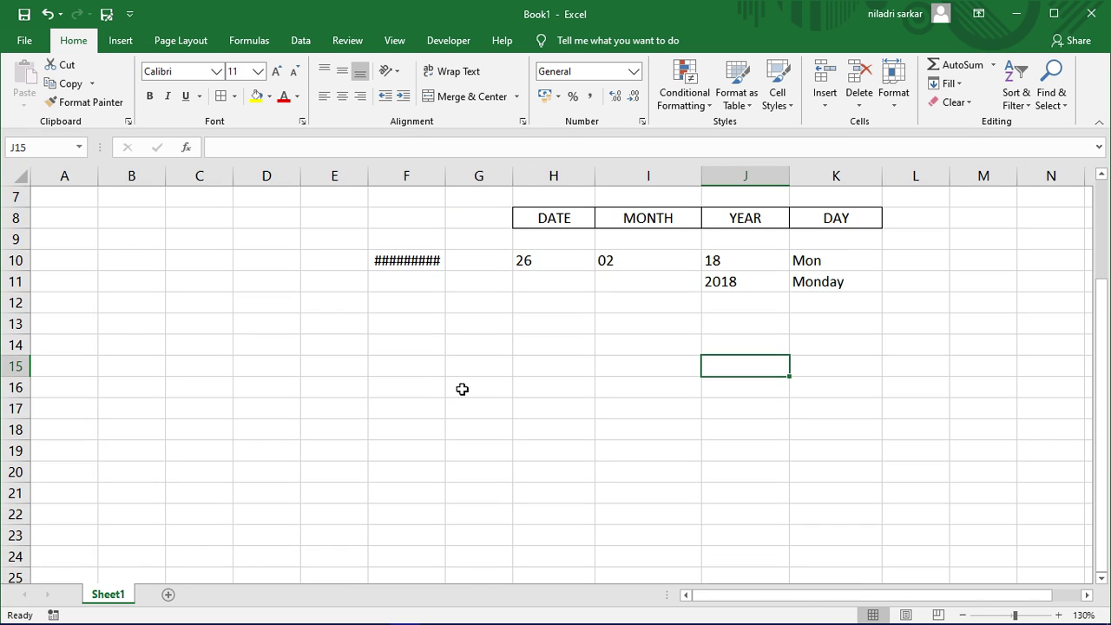
scroll(462, 389, up, 2)
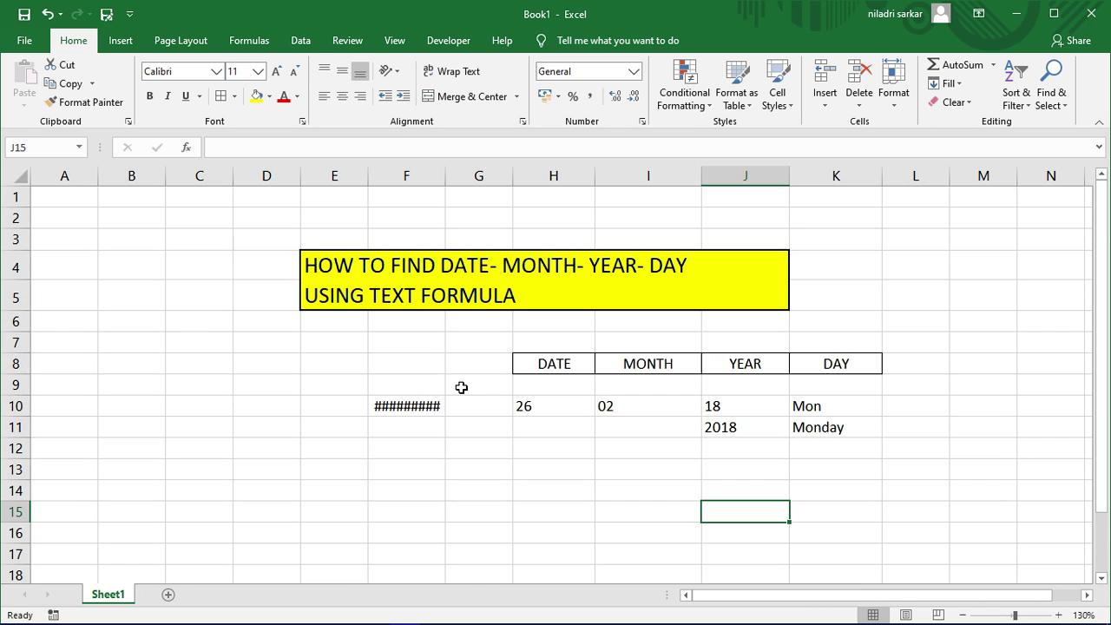
scroll(462, 388, down, 2)
scroll(462, 388, down, 1)
scroll(460, 386, up, 1)
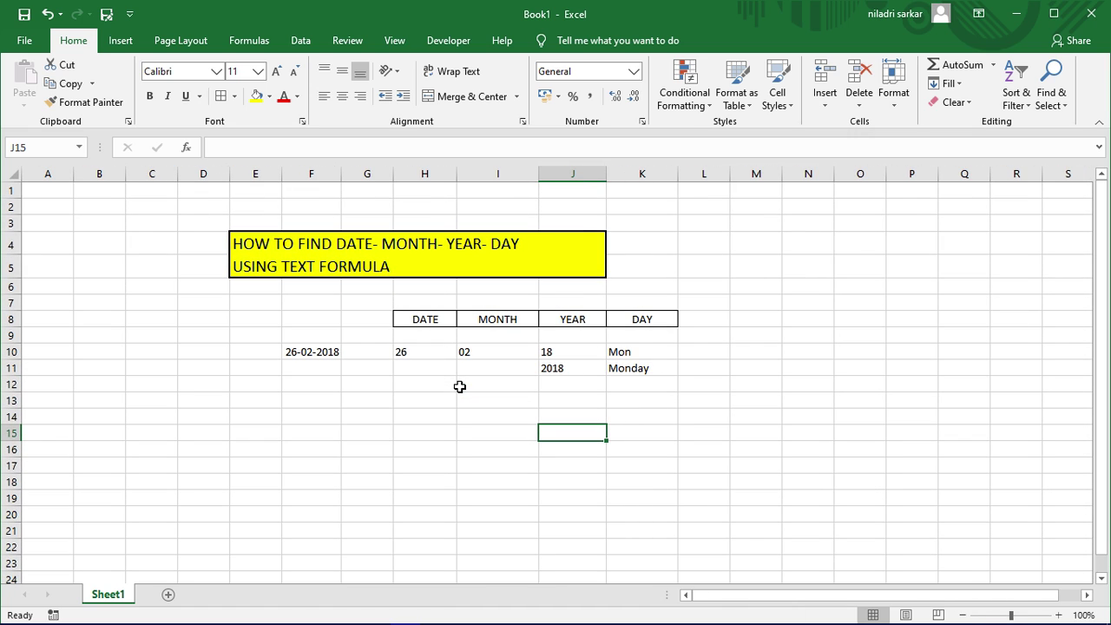
scroll(460, 386, up, 2)
scroll(460, 387, up, 1)
scroll(460, 386, down, 3)
scroll(459, 386, up, 1)
scroll(460, 386, down, 1)
mouse_move(291, 352)
mouse_down()
mouse_move(559, 349)
mouse_move(625, 362)
mouse_up()
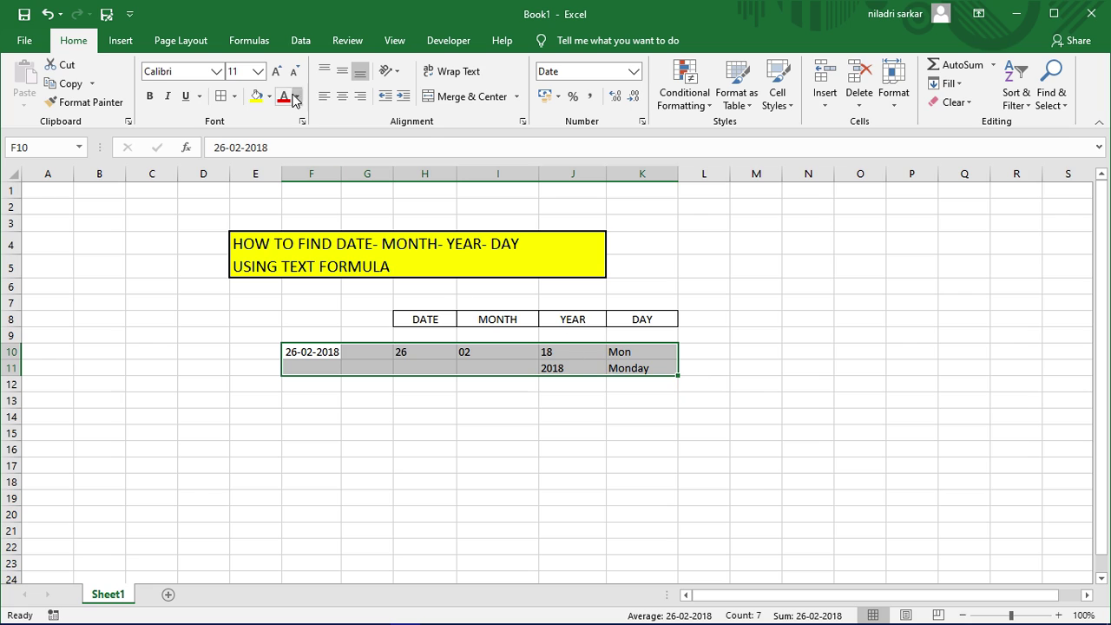
click(276, 71)
click(276, 71)
click(276, 71)
click(276, 71)
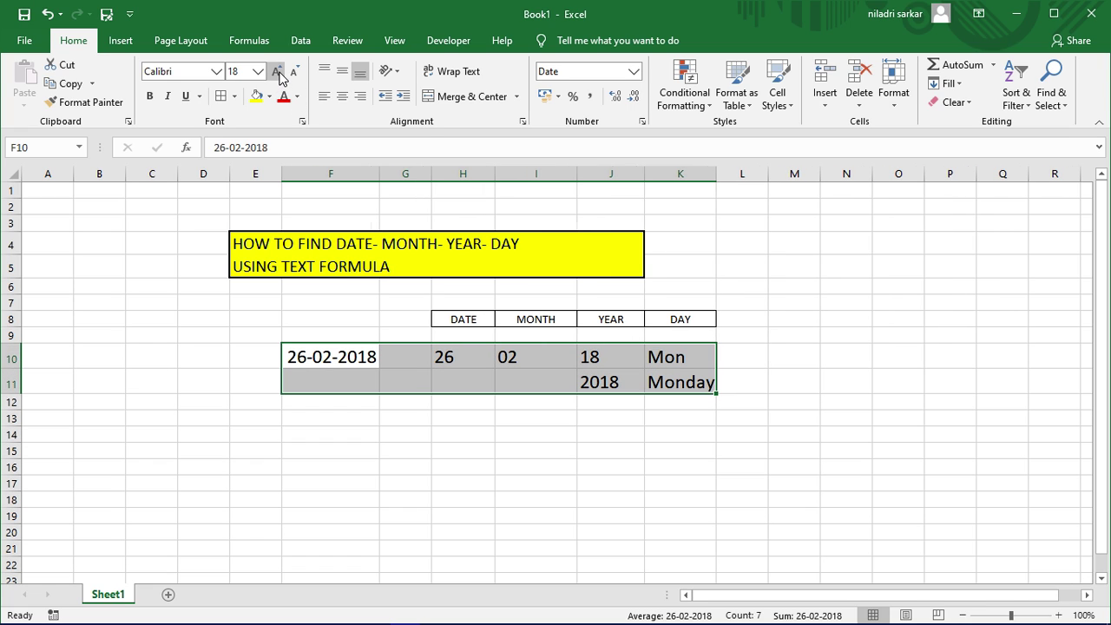
click(622, 502)
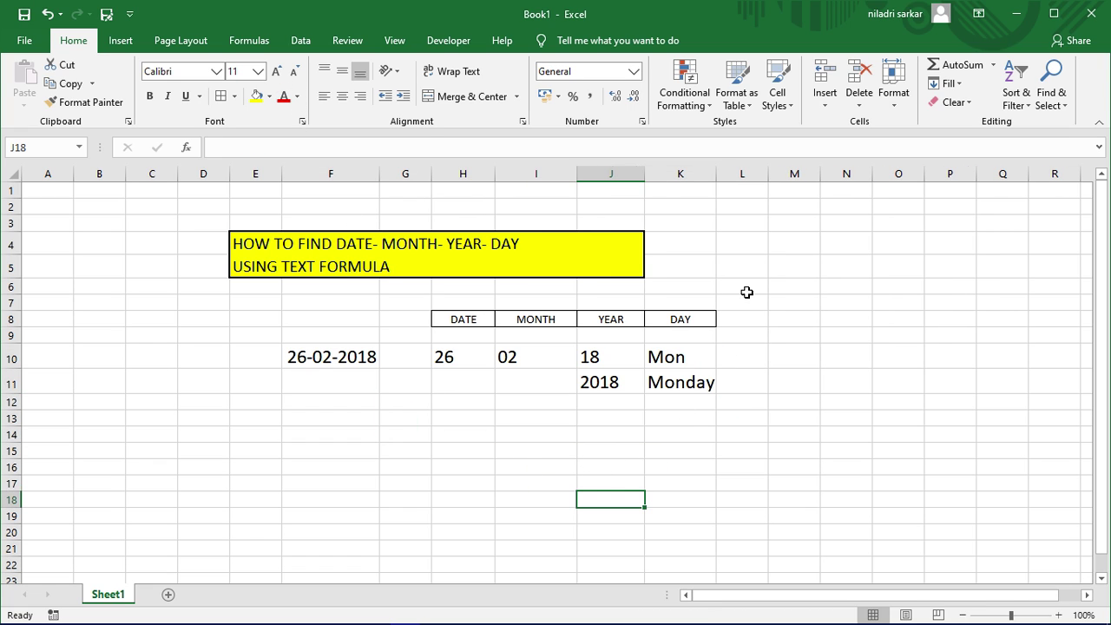
Step: Widen column K to fit Monday and centre the row 10 results 26, 02, 18, Mon
drag(716, 173, 741, 174)
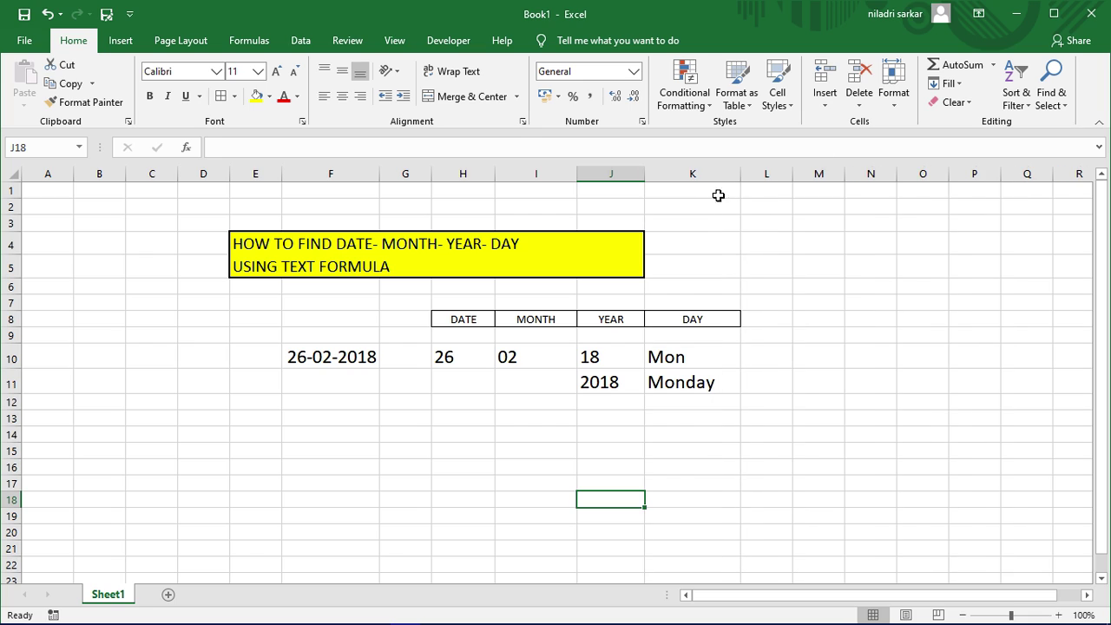
drag(444, 356, 673, 355)
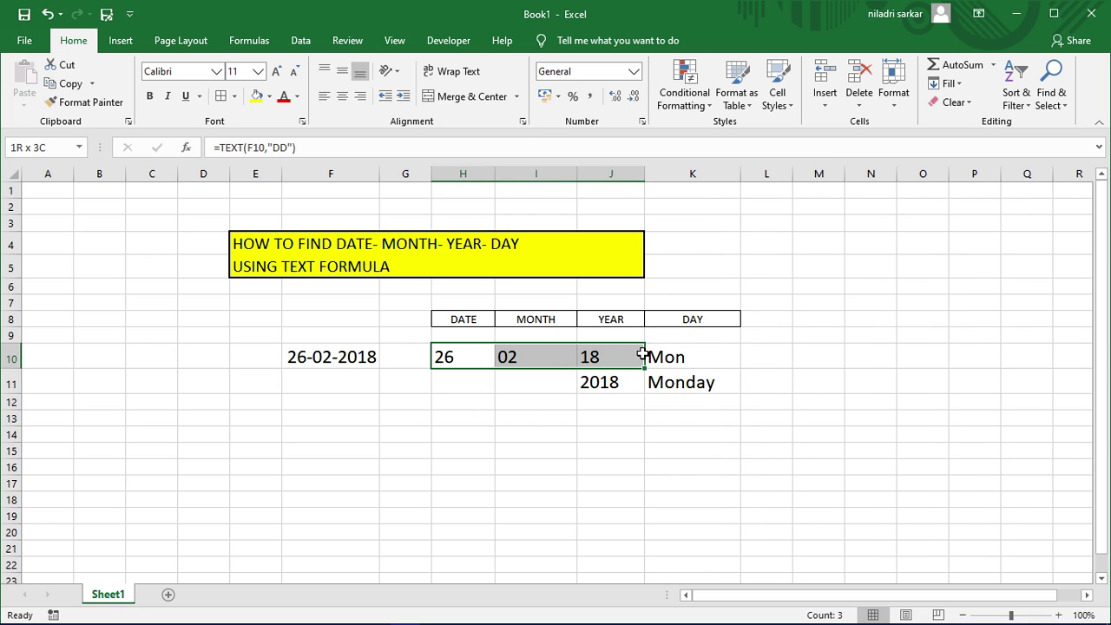
click(347, 98)
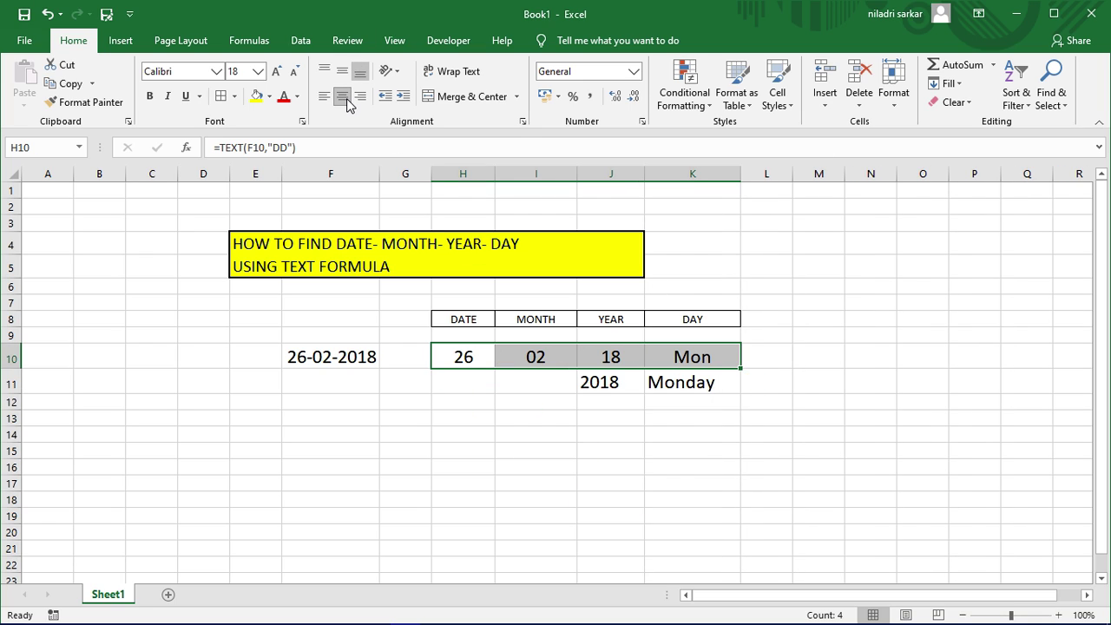
click(811, 399)
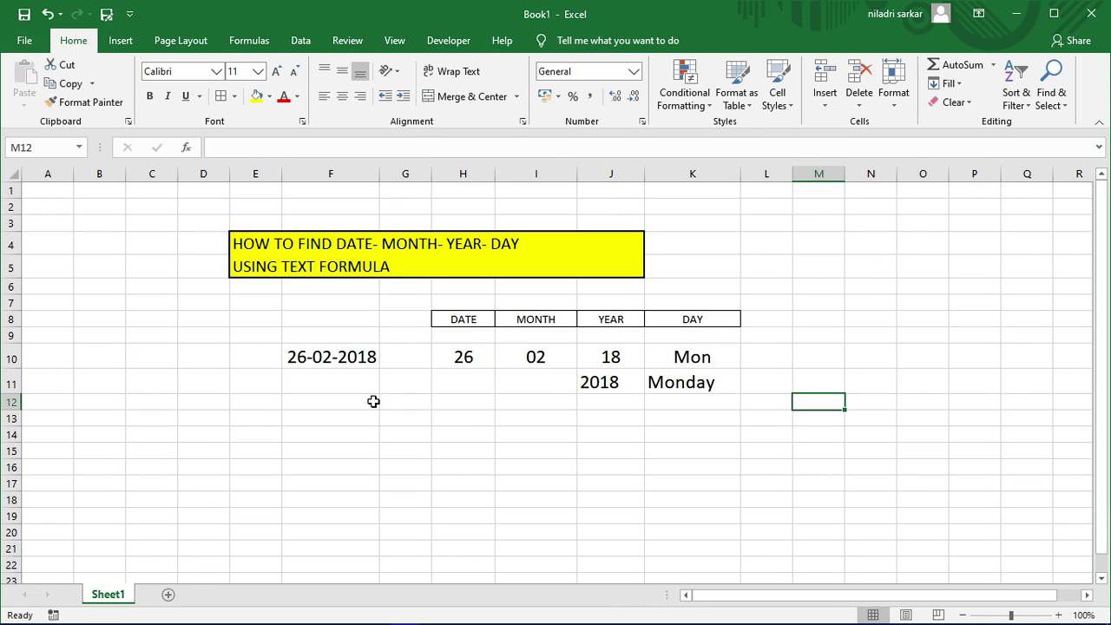
drag(456, 319, 688, 320)
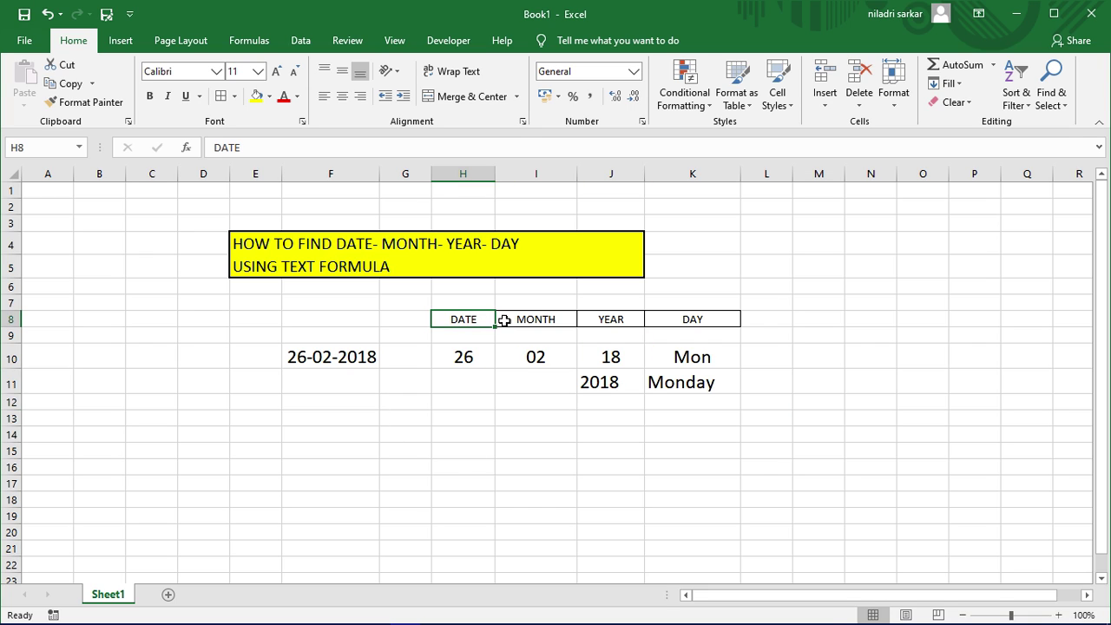
Step: Enlarge the font of the DATE, MONTH, YEAR and DAY headers
click(276, 73)
click(276, 73)
click(276, 72)
click(532, 428)
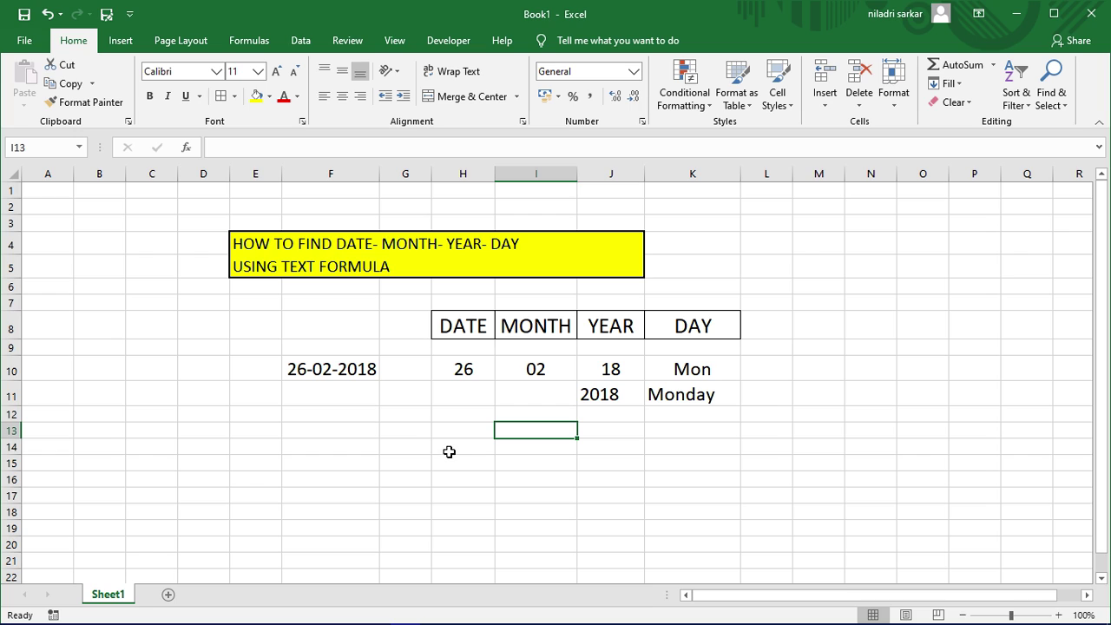
Step: Zoom the worksheet out and back to 100% to review the TEXT results
ctrl+scroll(449, 451, up, 1)
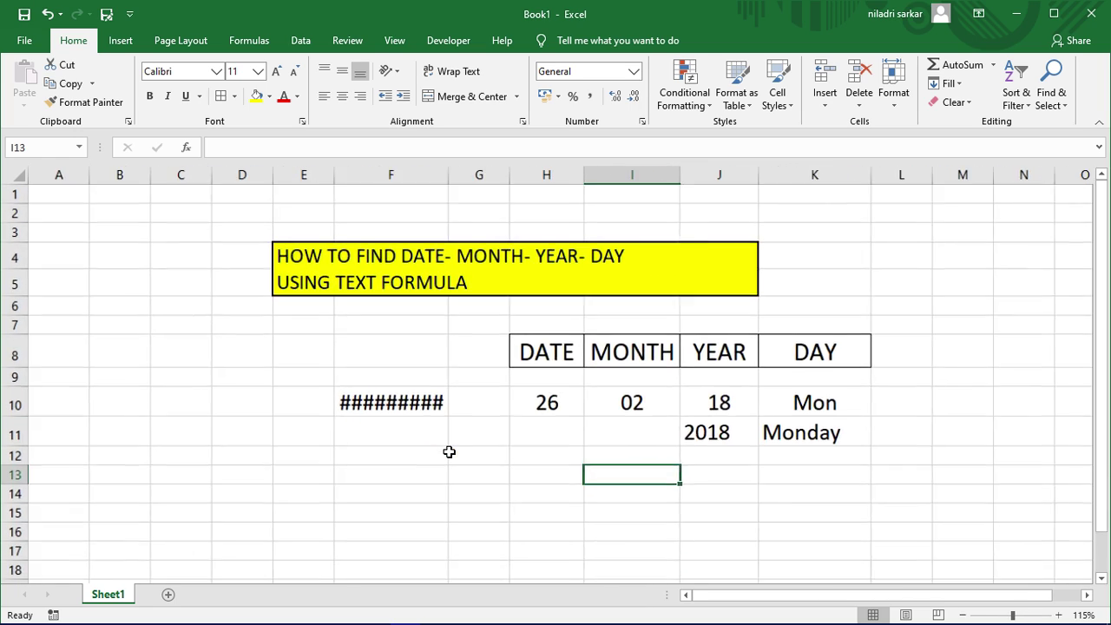
ctrl+scroll(449, 452, down, 2)
ctrl+scroll(449, 451, up, 2)
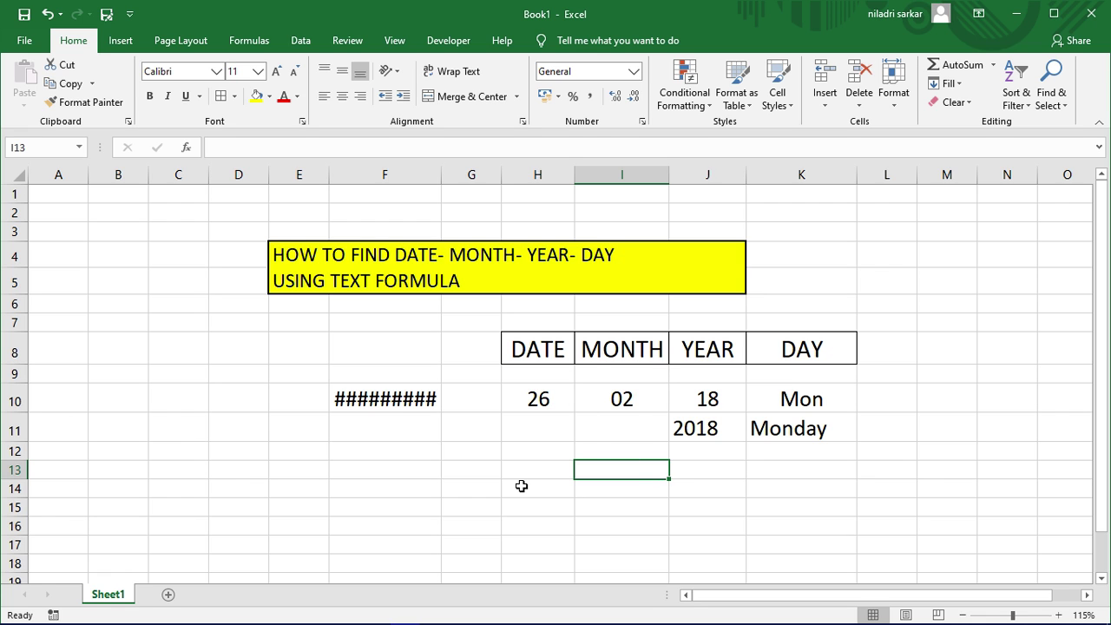
ctrl+scroll(518, 461, down, 2)
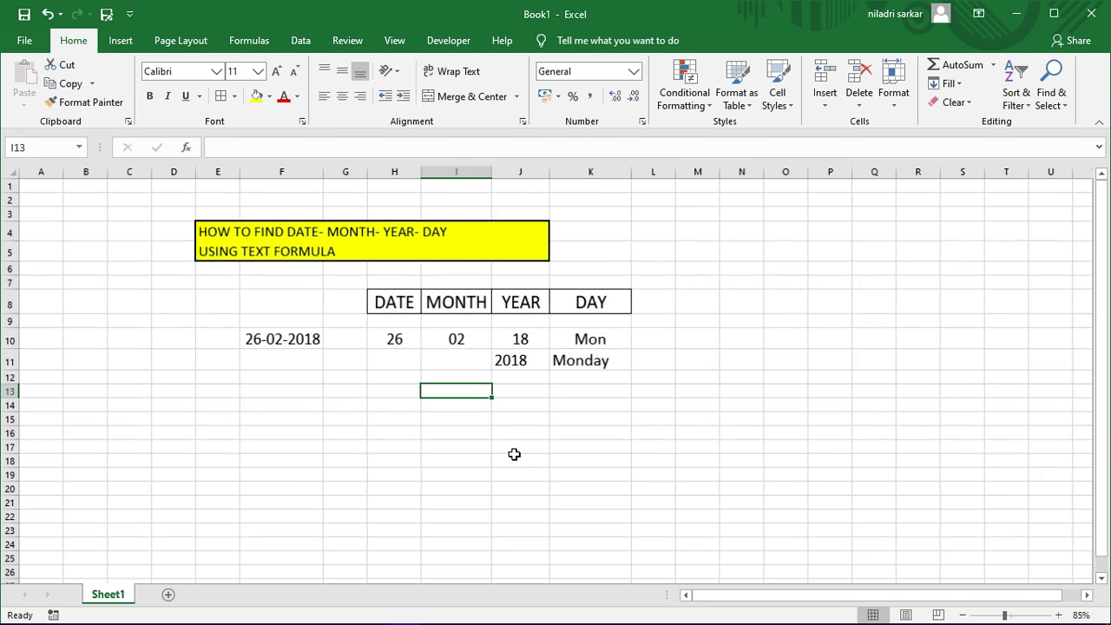
ctrl+scroll(514, 454, up, 1)
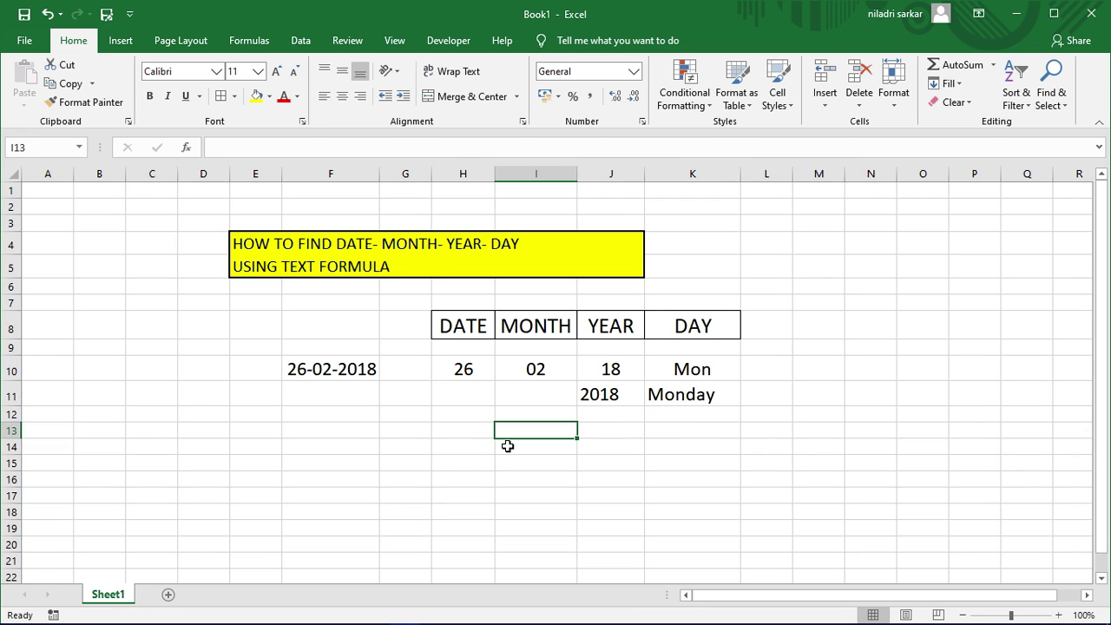
ctrl+scroll(508, 445, up, 1)
ctrl+scroll(508, 446, down, 1)
Step: Centre the full day name Monday in K11
click(699, 395)
click(343, 102)
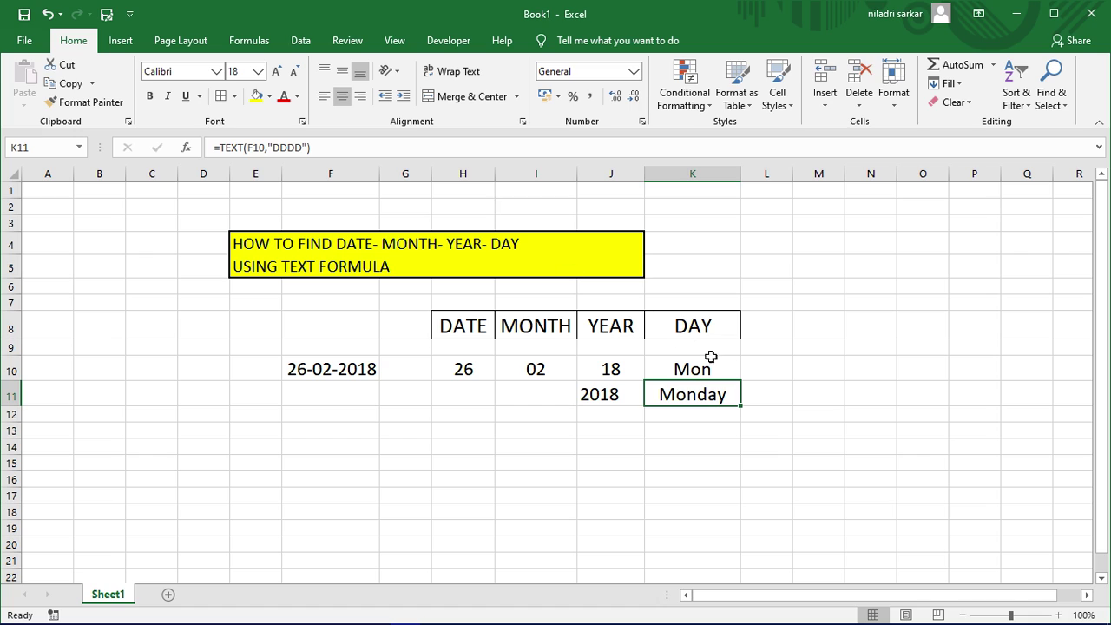
click(786, 416)
Step: Review the TEXT formulas in J10, J11, I10, H10, K10 and K11 against F10
click(610, 368)
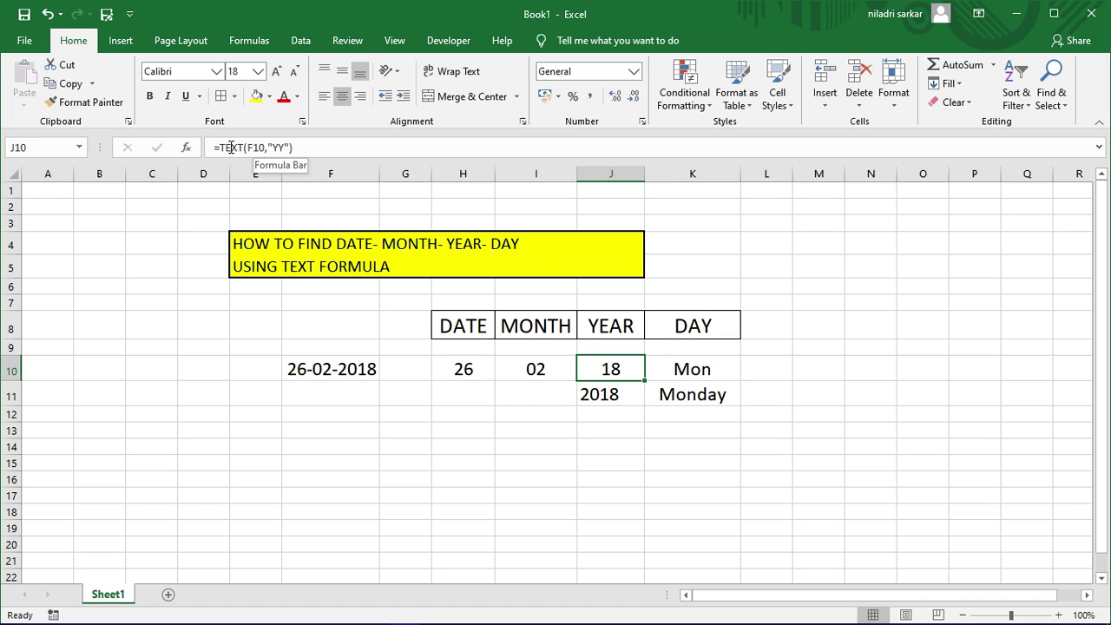
click(620, 399)
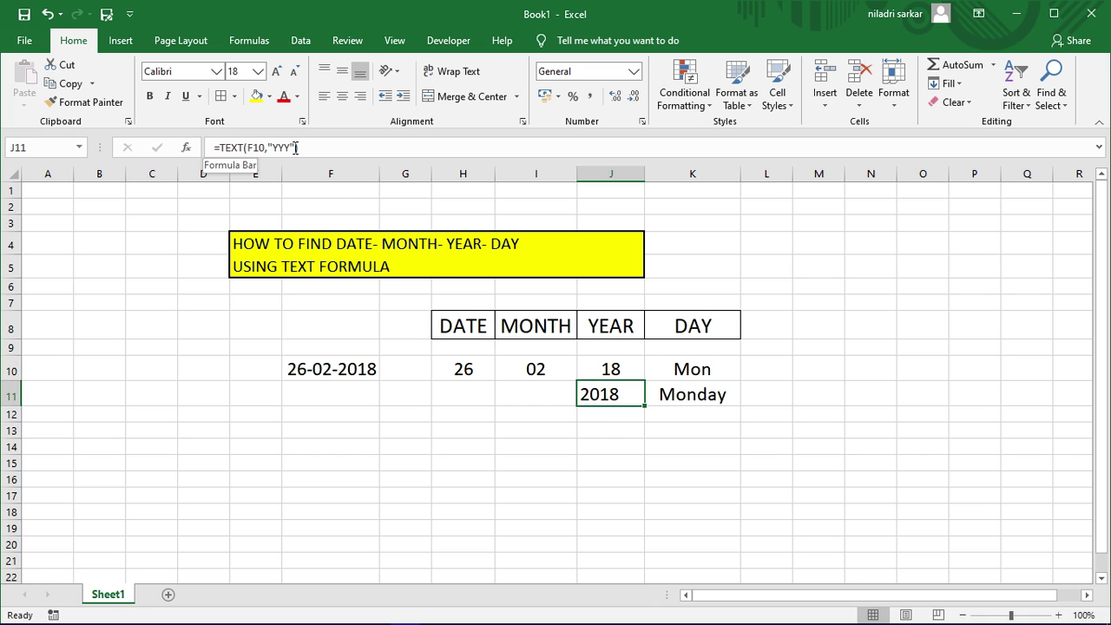
click(547, 375)
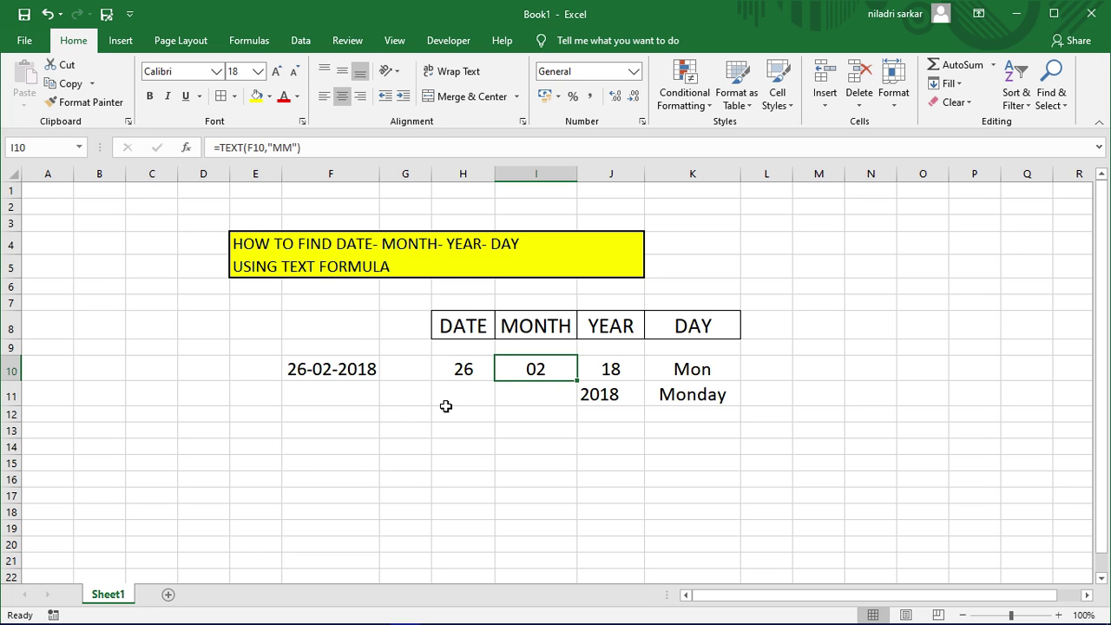
click(469, 369)
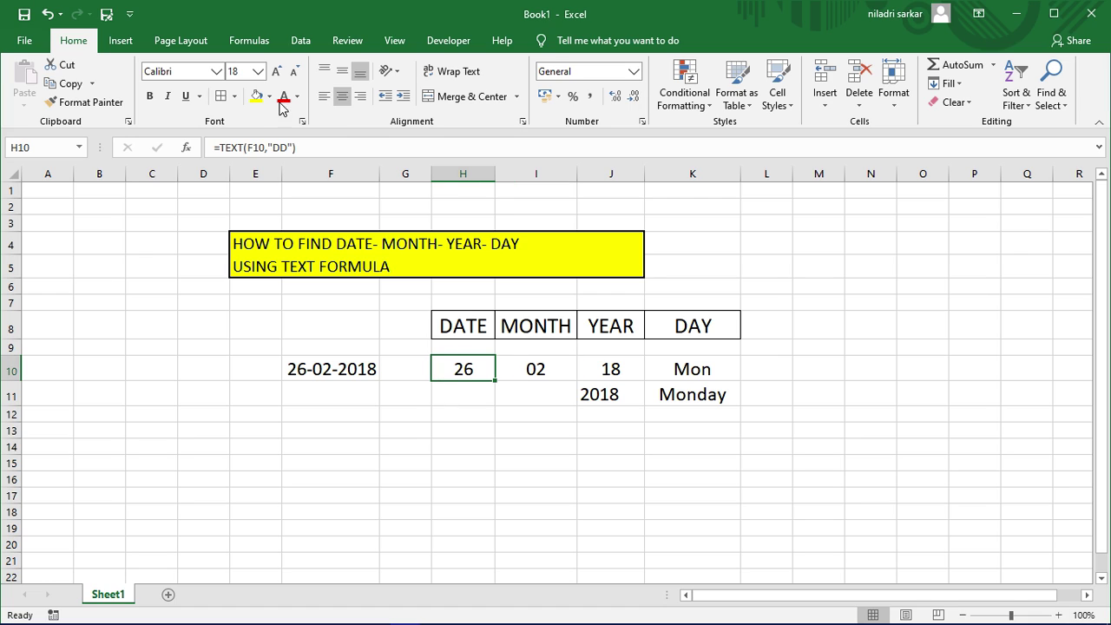
click(328, 376)
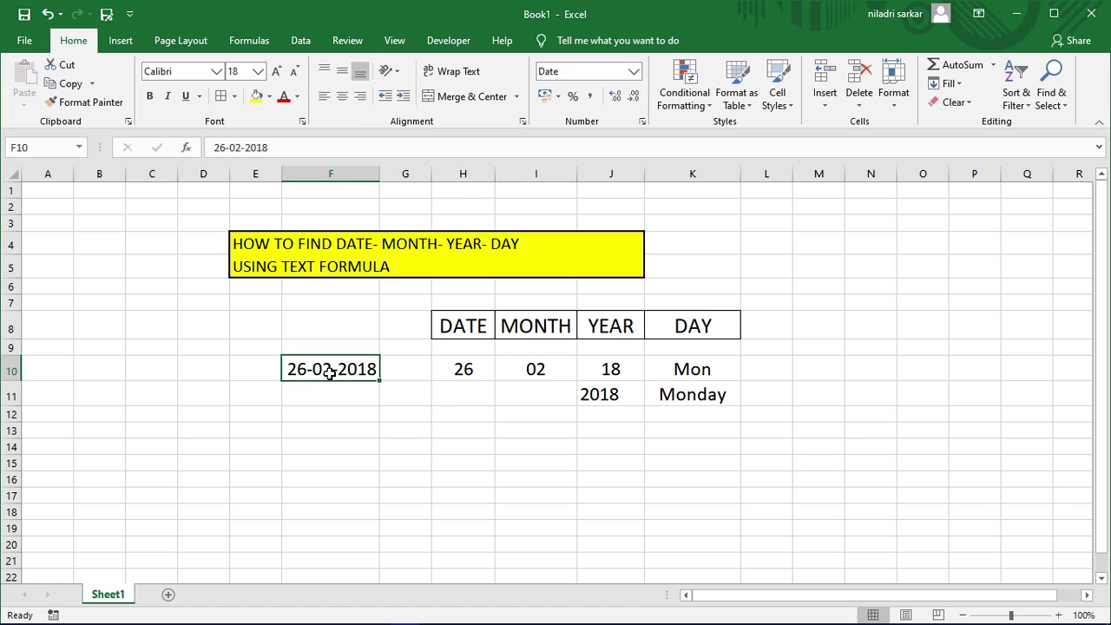
click(337, 440)
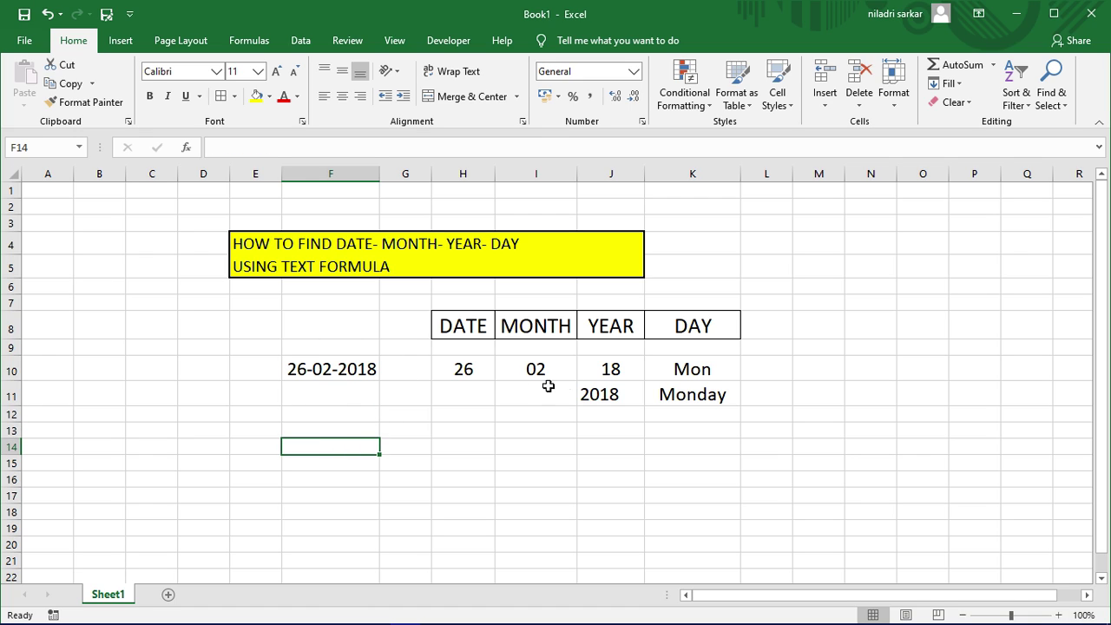
click(703, 370)
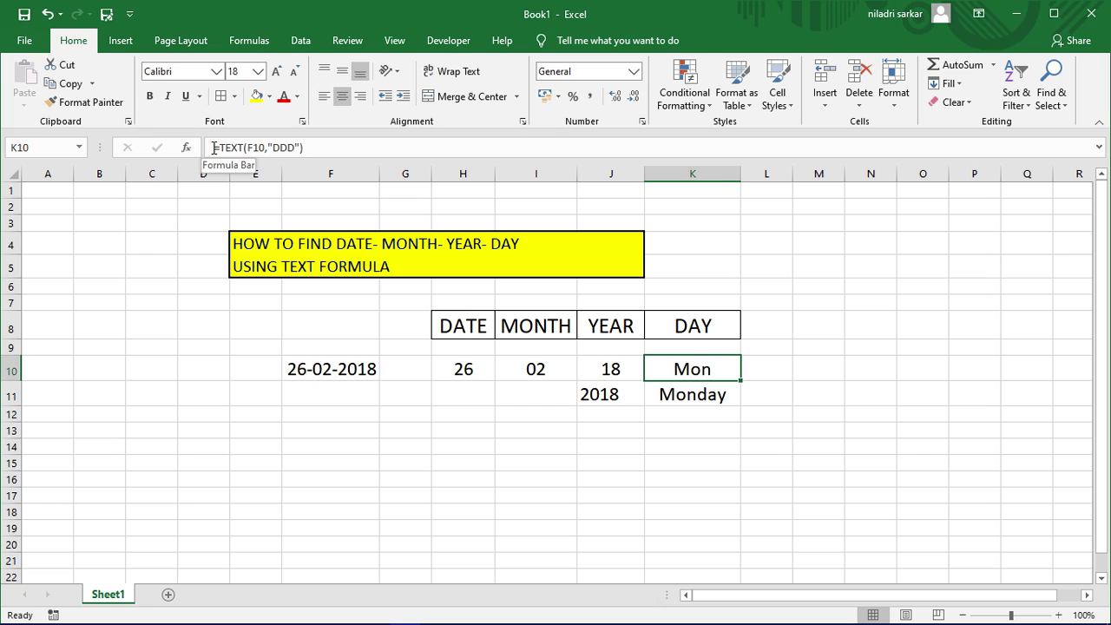
click(726, 398)
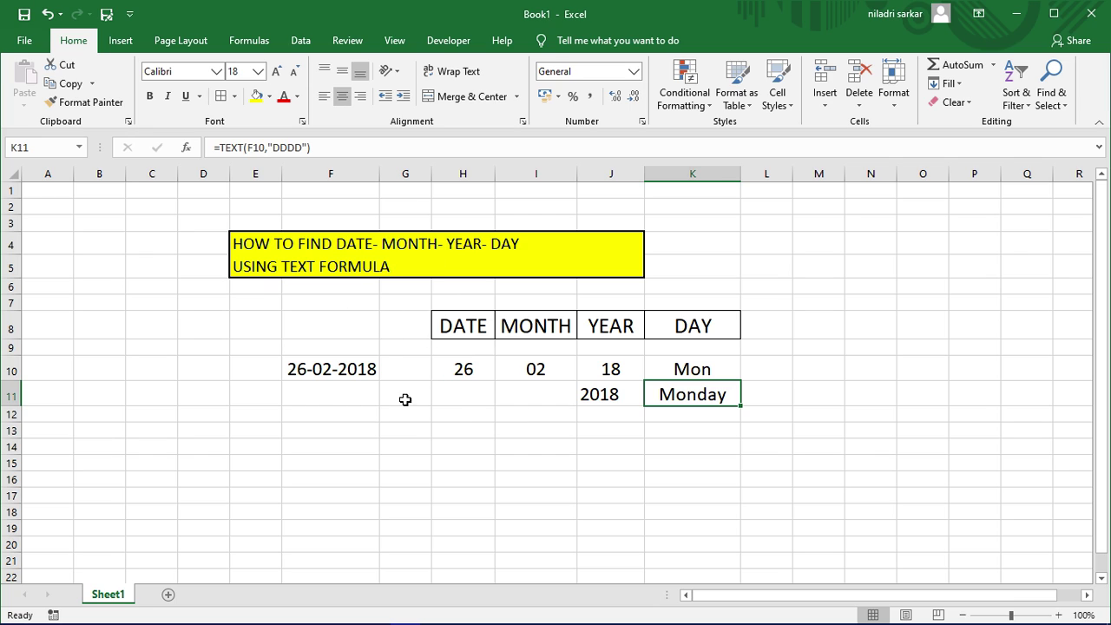
click(337, 371)
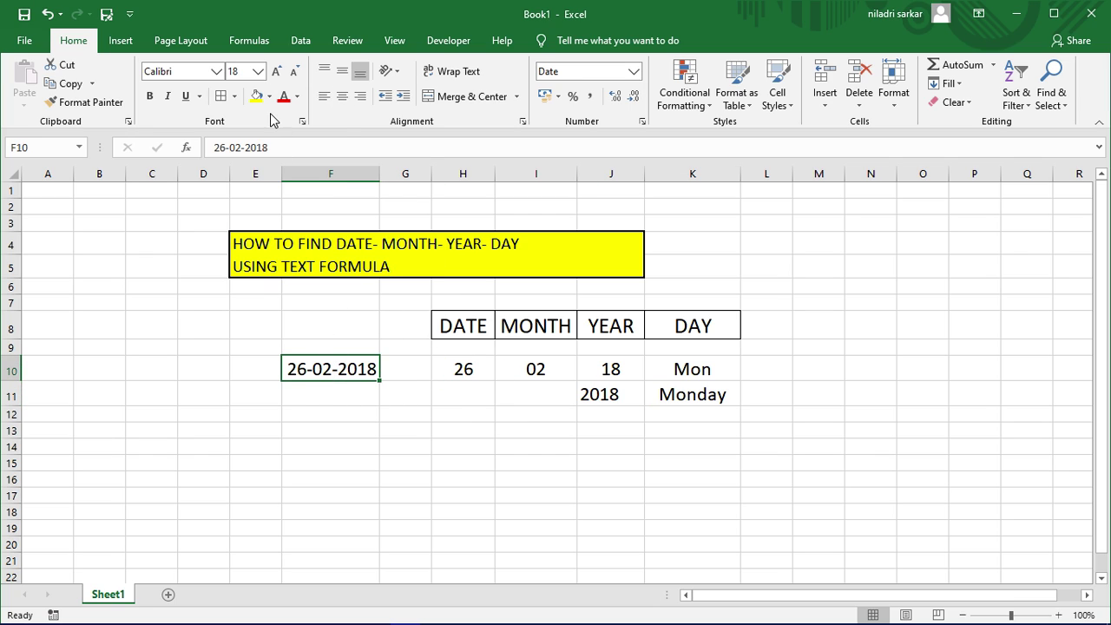
Step: Enlarge F10, the H10:K10 results and 2018/Monday in J11:K11 to 22-point text
double_click(275, 72)
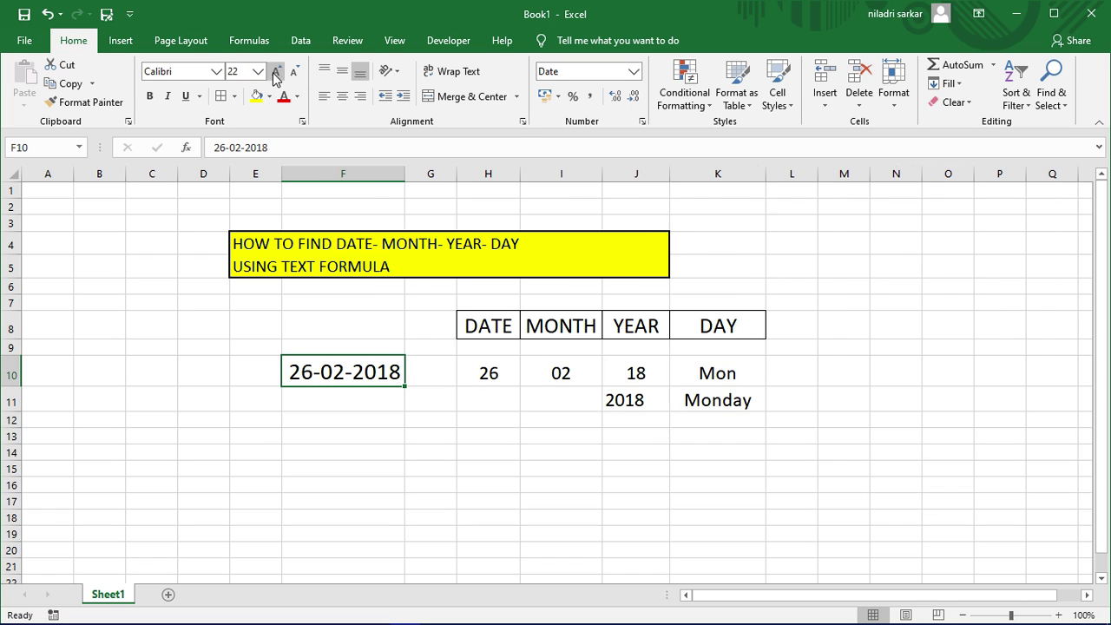
click(484, 438)
drag(474, 375, 702, 372)
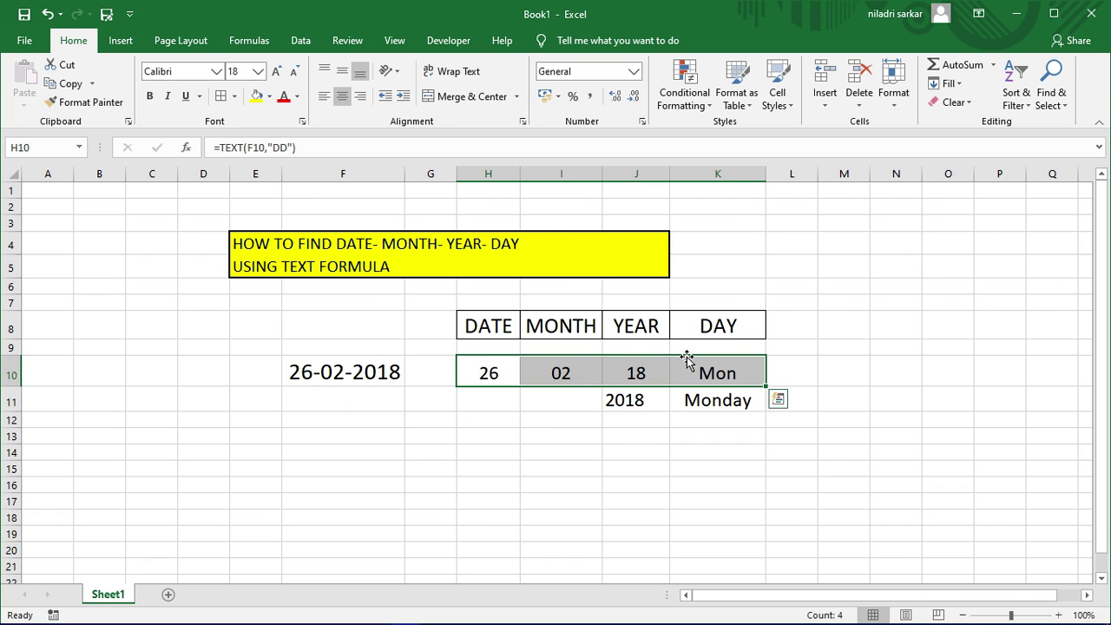
double_click(276, 72)
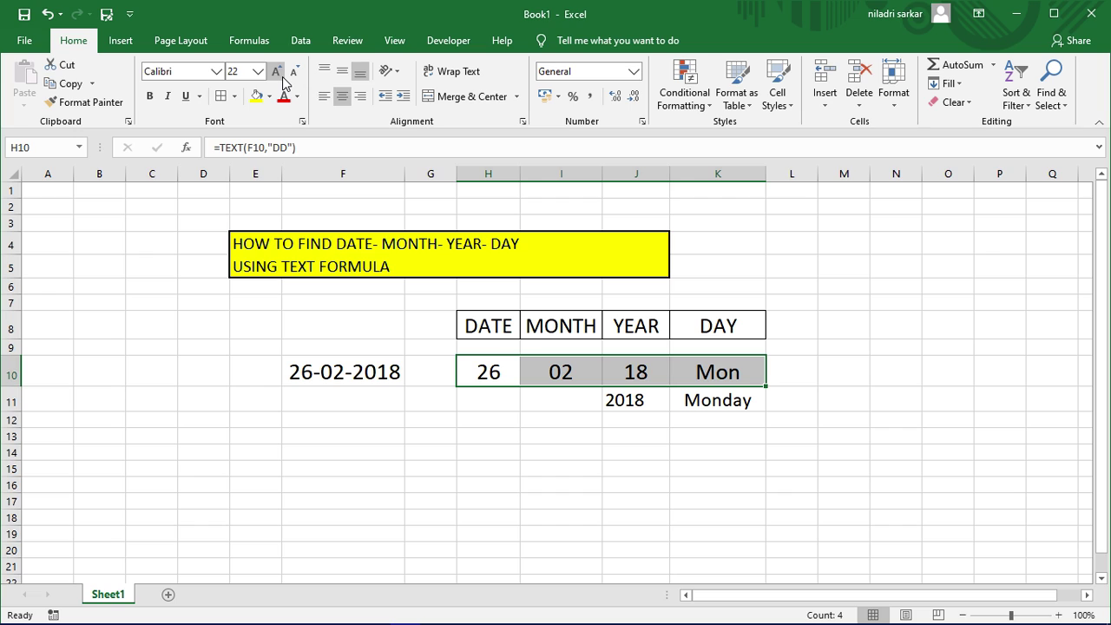
click(602, 473)
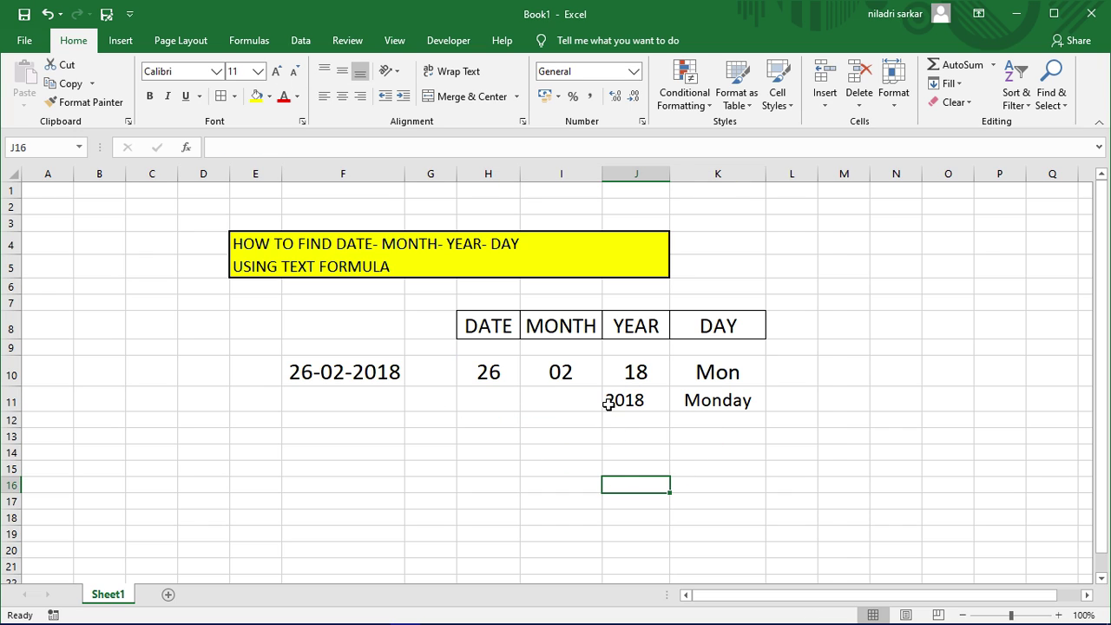
drag(610, 401, 702, 397)
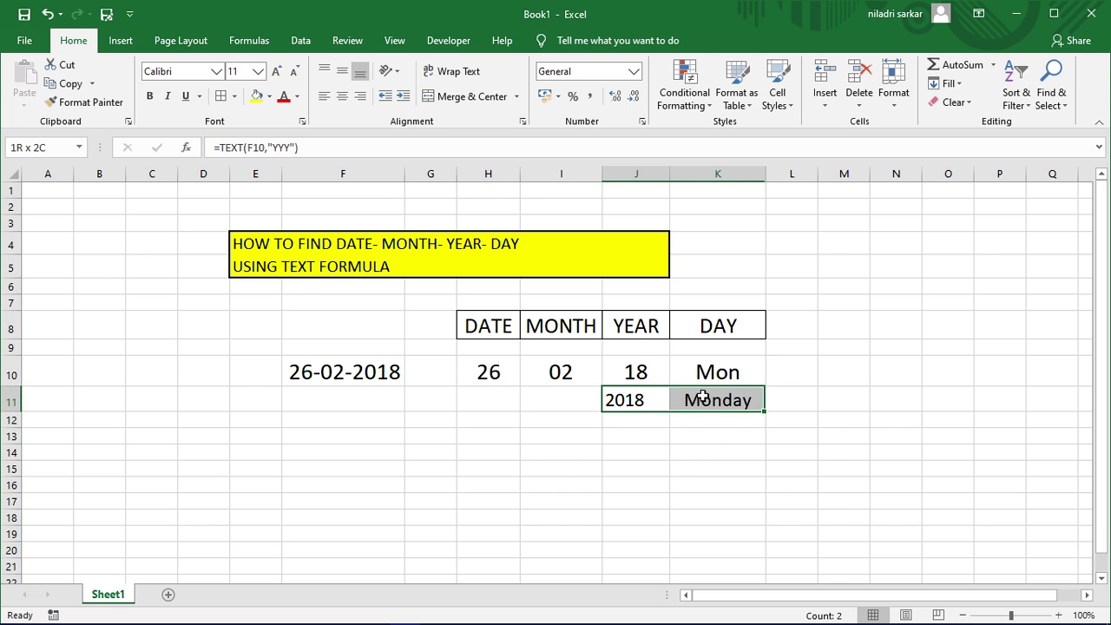
double_click(274, 72)
double_click(274, 72)
double_click(275, 72)
click(561, 473)
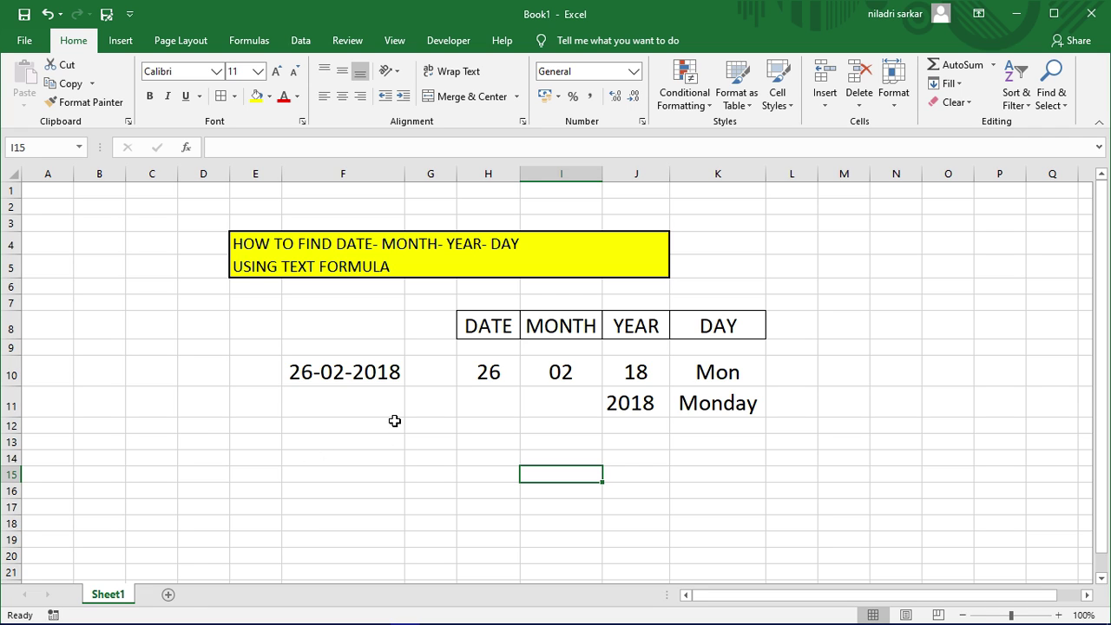
scroll(395, 421, up, 1)
scroll(395, 421, up, 1)
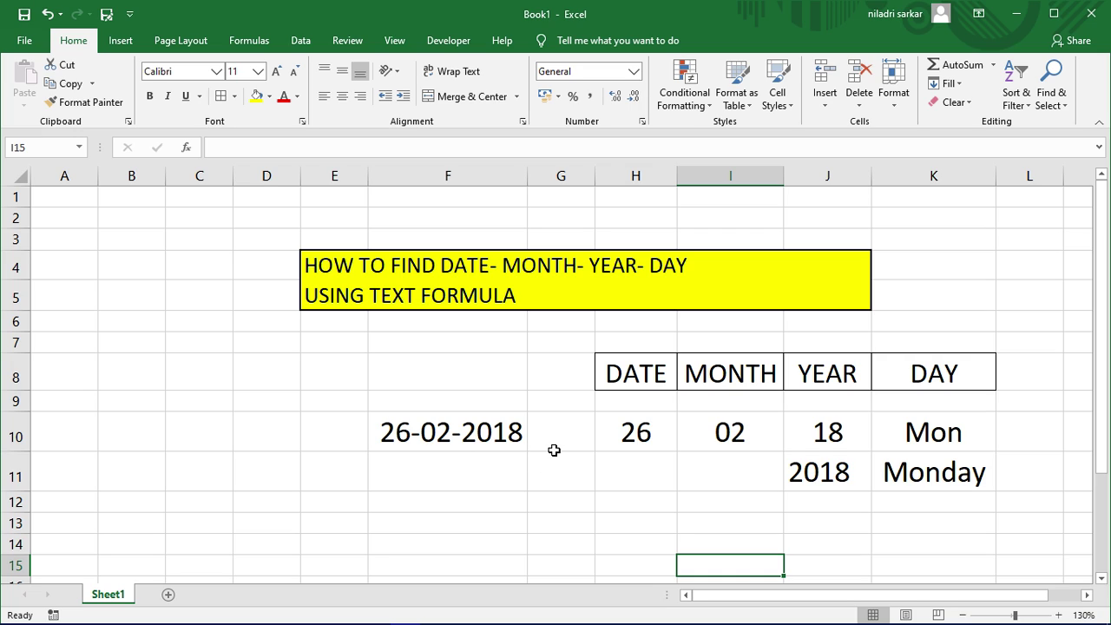
click(641, 434)
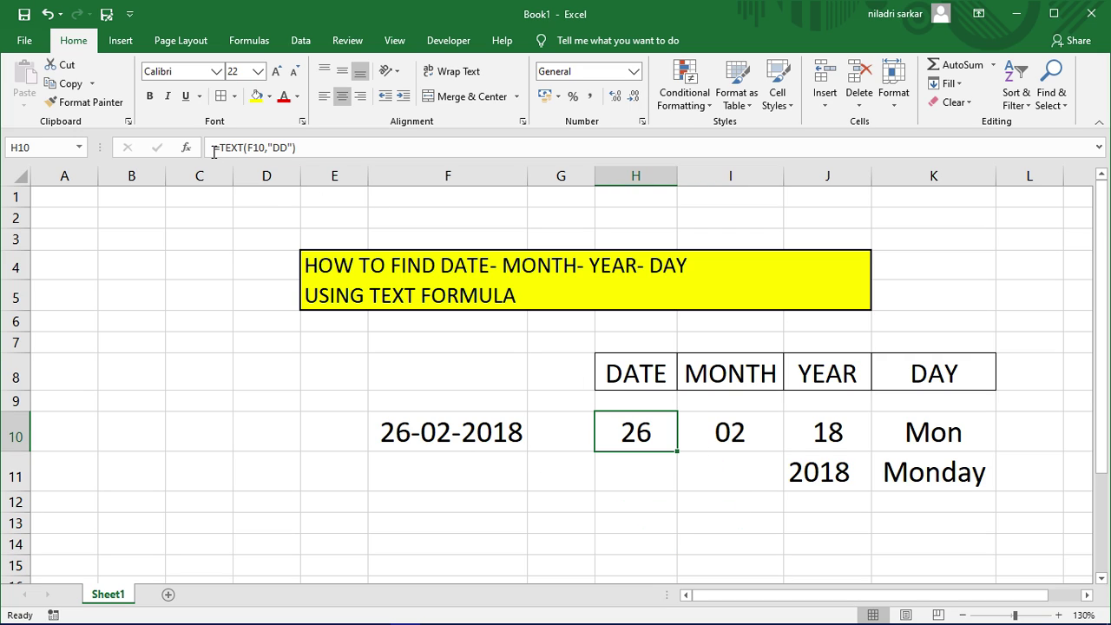
click(436, 439)
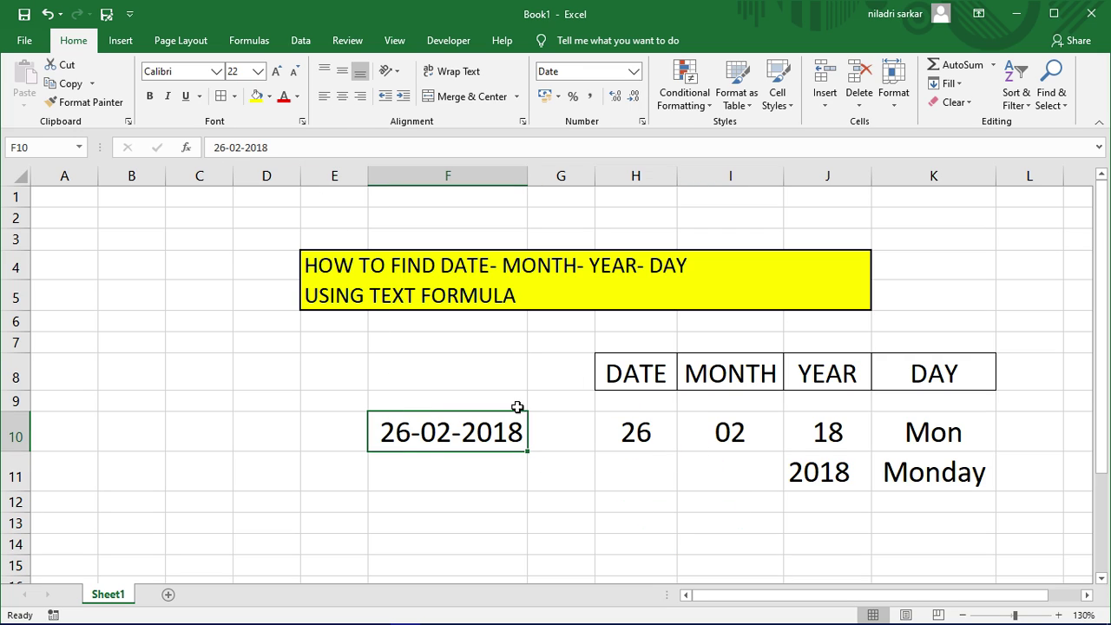
click(832, 437)
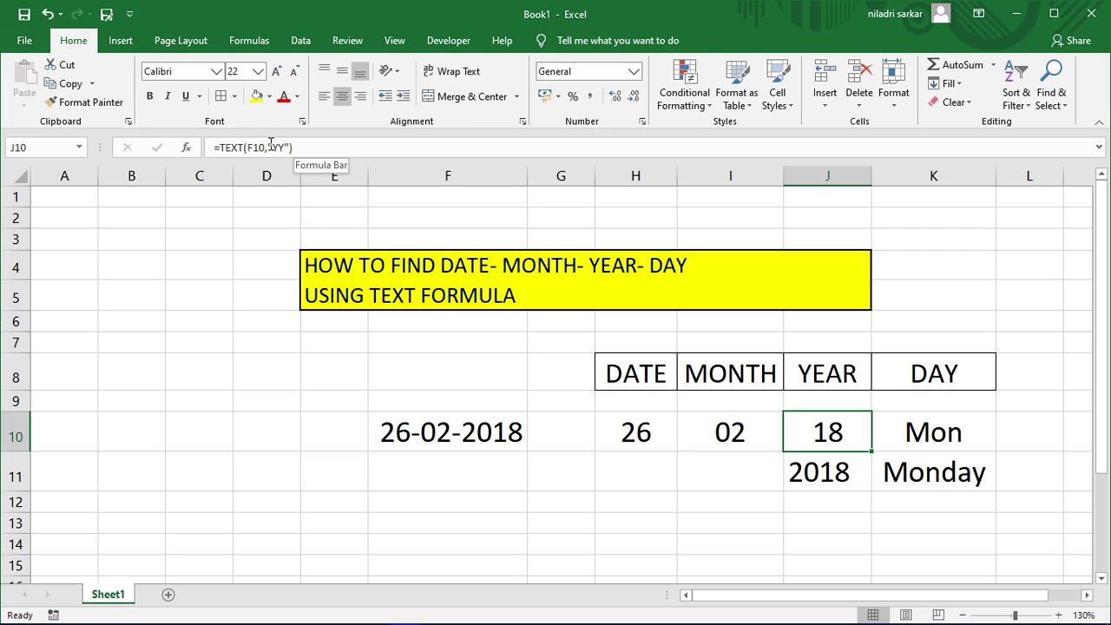
click(829, 468)
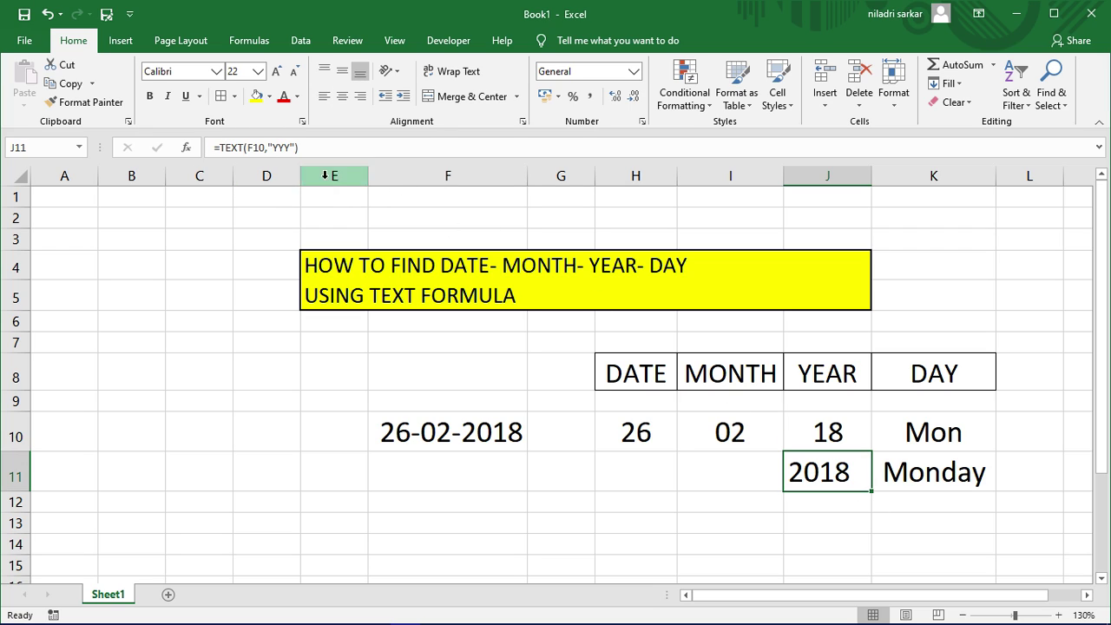
click(963, 473)
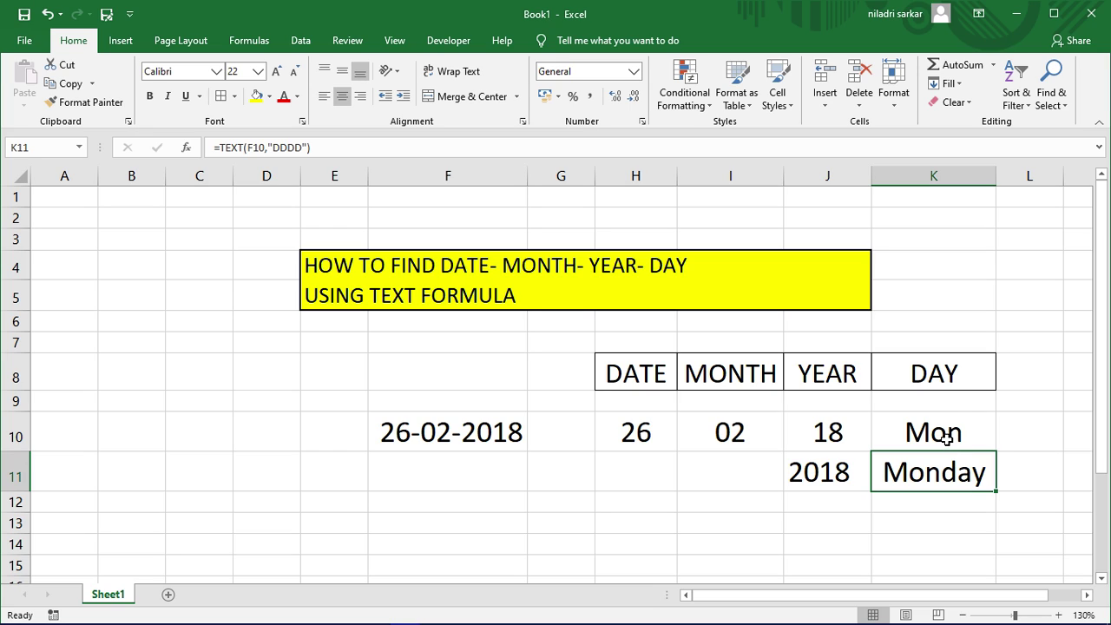
click(948, 437)
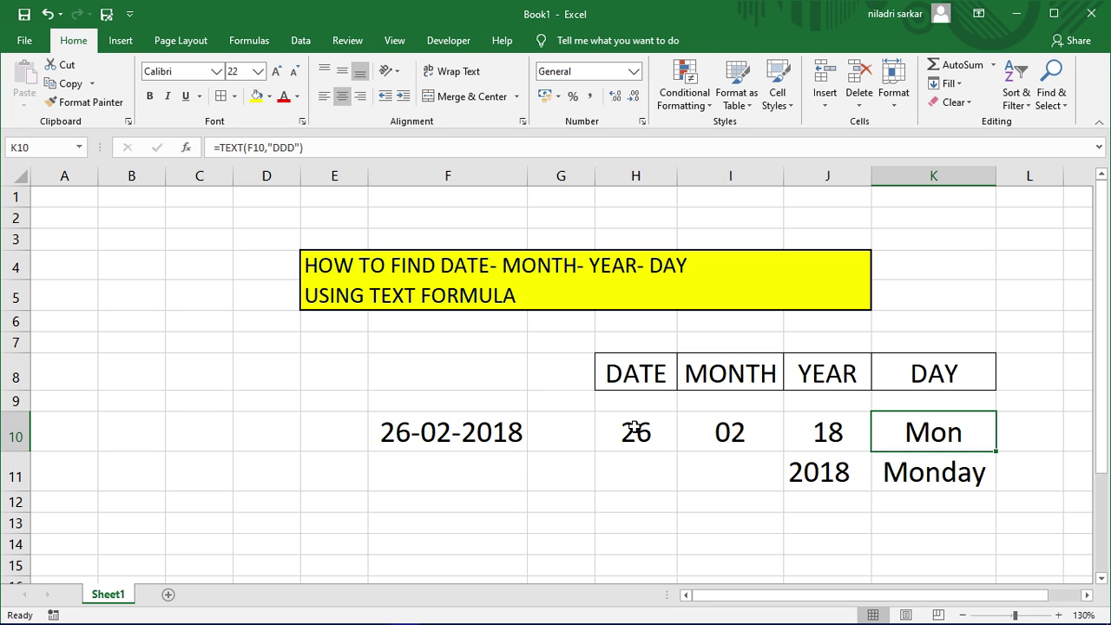
scroll(636, 428, down, 1)
scroll(632, 426, down, 1)
scroll(633, 425, up, 1)
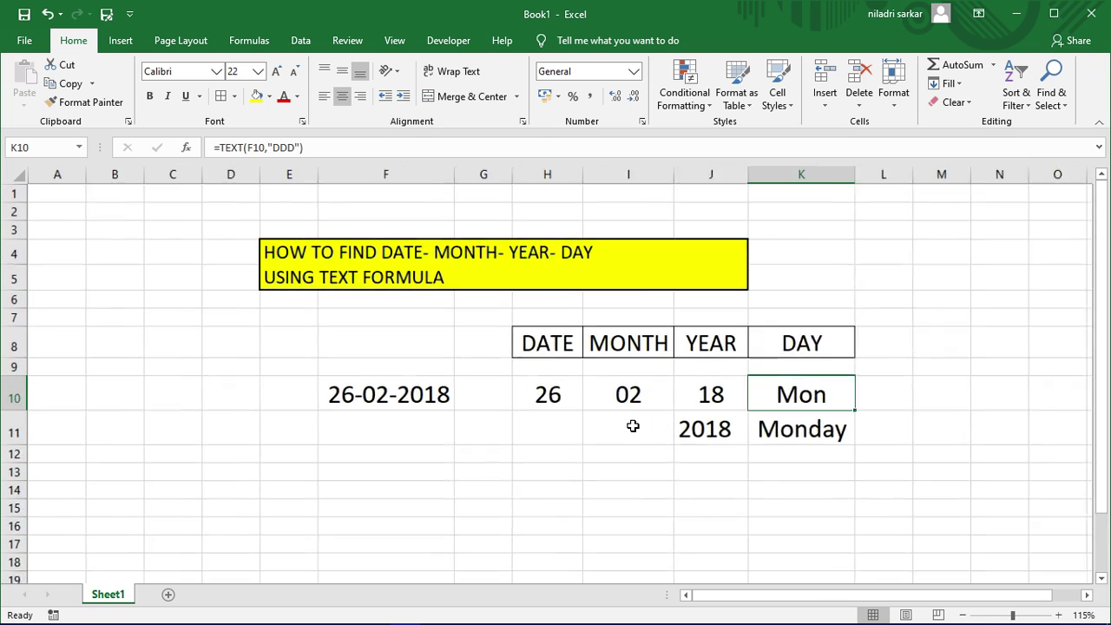
scroll(633, 425, up, 1)
scroll(633, 425, down, 4)
scroll(633, 425, up, 4)
scroll(631, 426, down, 1)
scroll(632, 426, down, 1)
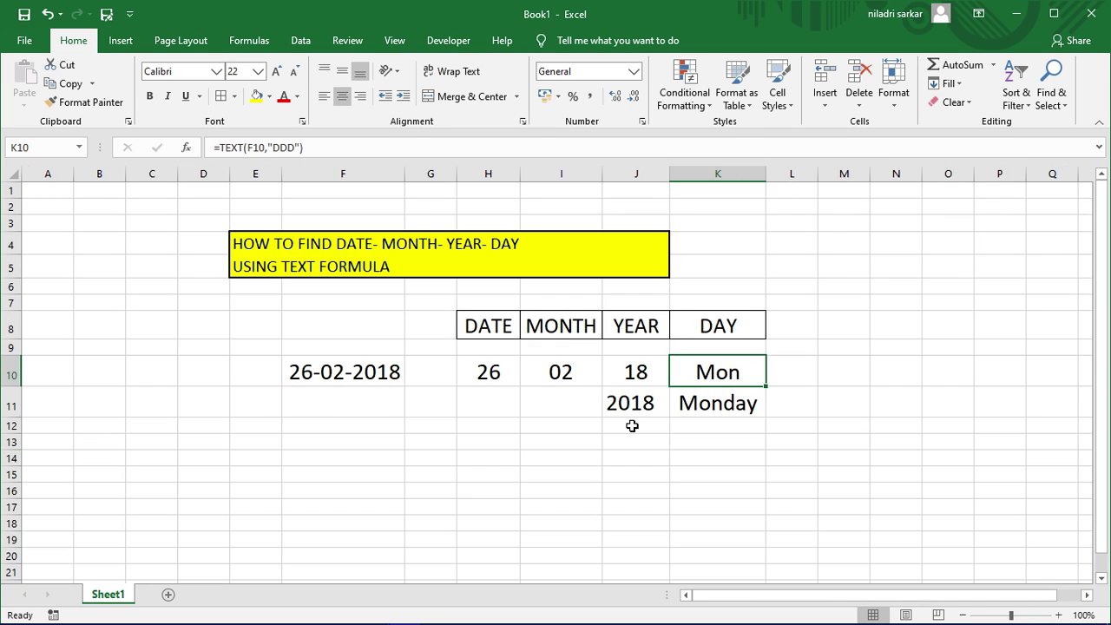